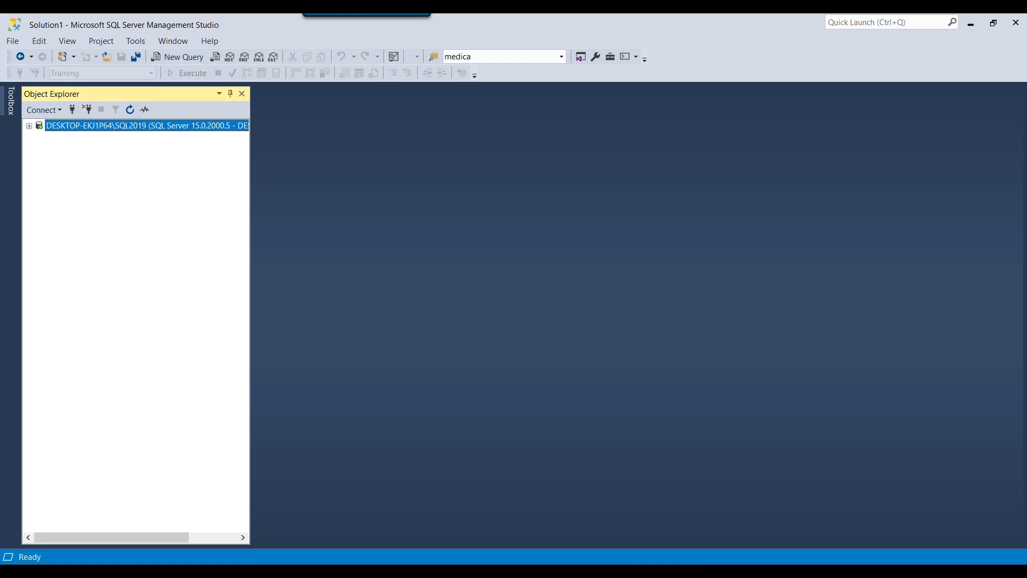
Open Customer.CSV in a text editor to check its column header line, then close it
key("alt+Tab")
right_click(149, 158)
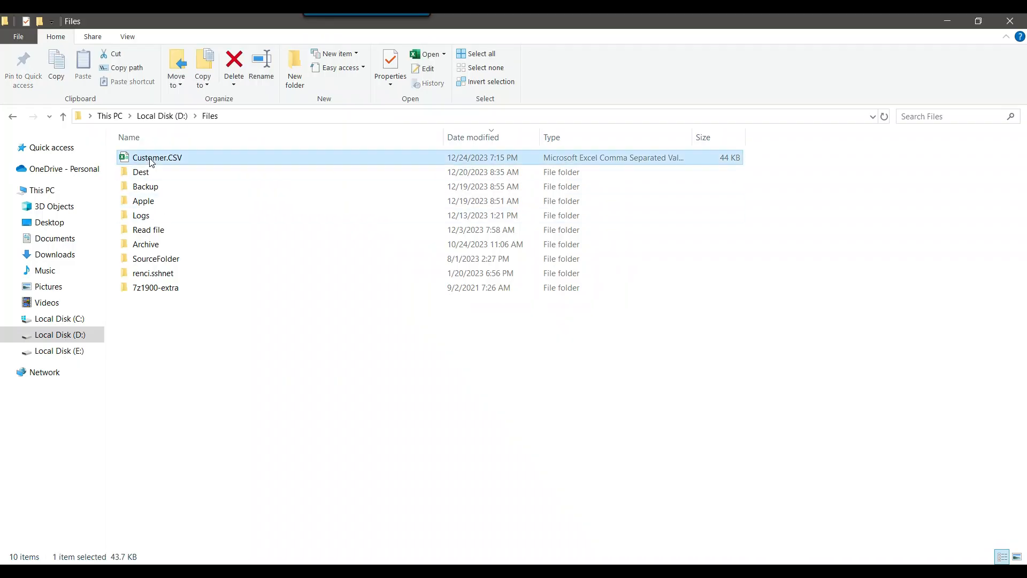
left_click(208, 355)
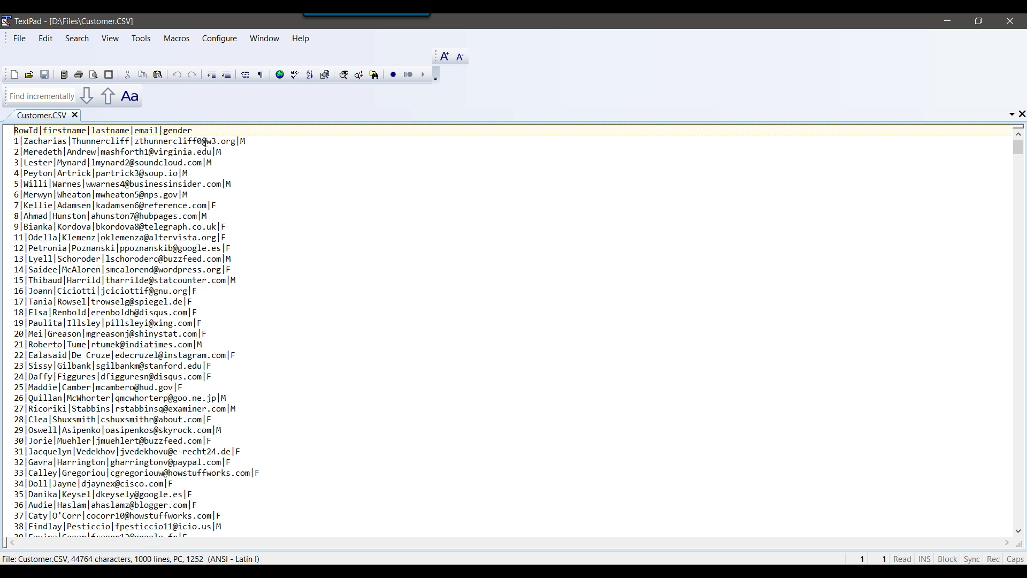
left_click_drag(202, 131, 6, 126)
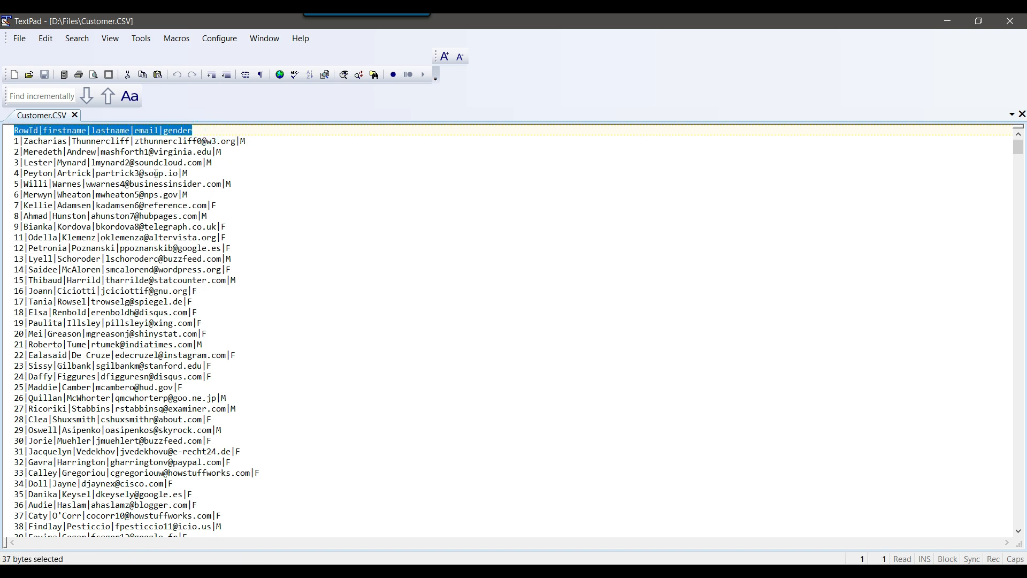
left_click(1009, 21)
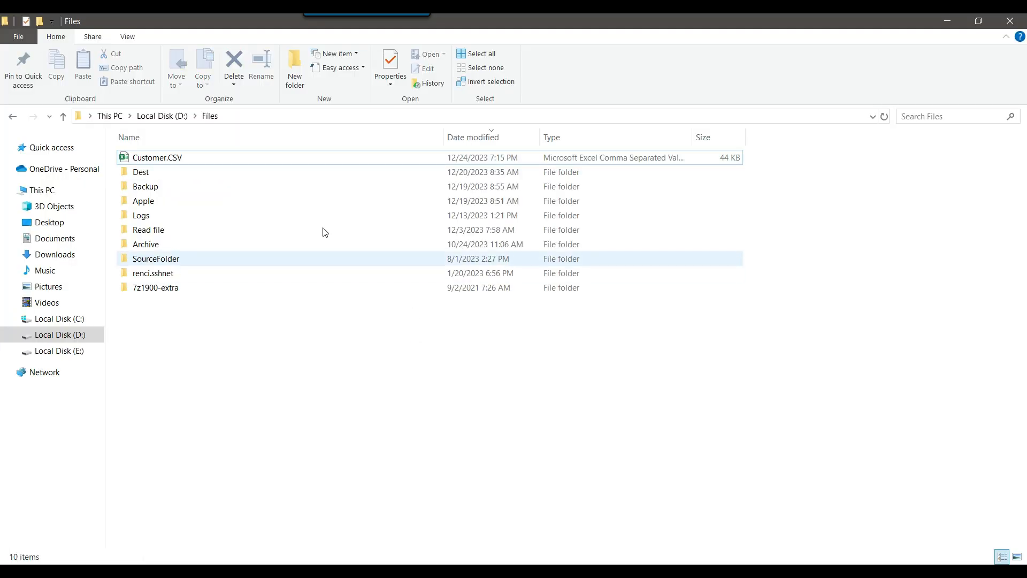
Query the top 1000 rows of the Training database's dbo.Customer table
left_click(613, 571)
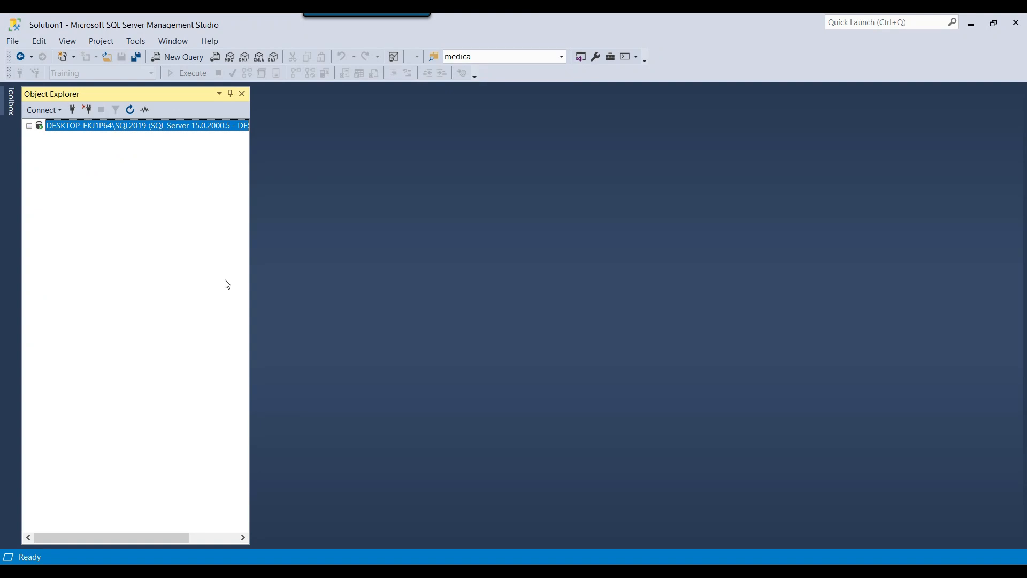
left_click(29, 127)
left_click(65, 352)
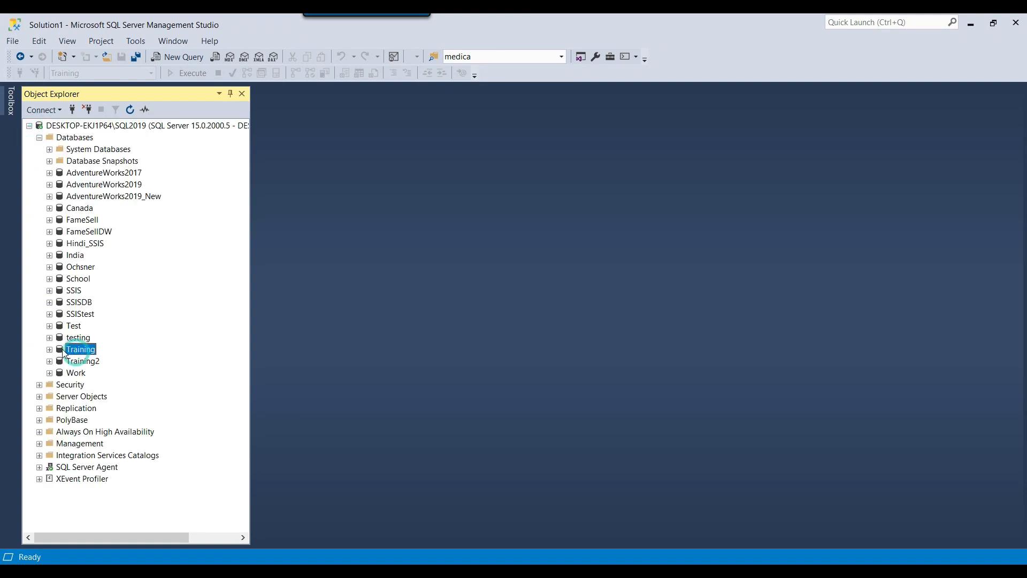
left_click(49, 349)
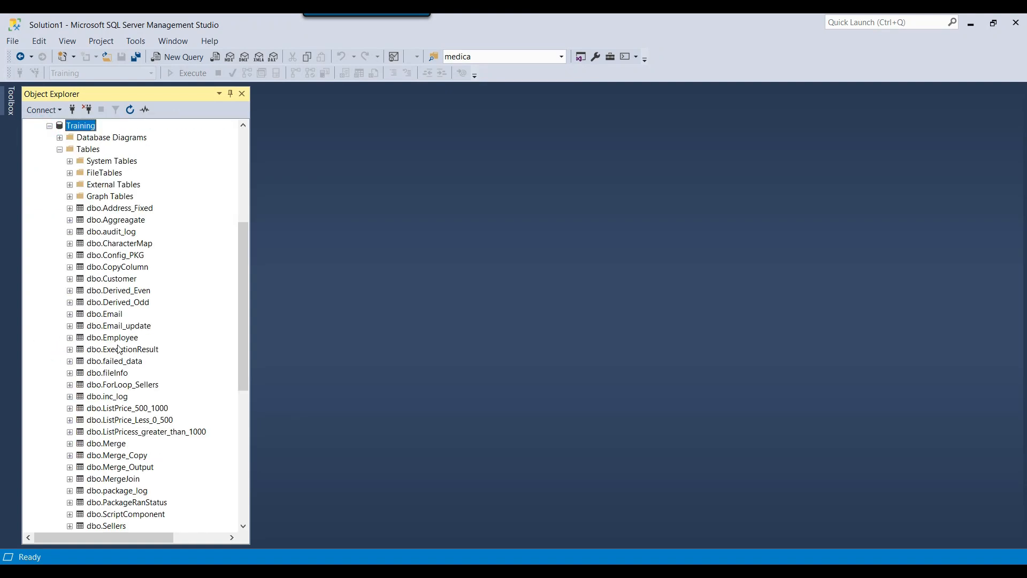
right_click(127, 279)
left_click(205, 311)
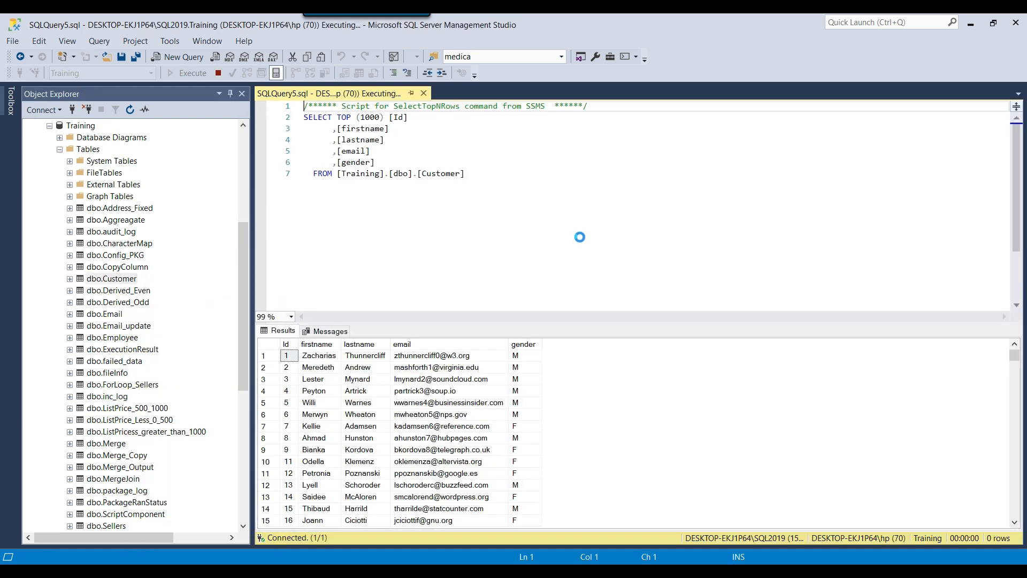
Write and run a truncate table [Customer] statement to empty the table
triple_click(608, 111)
key("Delete")
key("ctrl+End")
key("Return")
key("Return")
key("Return")
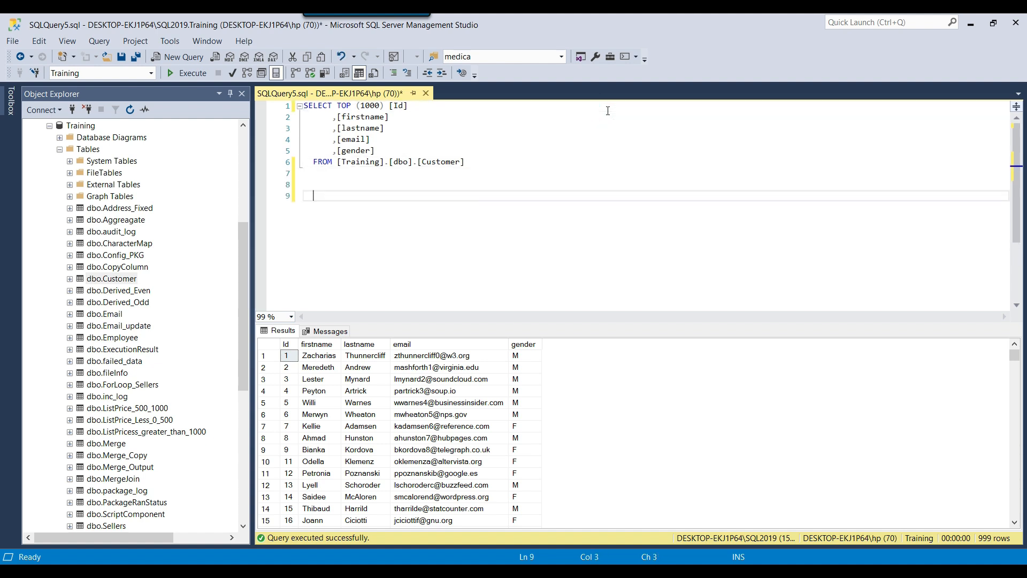
type("truncate")
double_click(453, 165)
key("ctrl+c")
left_click(441, 201)
key("ctrl+v")
key("shift+Home")
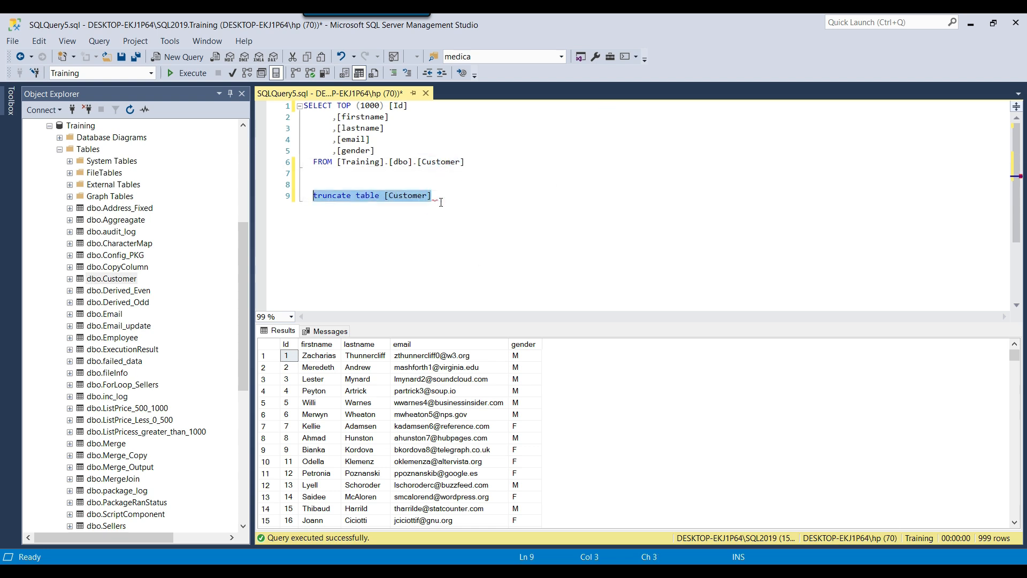
key("F5")
Comment out the truncate line with -- and rerun the query to confirm Customer is empty
key("Home")
type("--")
key("F5")
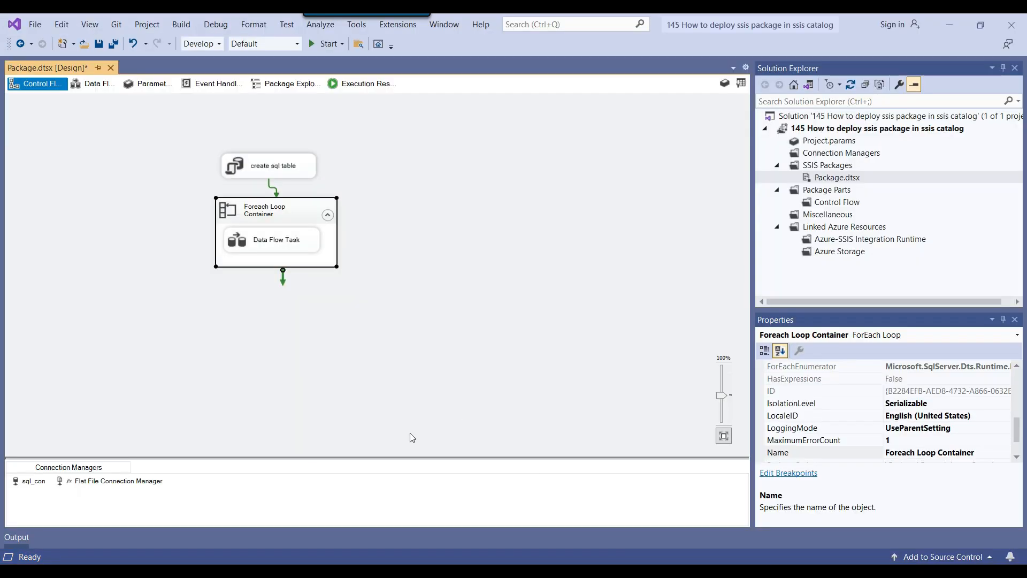
left_click(385, 370)
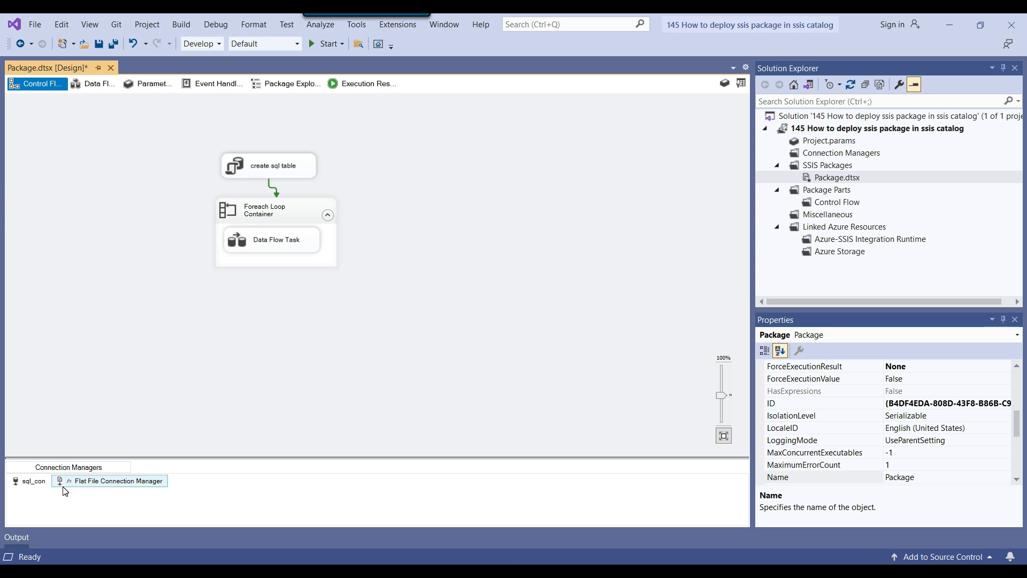
Open the sql_con connection editor and copy its server name DESKTOP-EKJ1P64\SQL2019
right_click(33, 481)
left_click(98, 300)
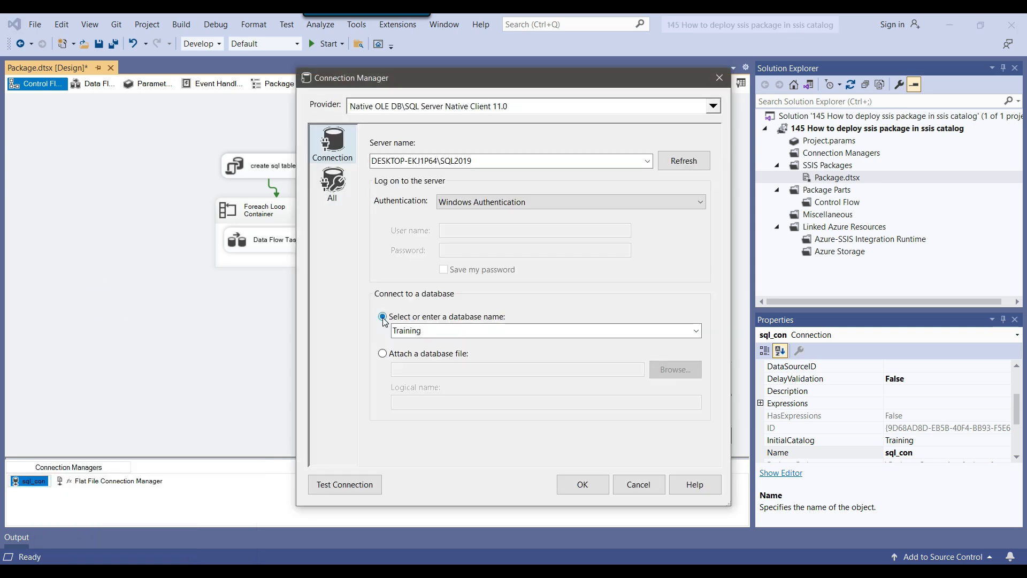
left_click(498, 161)
left_click(497, 161)
left_click_drag(509, 158, 383, 182)
Add a -- comment line with server DESKTOP-EKJ1P64\SQL2019 below the truncate statement
key("alt+Tab")
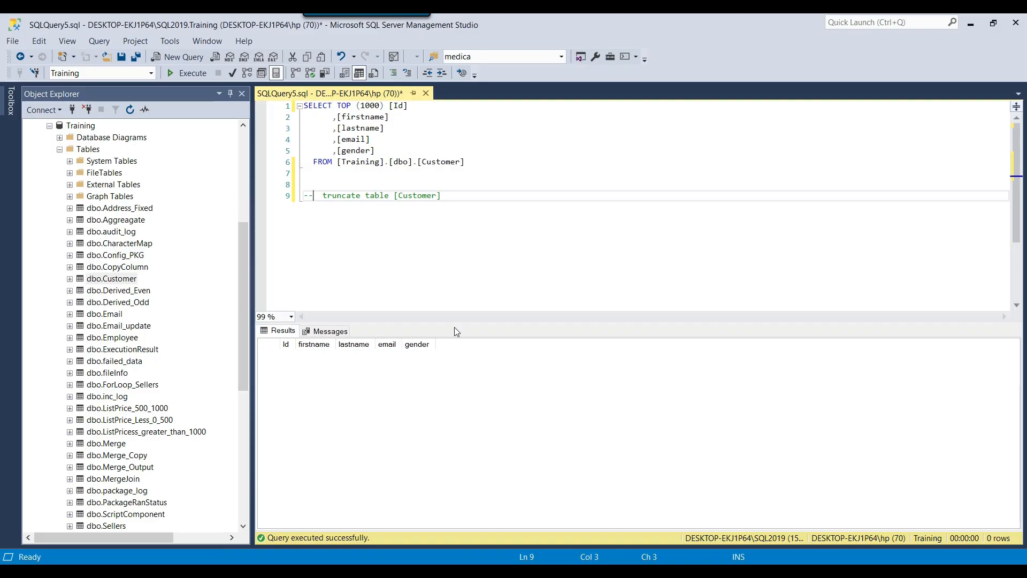
key("Return")
type("--")
key("ctrl+v")
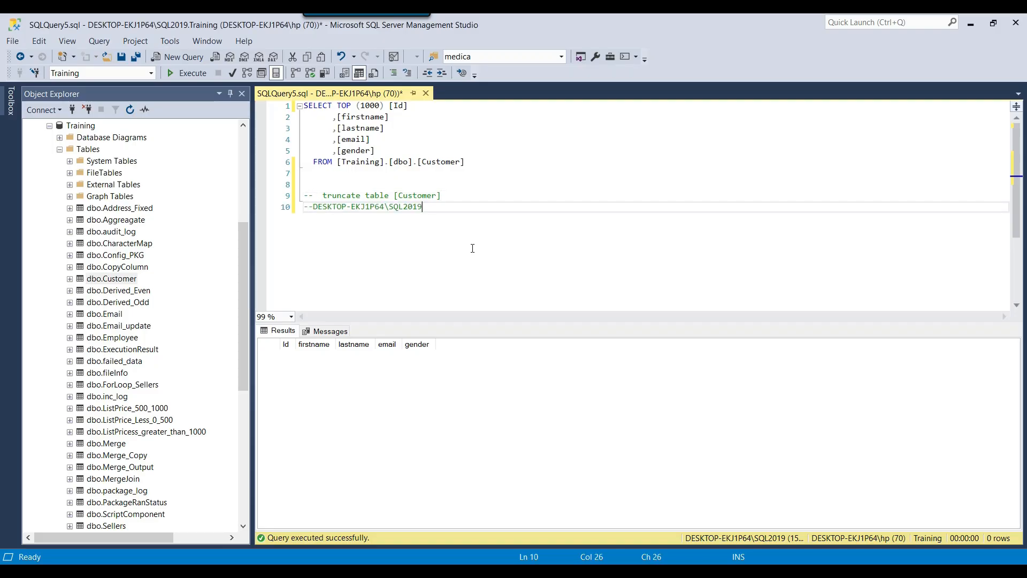
Copy the database name Training, cancel the connection editor, and add it as a comment line
key("alt+Tab")
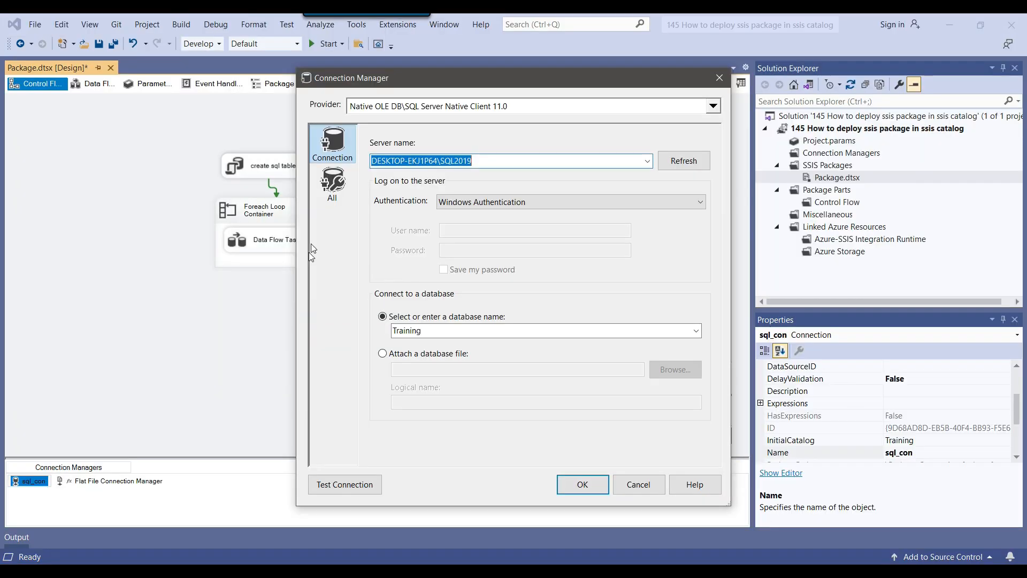
left_click(451, 336)
left_click(639, 484)
key("alt+Tab")
key("Return")
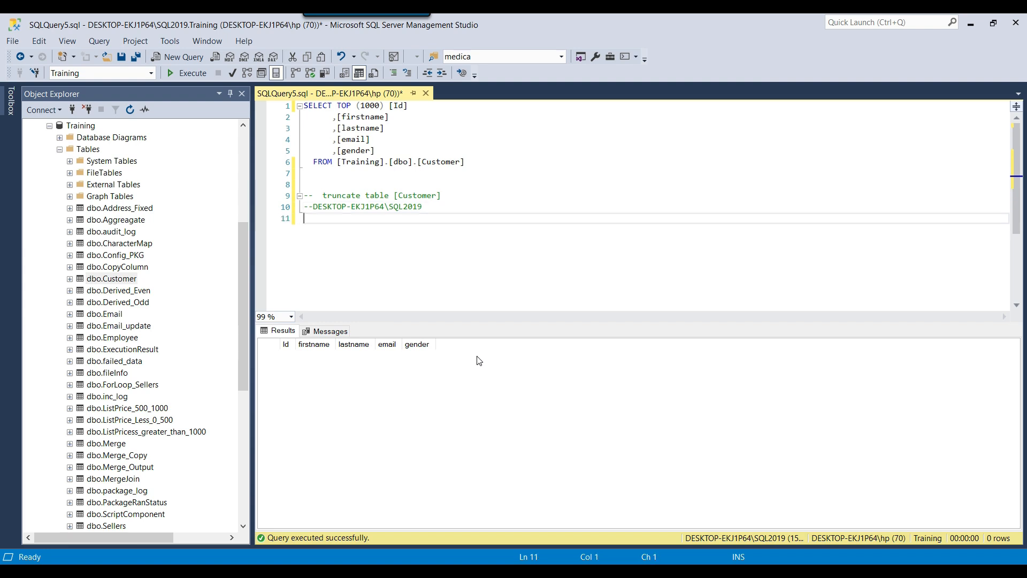
type("--")
key("ctrl+v")
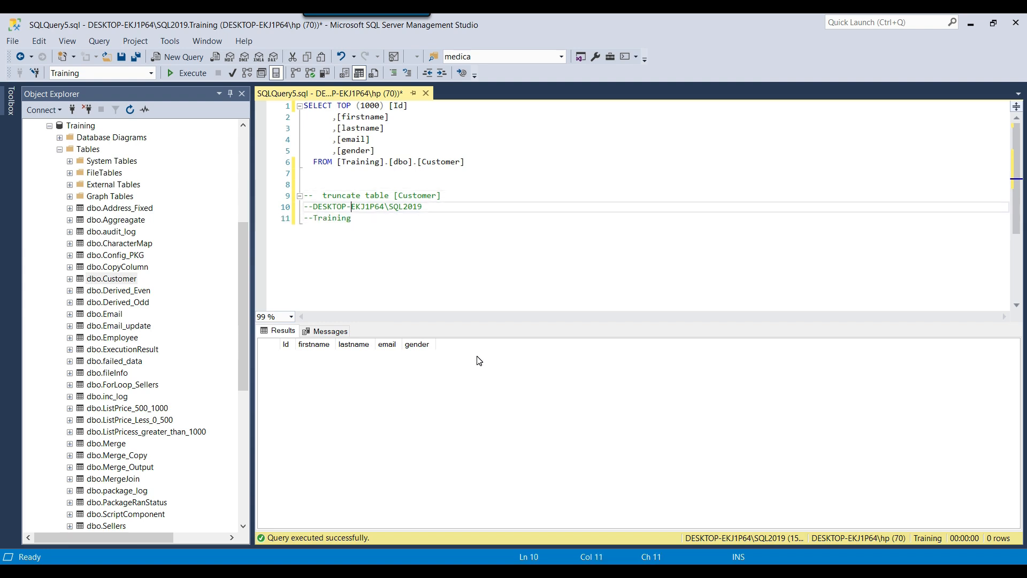
Review the table, database and server names in the script and remove an extra space on line 9
key("Up")
key("Up")
key("Up")
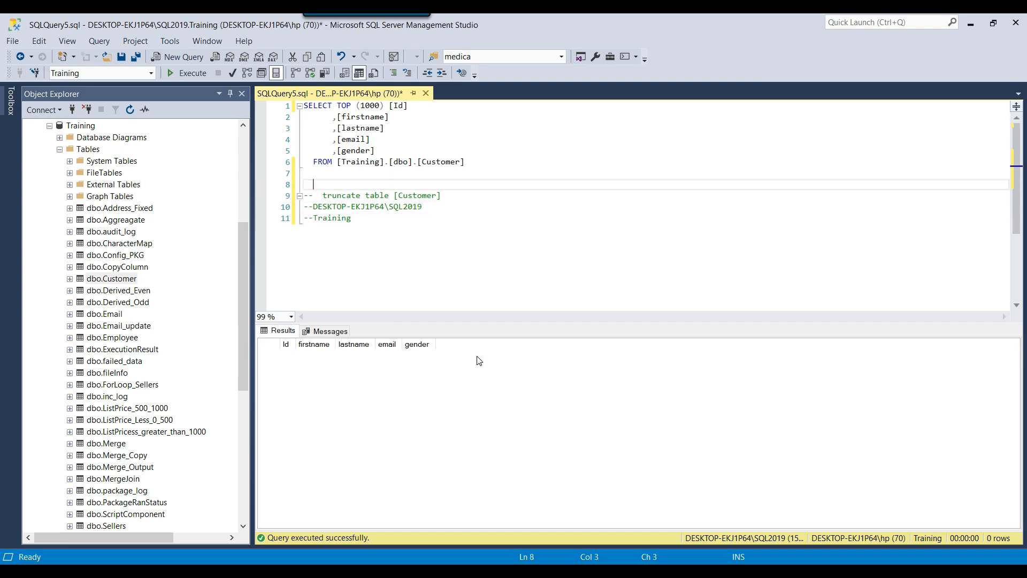
double_click(448, 162)
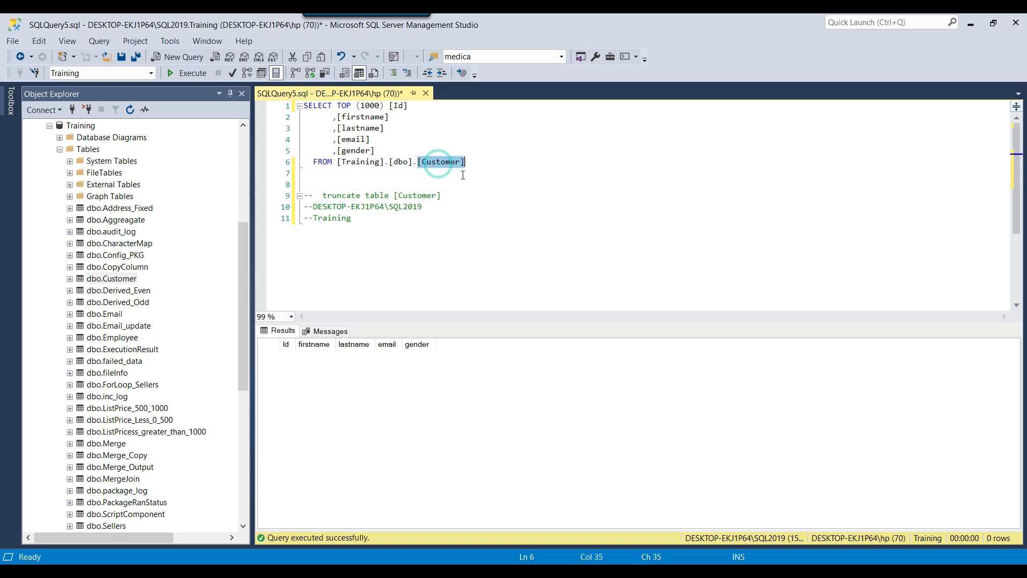
double_click(339, 219)
left_click(441, 208)
left_click_drag(441, 208, 313, 207)
scroll(133, 182, "up", 7)
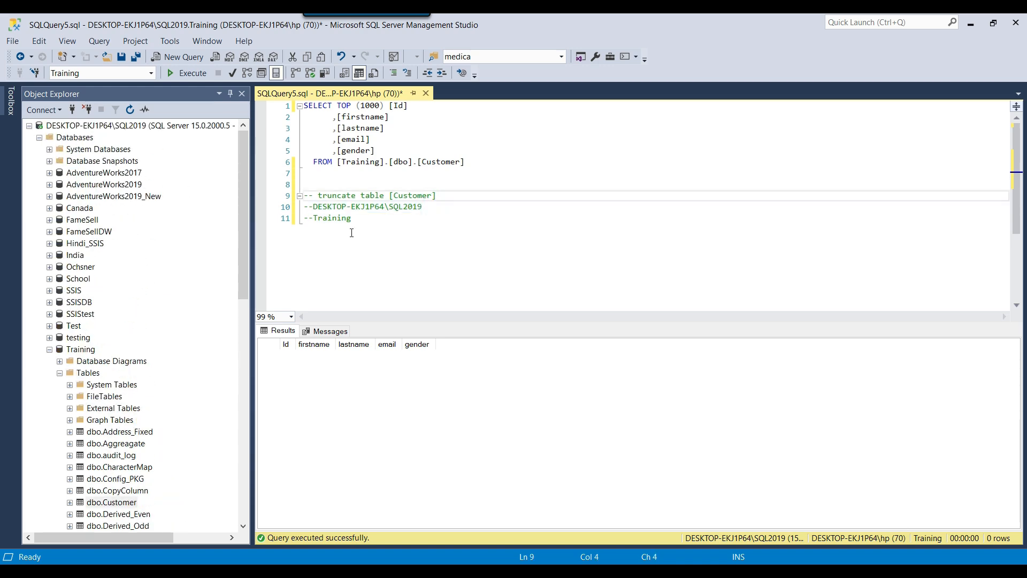
key("BackSpace")
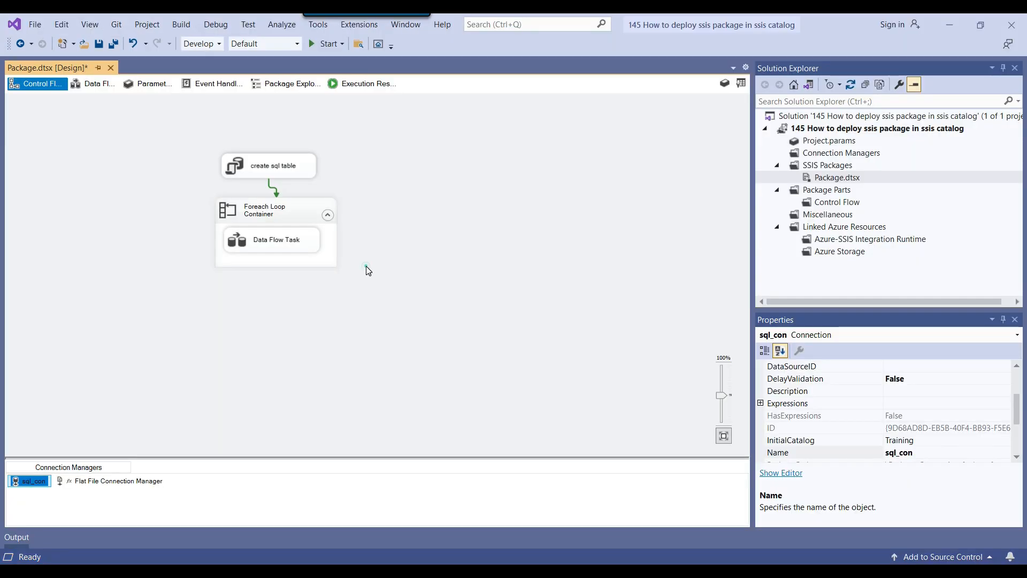
left_click(365, 265)
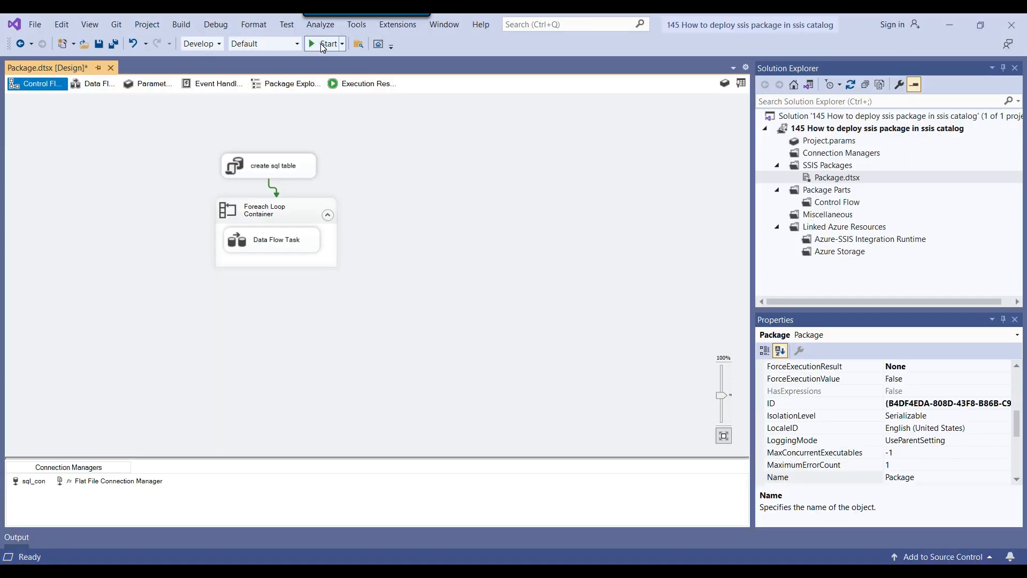
Run the SSIS package, then rerun the Customer query to see 999 loaded rows
left_click(328, 43)
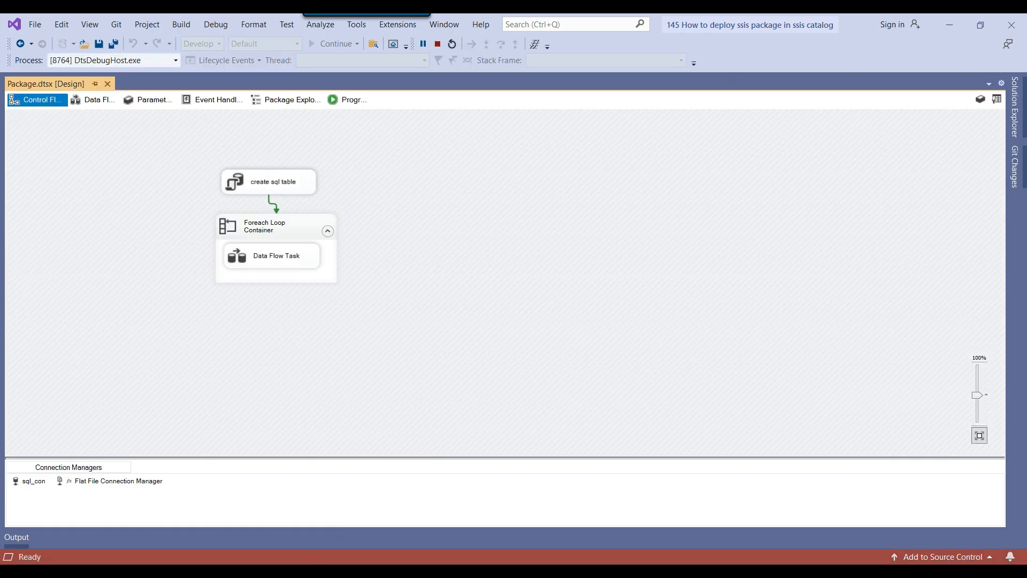
key("alt+Tab")
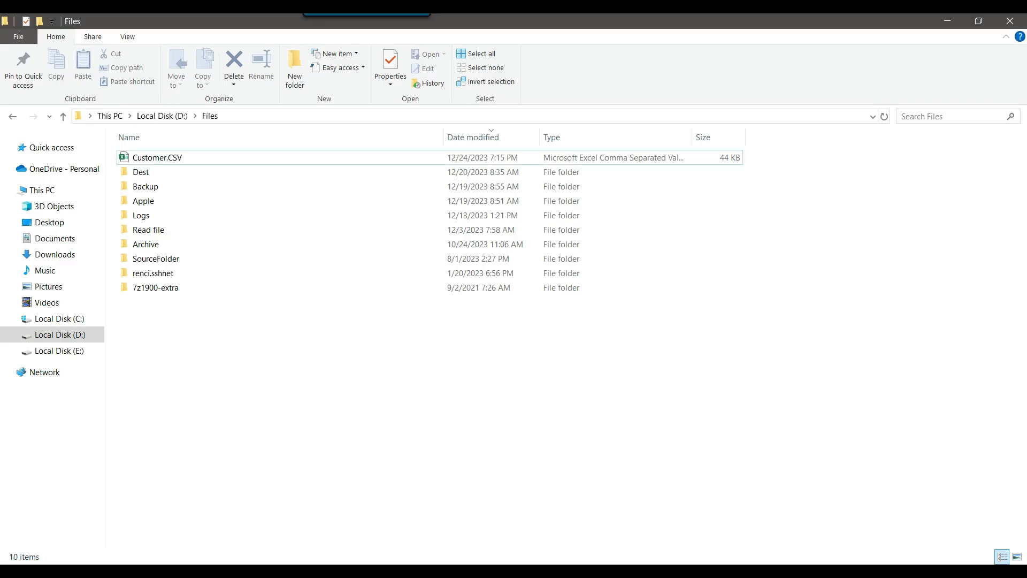
key("alt+Tab")
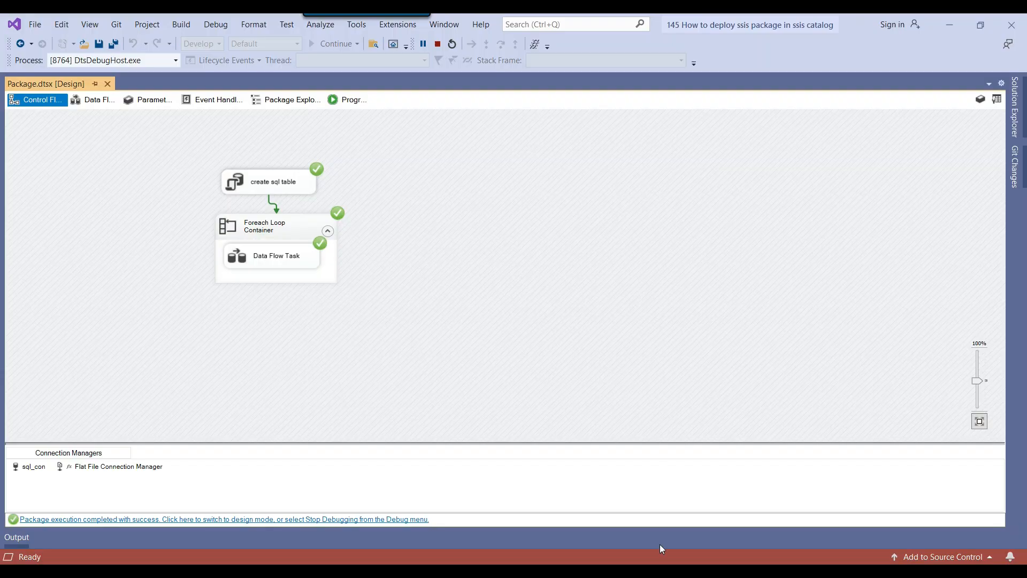
key("alt+Tab")
left_click(190, 76)
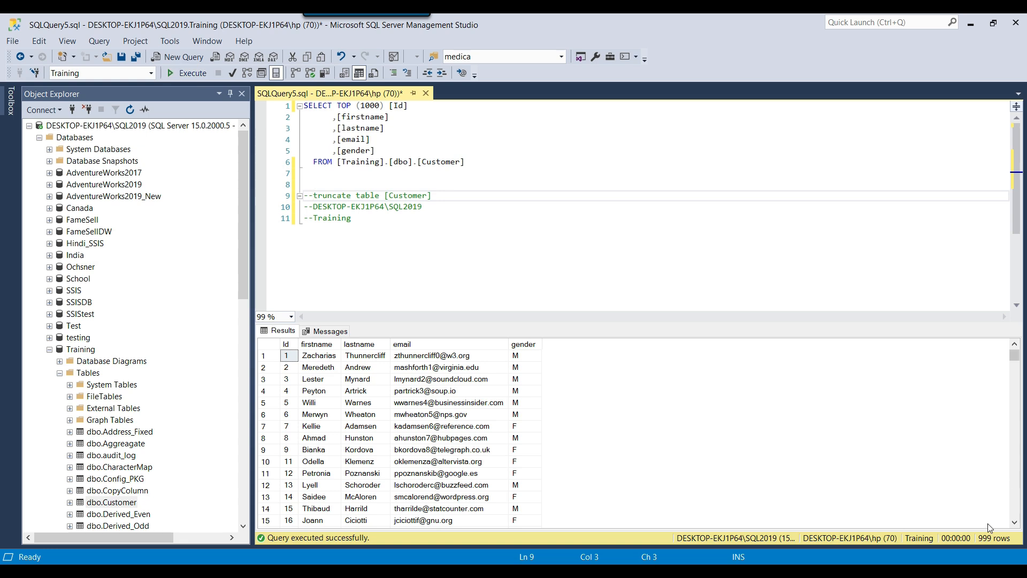
Run the truncate statement to empty Customer, delete the blank line and leading spaces, and collapse Training
left_click_drag(313, 197, 432, 196)
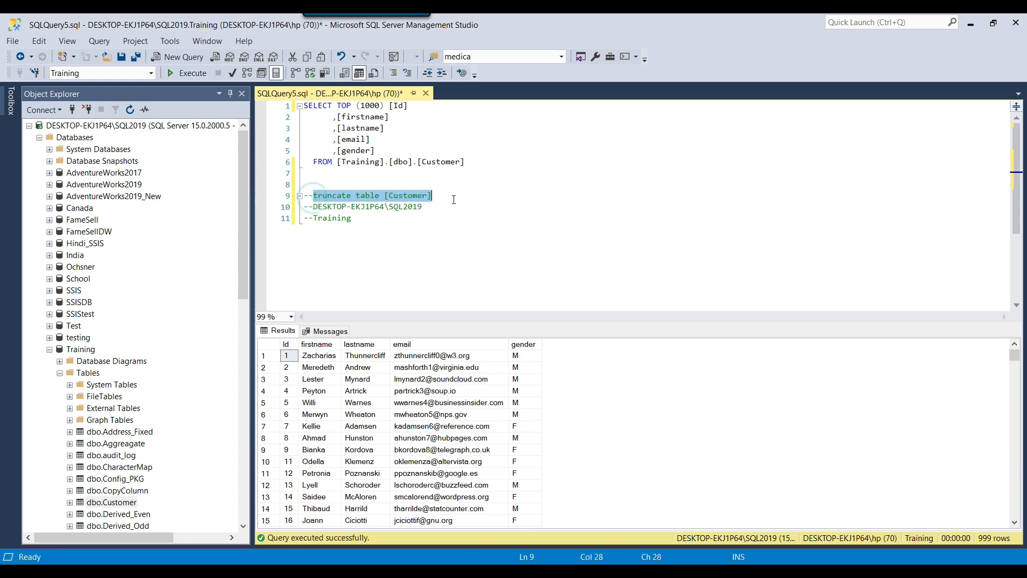
left_click(188, 73)
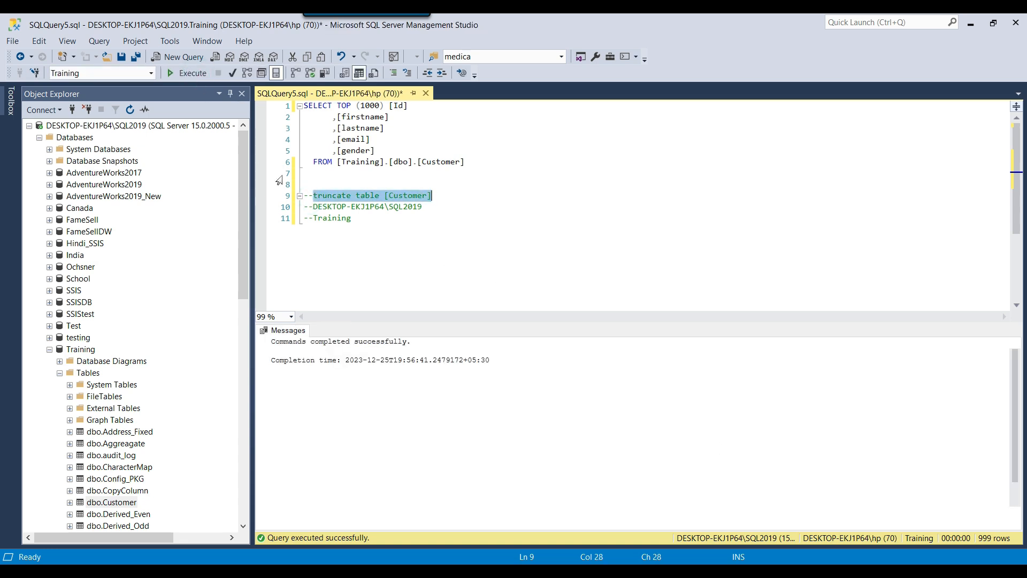
left_click(319, 184)
key("Delete")
key("BackSpace")
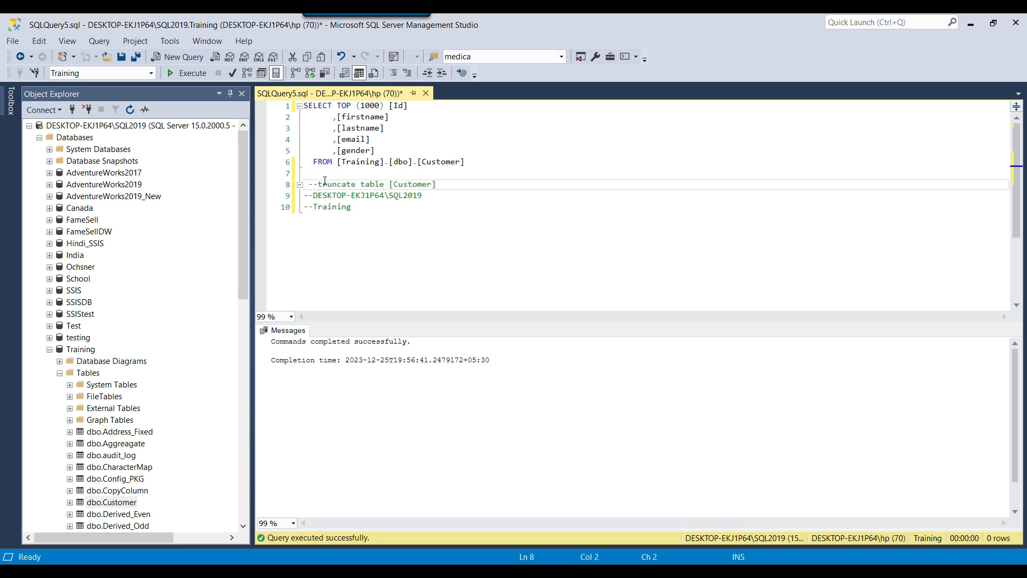
key("BackSpace")
left_click(49, 349)
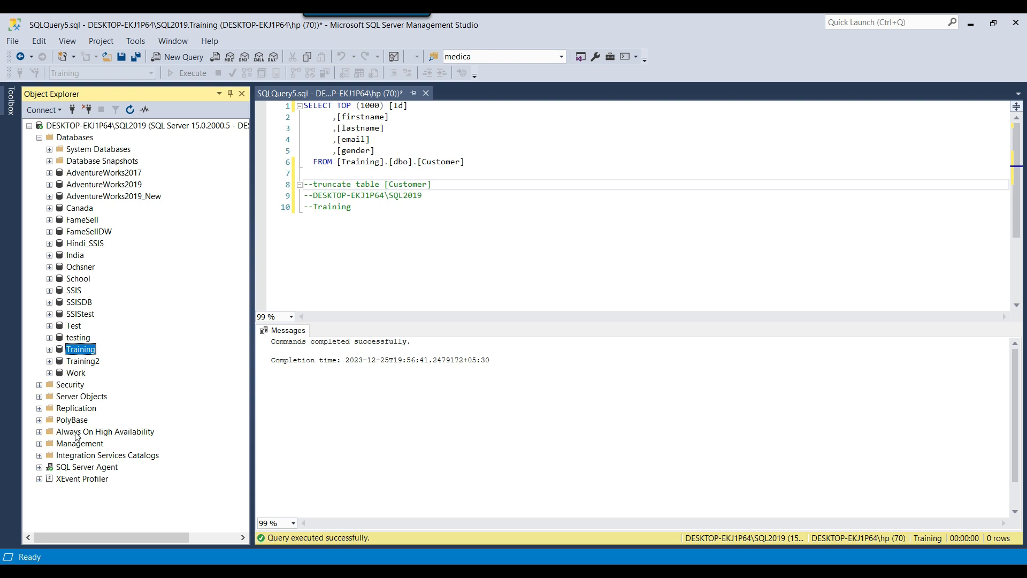
Refresh SSISDB and browse its PriceCalculation, SSIS Parameters and SSIS Training folders
left_click(39, 455)
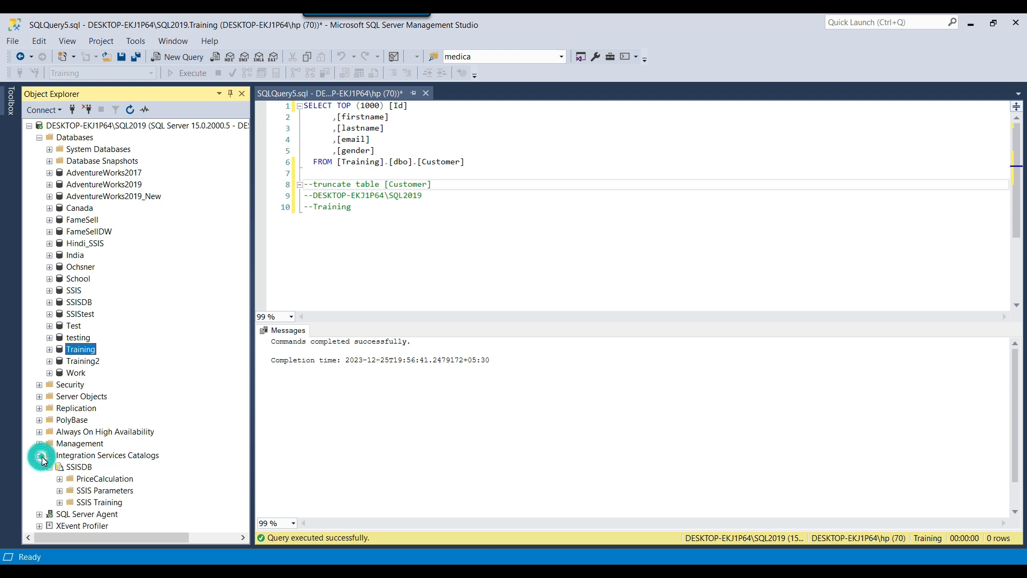
right_click(81, 468)
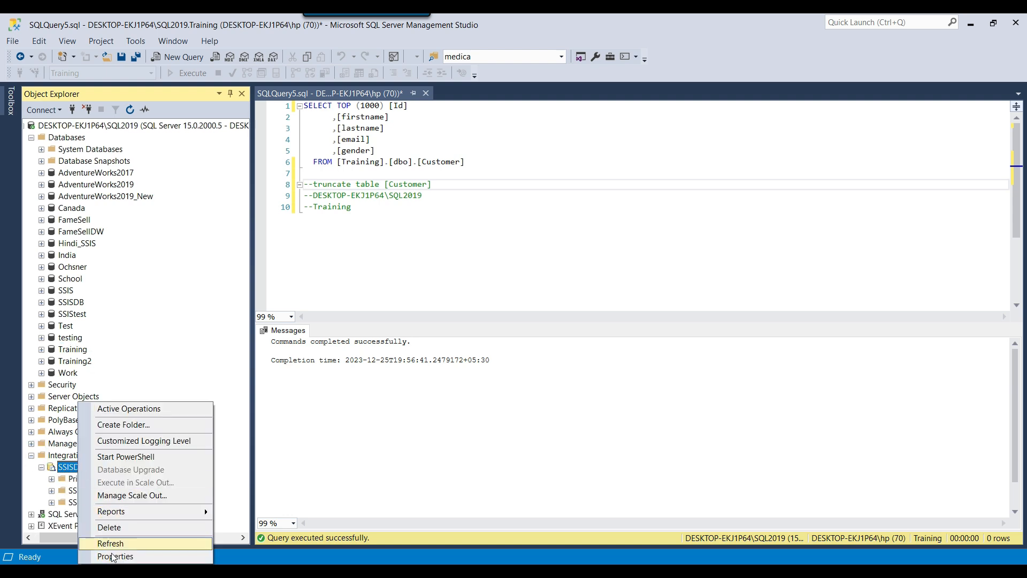
left_click(113, 542)
scroll(91, 483, "right", 2)
scroll(91, 486, "left", 3)
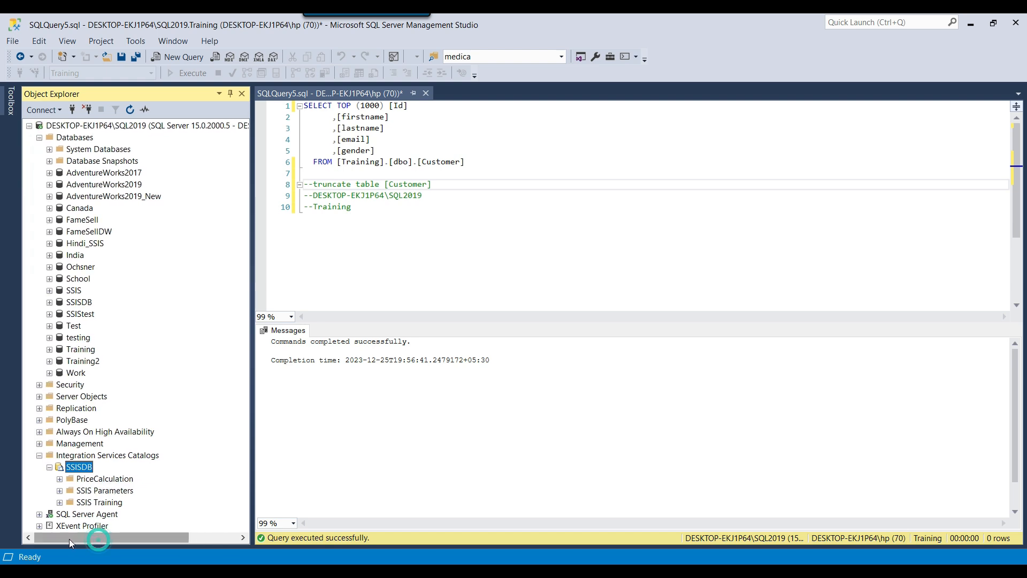
left_click(94, 479)
left_click(96, 491)
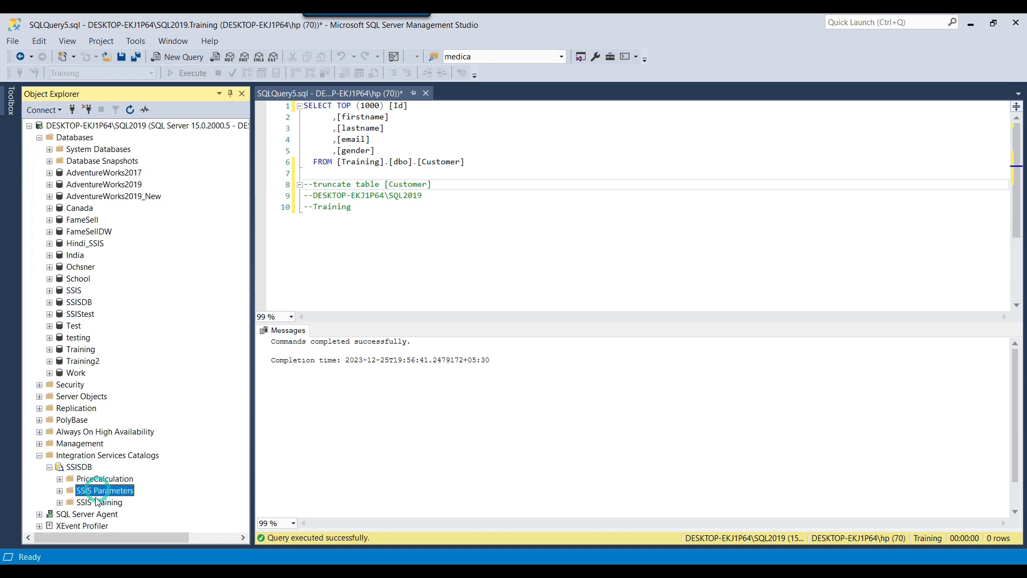
left_click(96, 503)
left_click(99, 491)
left_click(102, 479)
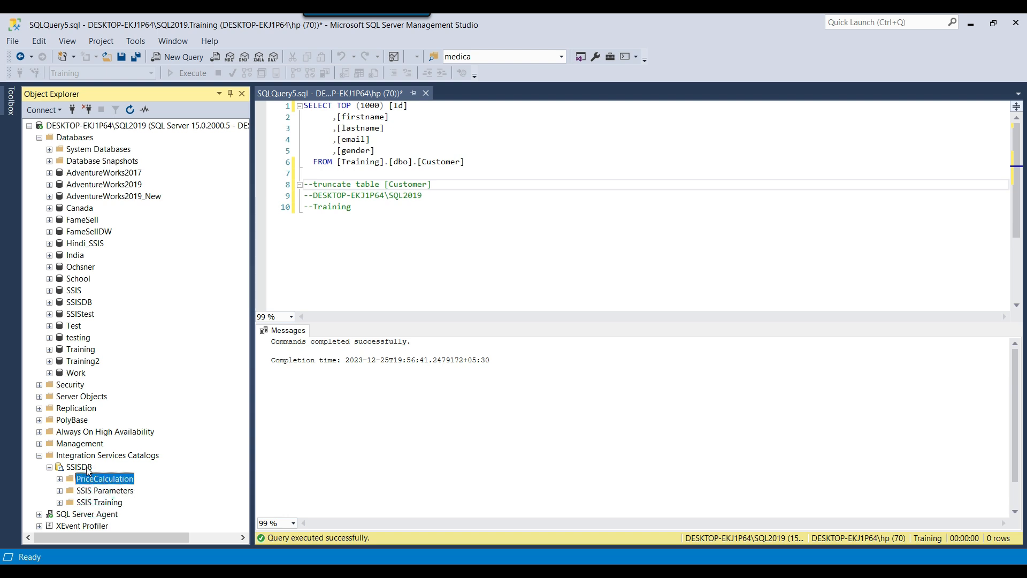
left_click(87, 468)
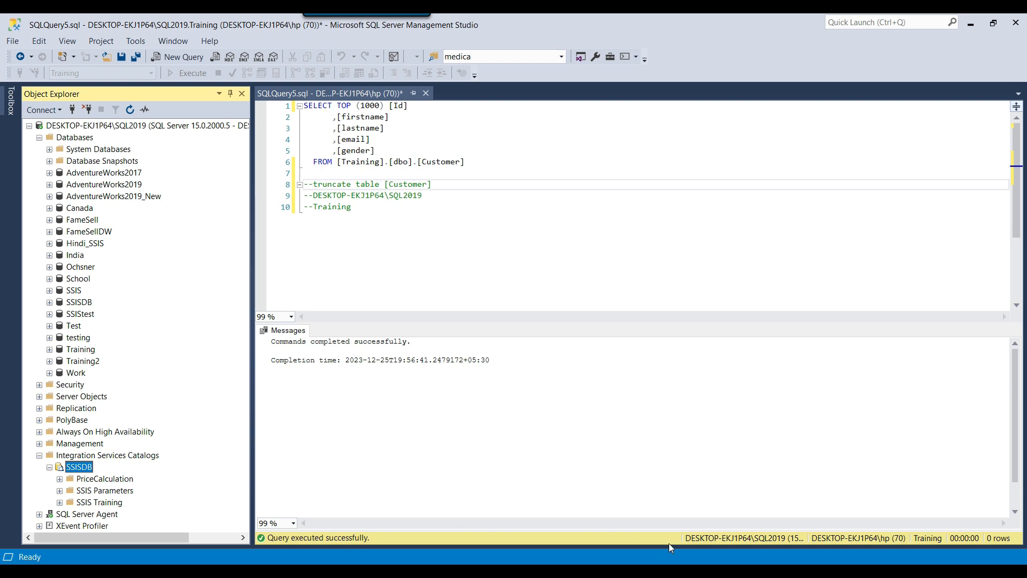
key("alt+Tab")
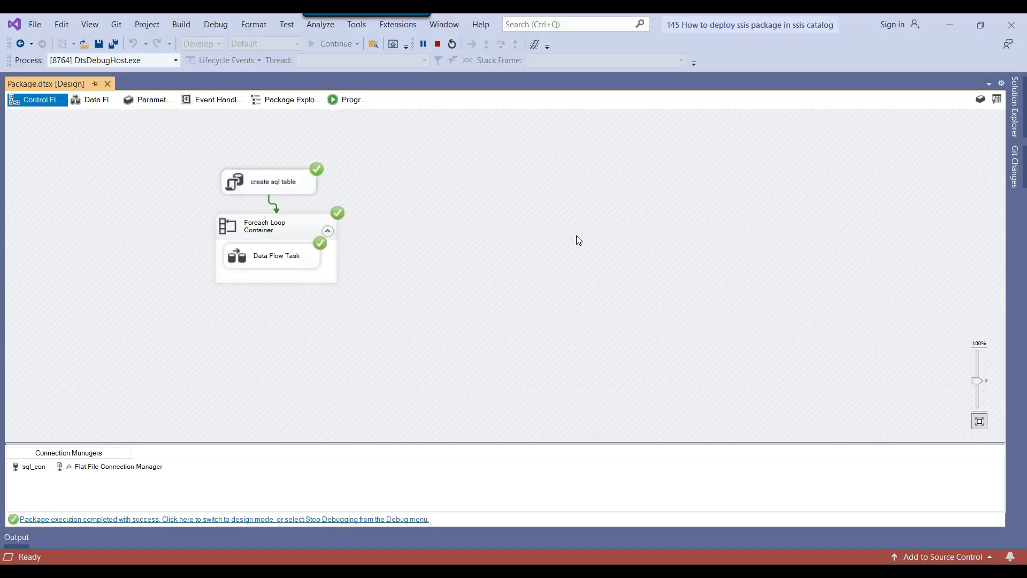
Stop debugging and launch the Deploy wizard for the SSIS project
left_click(439, 45)
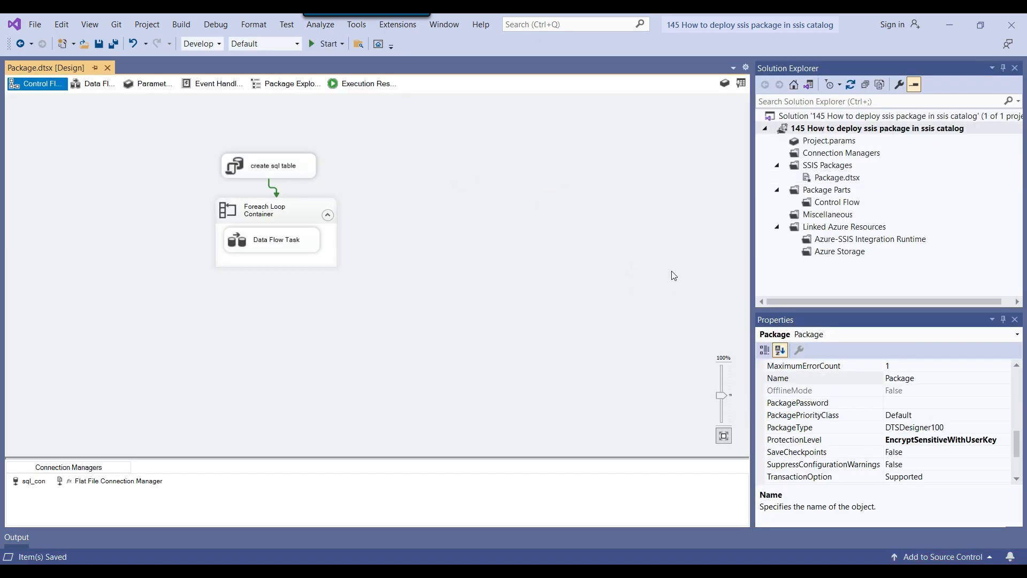
right_click(841, 133)
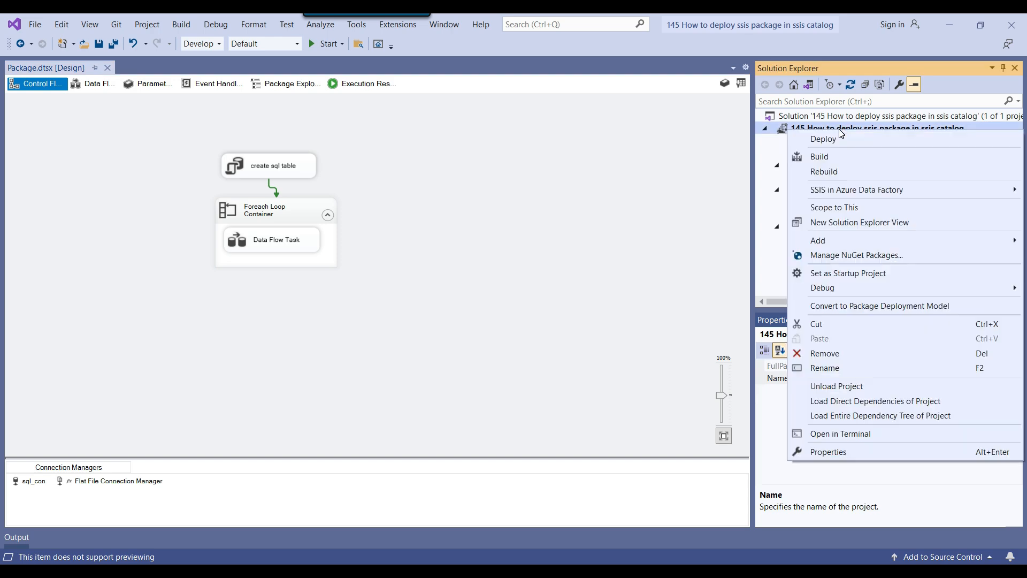
left_click(835, 138)
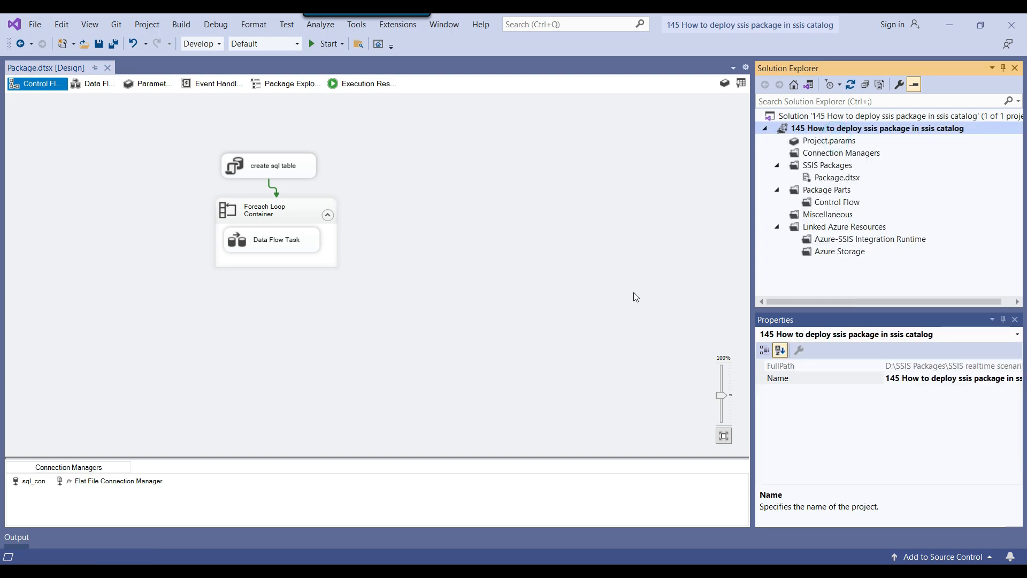
Advance the deployment wizard to Select Destination and inspect the server name entry
left_click(655, 492)
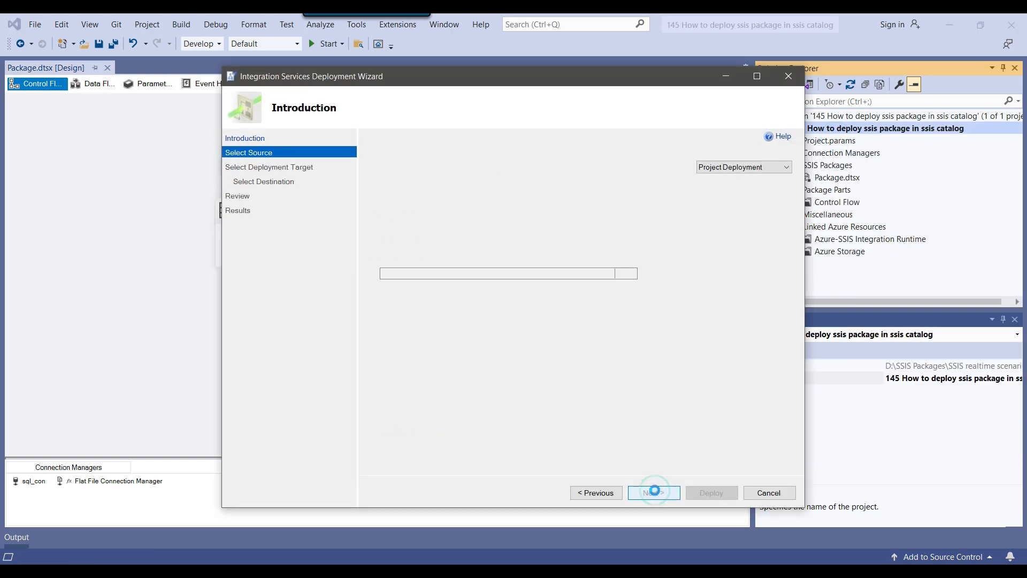
left_click(655, 492)
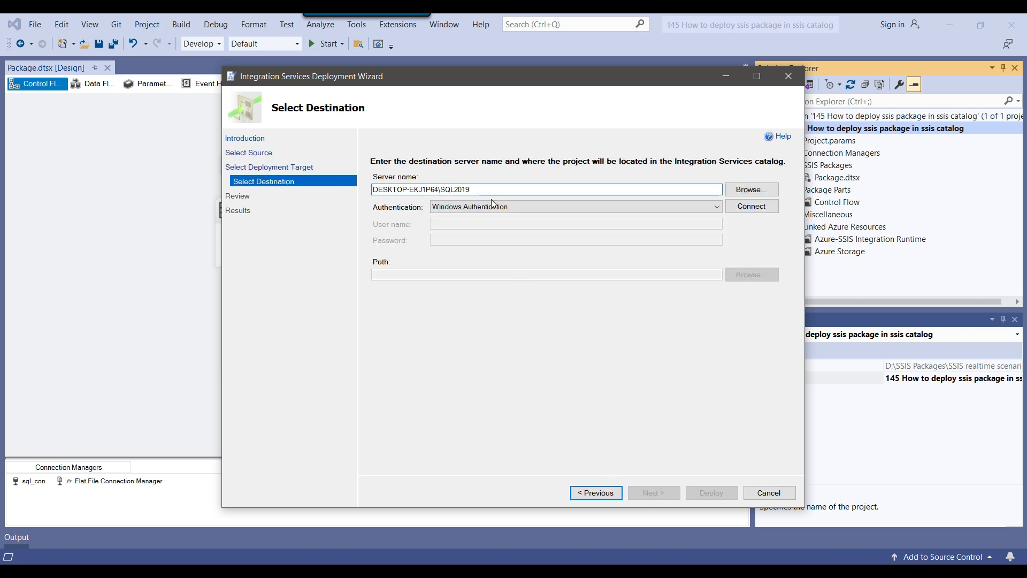
left_click_drag(479, 190, 370, 191)
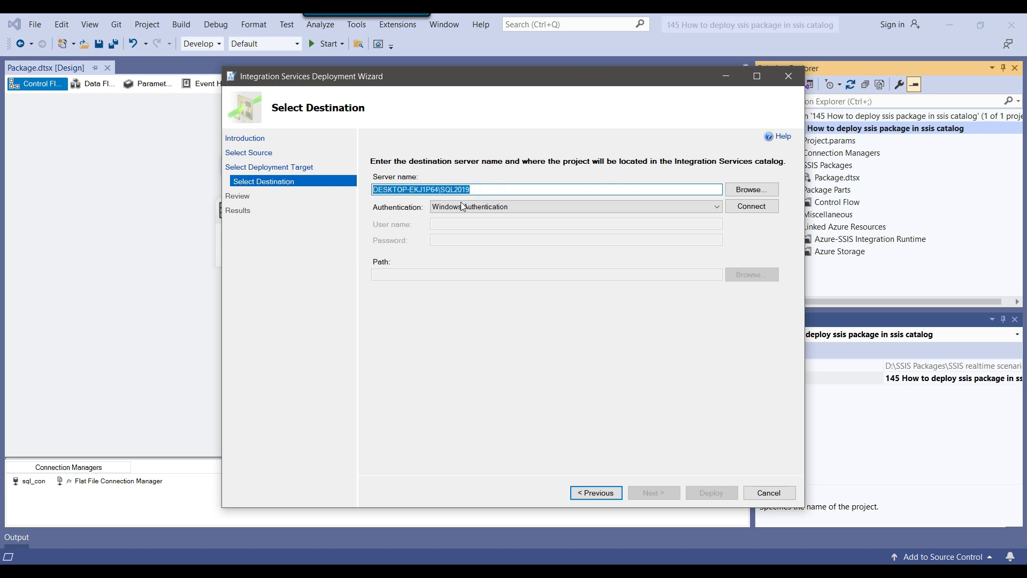
left_click(491, 188)
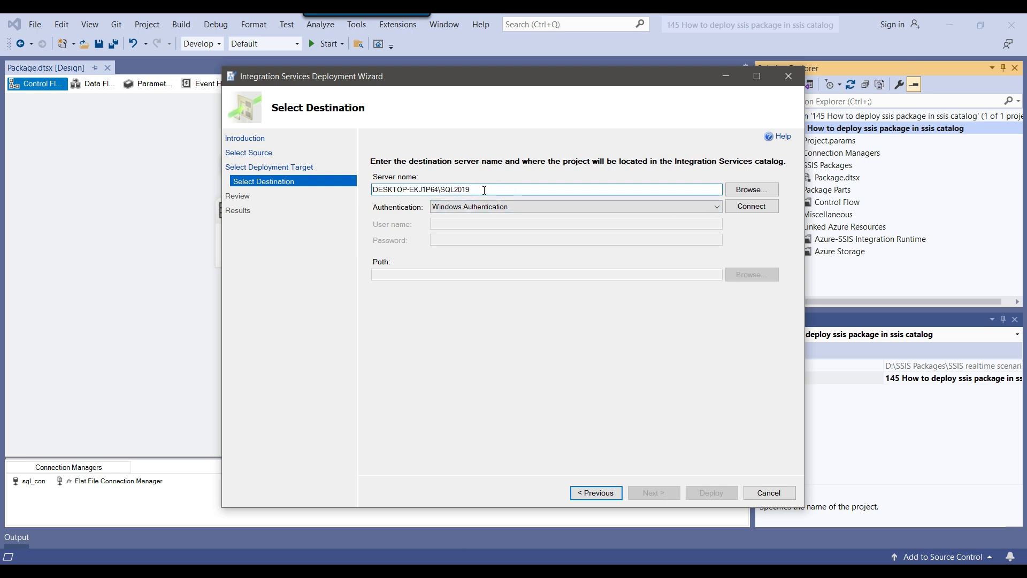
left_click_drag(483, 187, 373, 191)
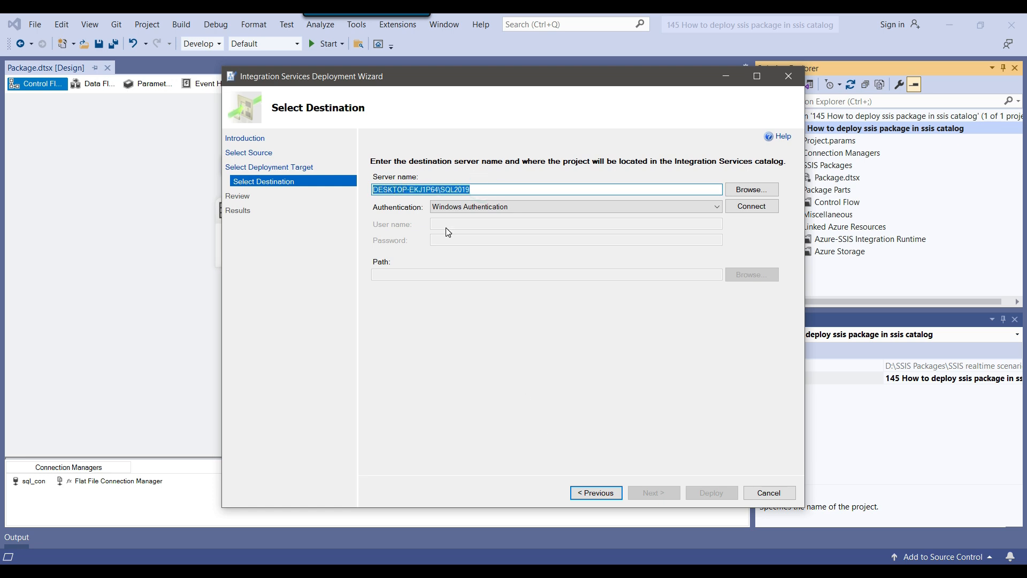
Confirm the server name in Management Studio's Server Properties, then connect to DESKTOP-EKJ1P64\SQL2019
left_click(592, 570)
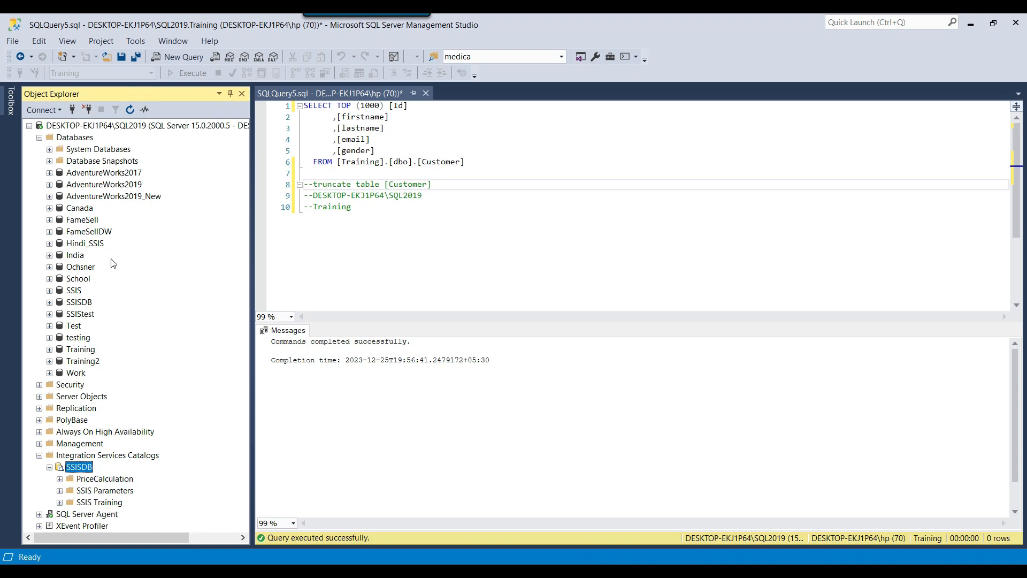
right_click(100, 127)
left_click(144, 364)
left_click(655, 150)
left_click(678, 490)
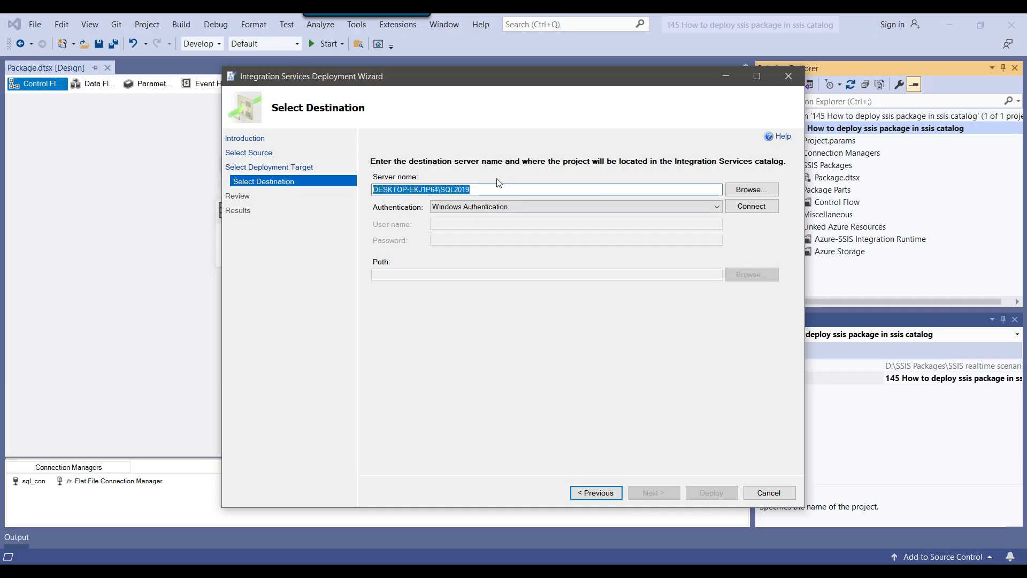
left_click_drag(481, 189, 496, 191)
left_click(759, 207)
Create a new SSISDB folder named First Package and set it as the deployment path
left_click(742, 277)
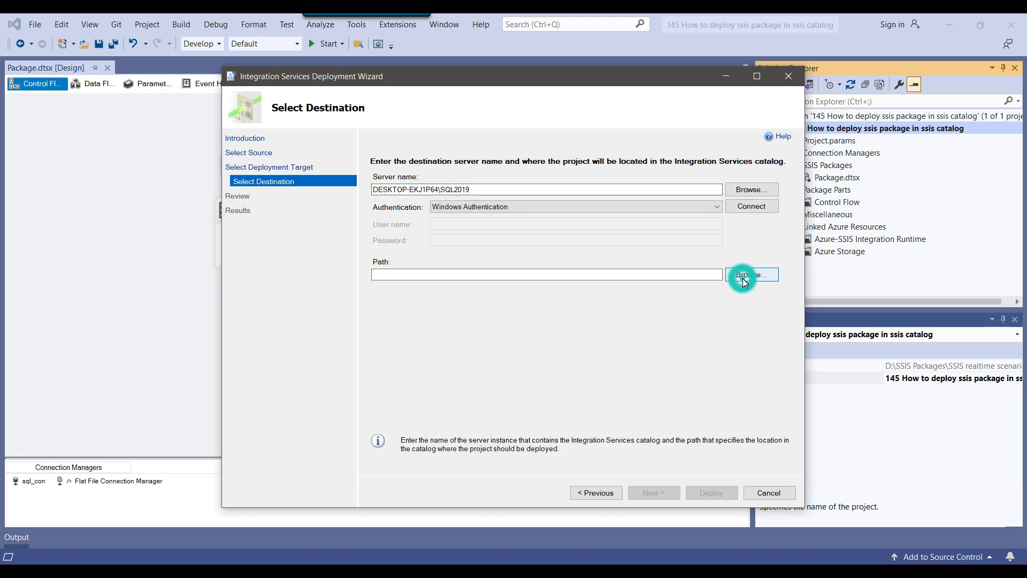
left_click(426, 229)
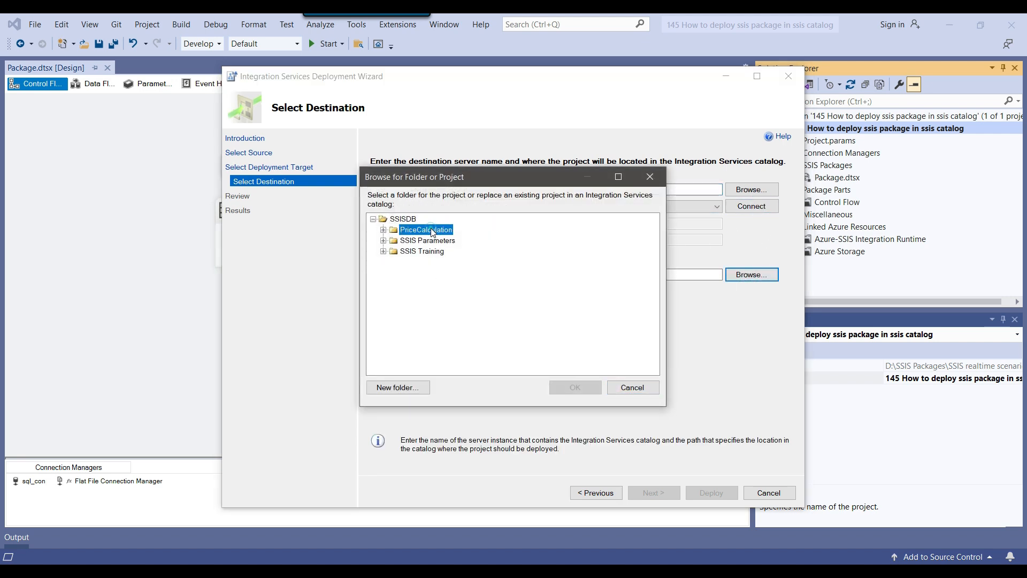
left_click(428, 241)
left_click(429, 251)
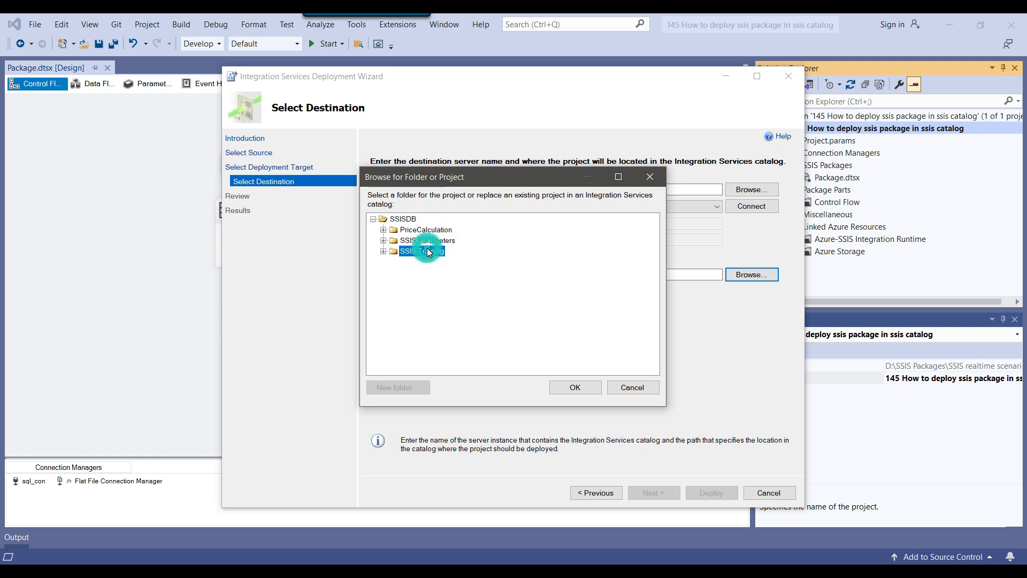
left_click(403, 220)
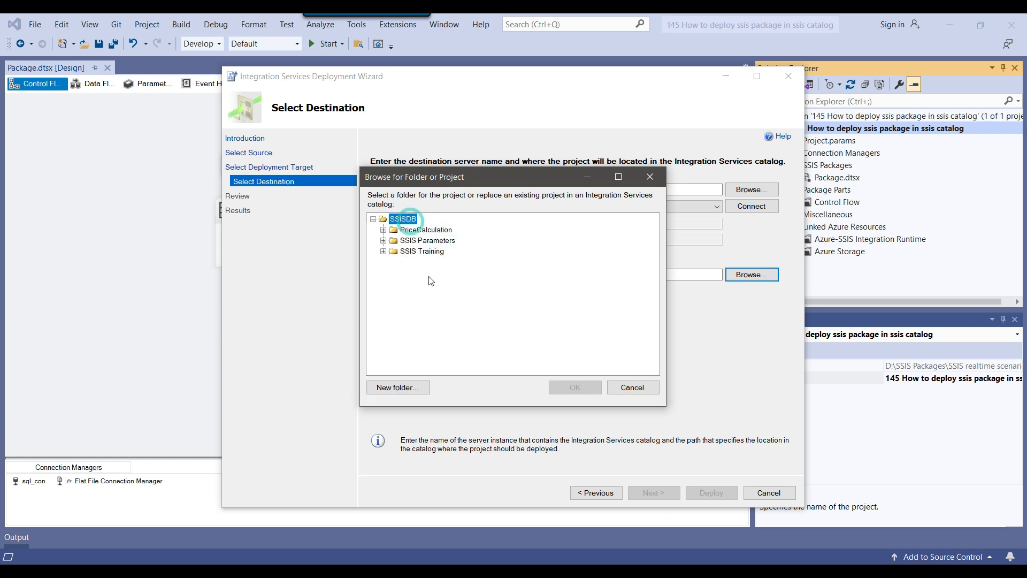
left_click(406, 391)
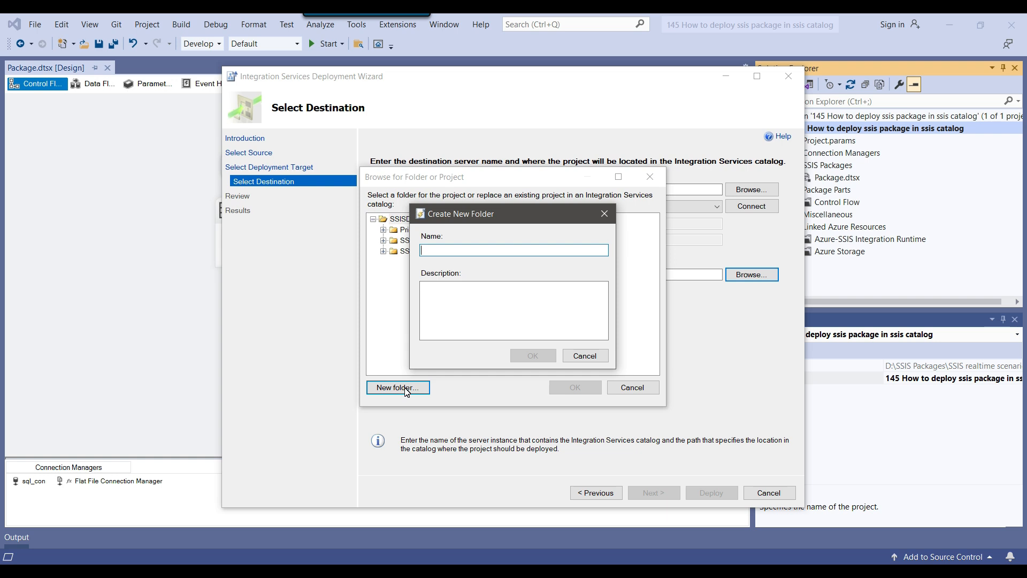
type("First Package")
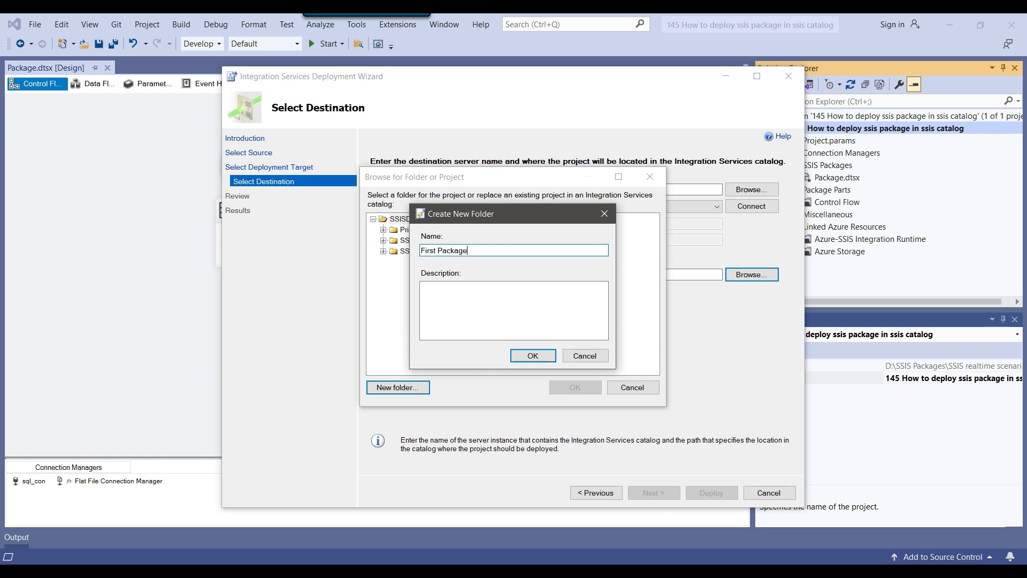
left_click(534, 356)
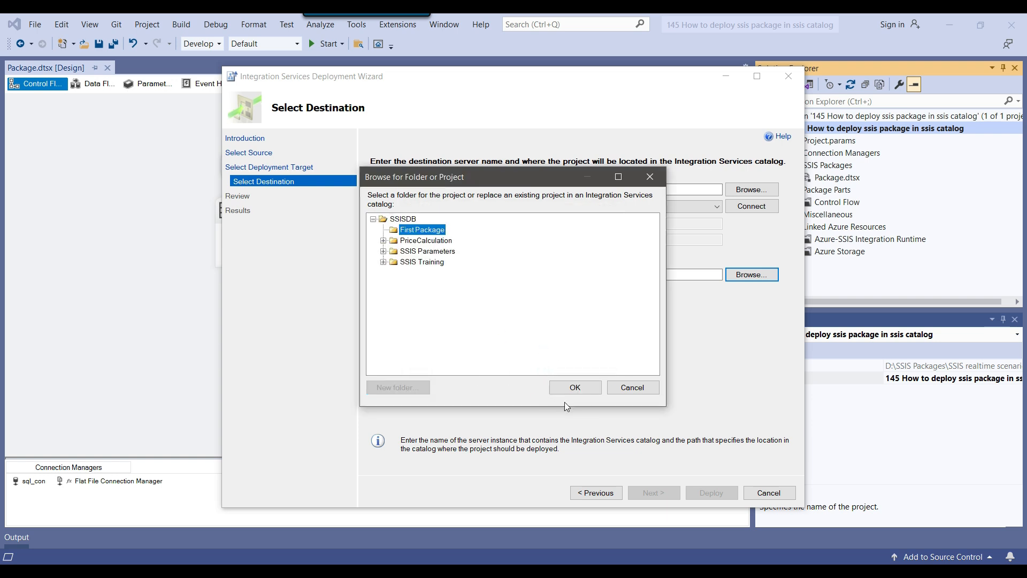
left_click(575, 387)
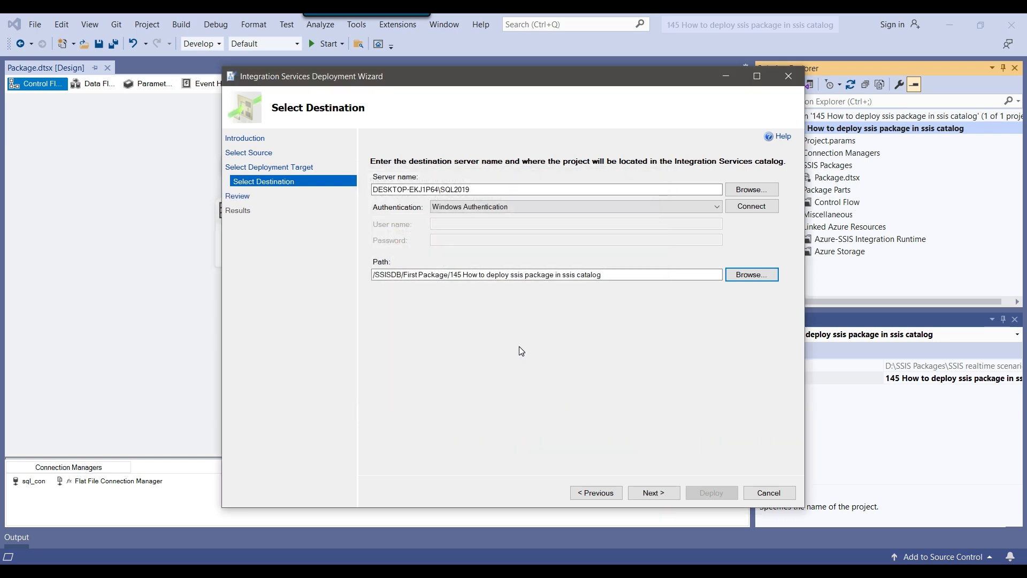
left_click(662, 491)
Deploy the project into the First Package folder and close the wizard once all steps pass
left_click(726, 492)
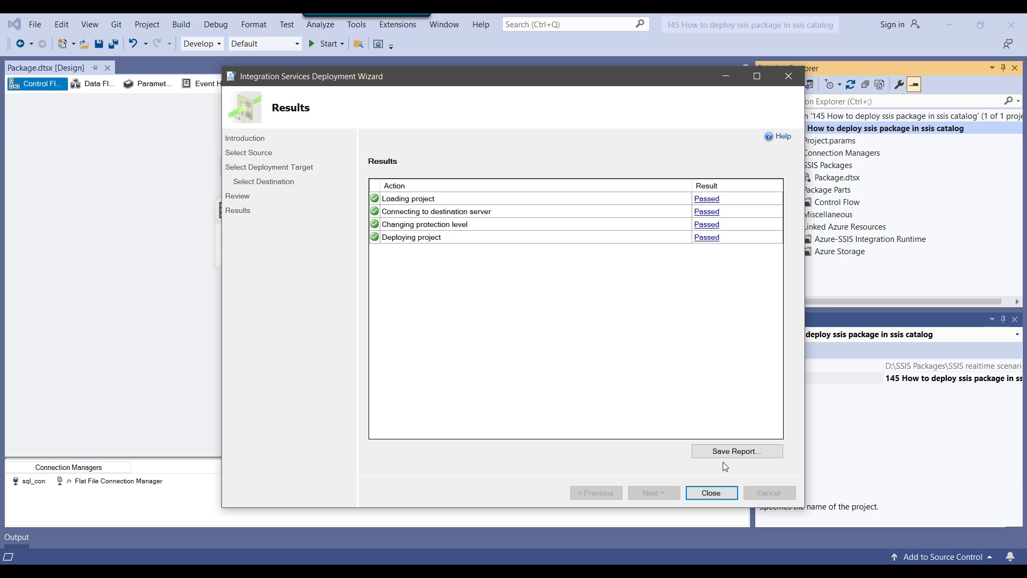
left_click(723, 496)
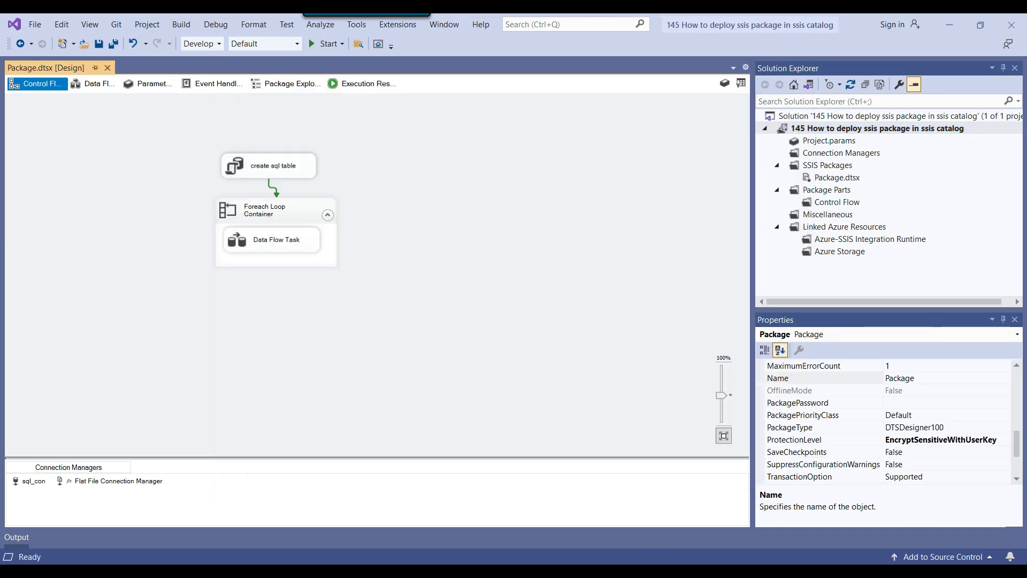
Refresh the SSISDB catalog and expand First Package > Projects to the deployed project
key("alt+Tab")
right_click(77, 468)
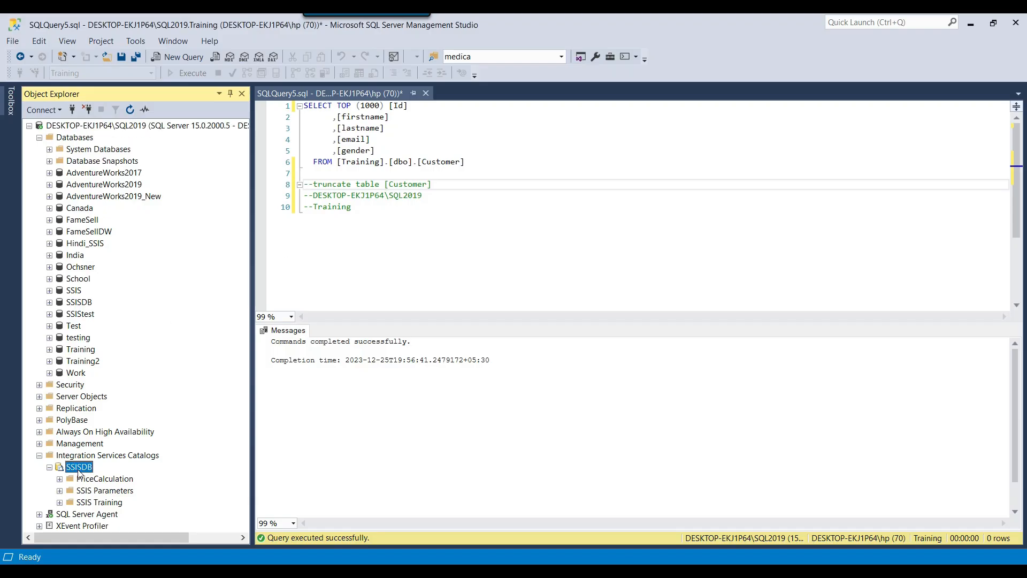
left_click(126, 545)
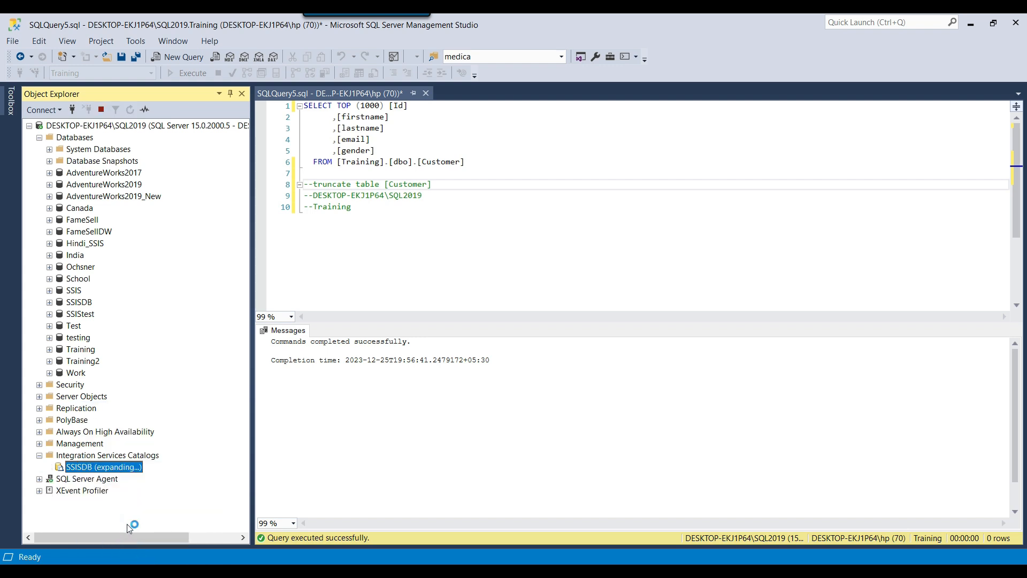
left_click(99, 478)
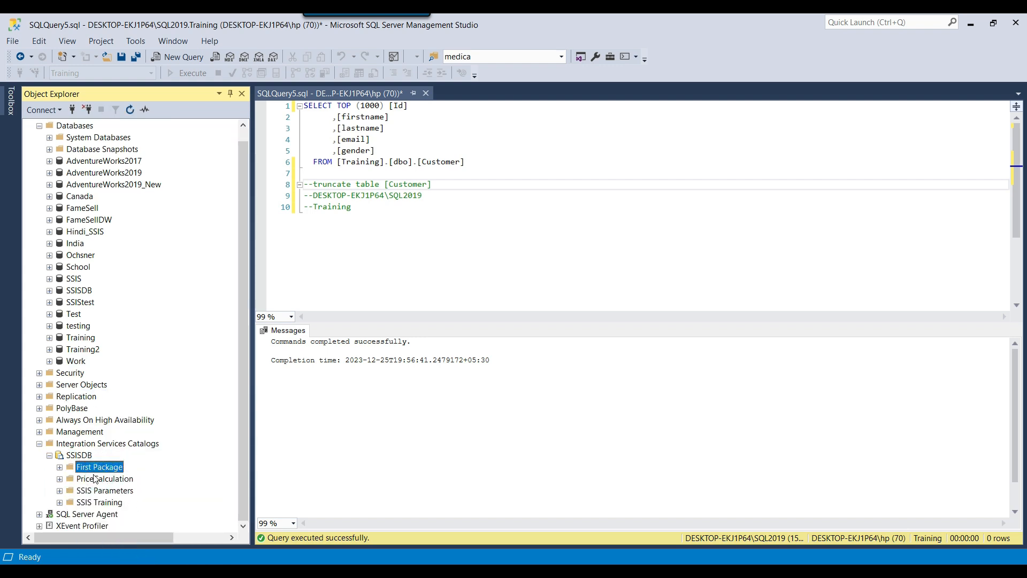
left_click(60, 467)
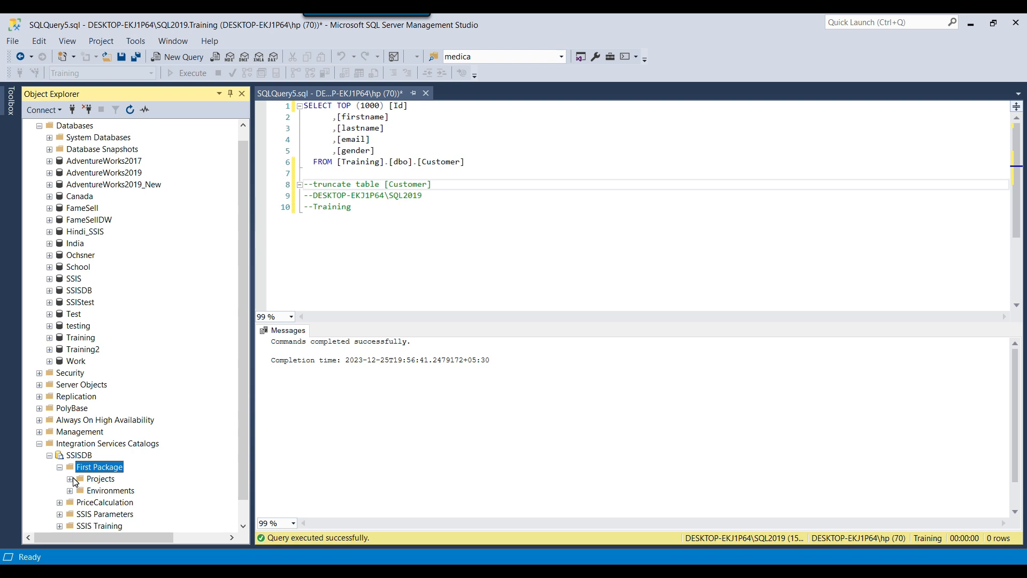
left_click(69, 479)
scroll(107, 481, "down", 1)
left_click(137, 455)
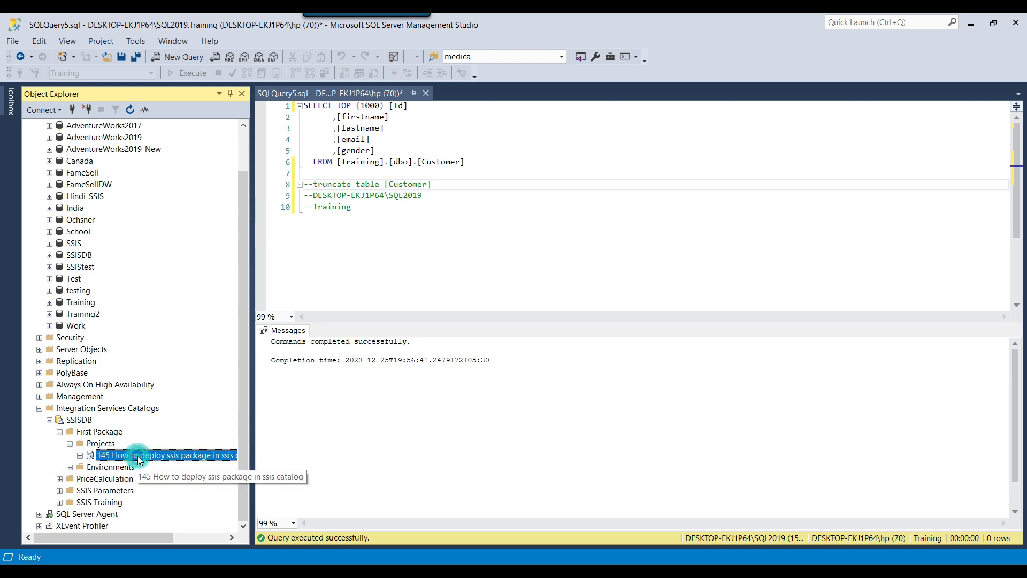
Reveal Package.dtsx under the project's Packages, then expand SQL Server Agent > Jobs
left_click(80, 455)
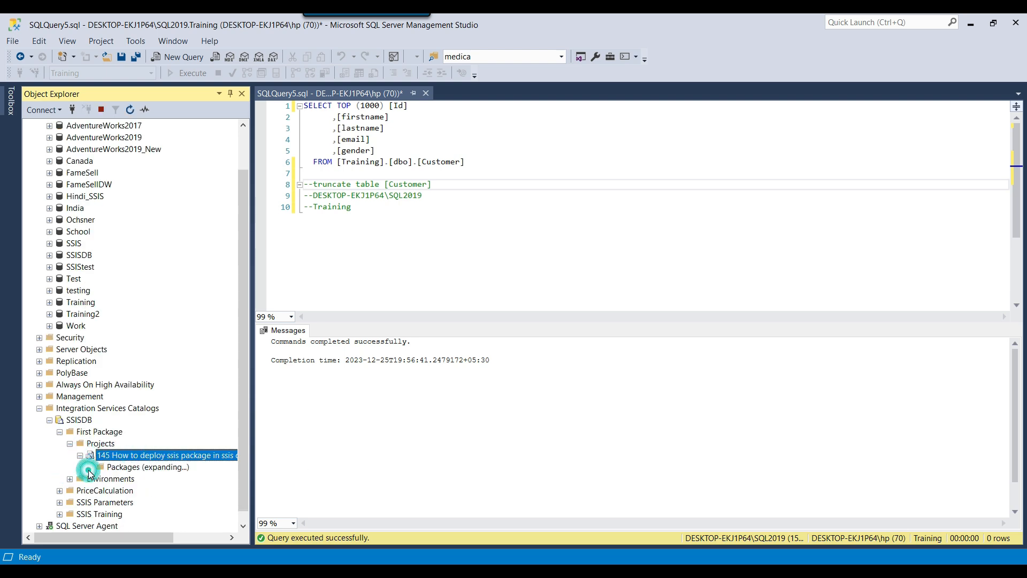
scroll(123, 468, "down", 1)
left_click(138, 456)
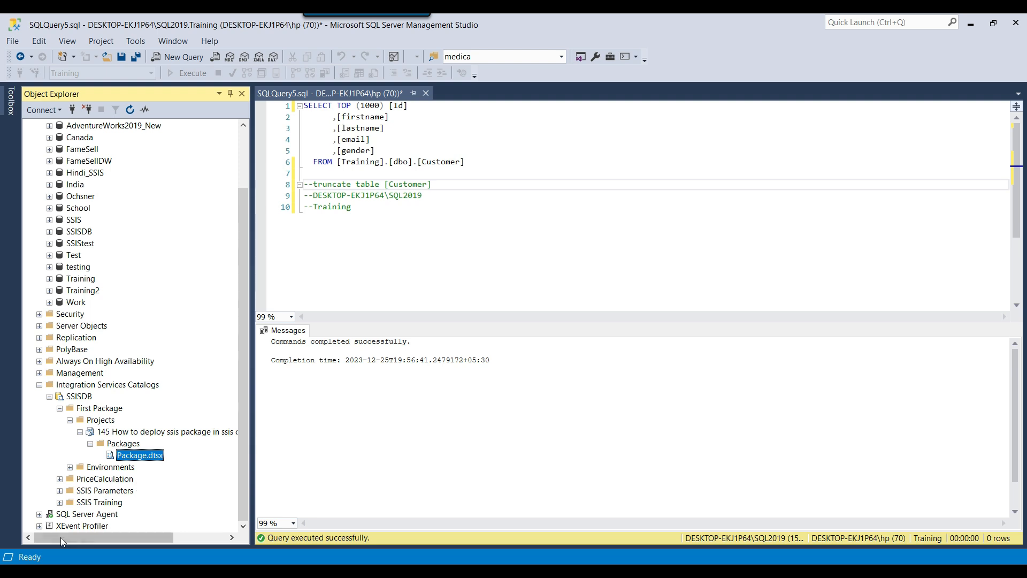
left_click(39, 514)
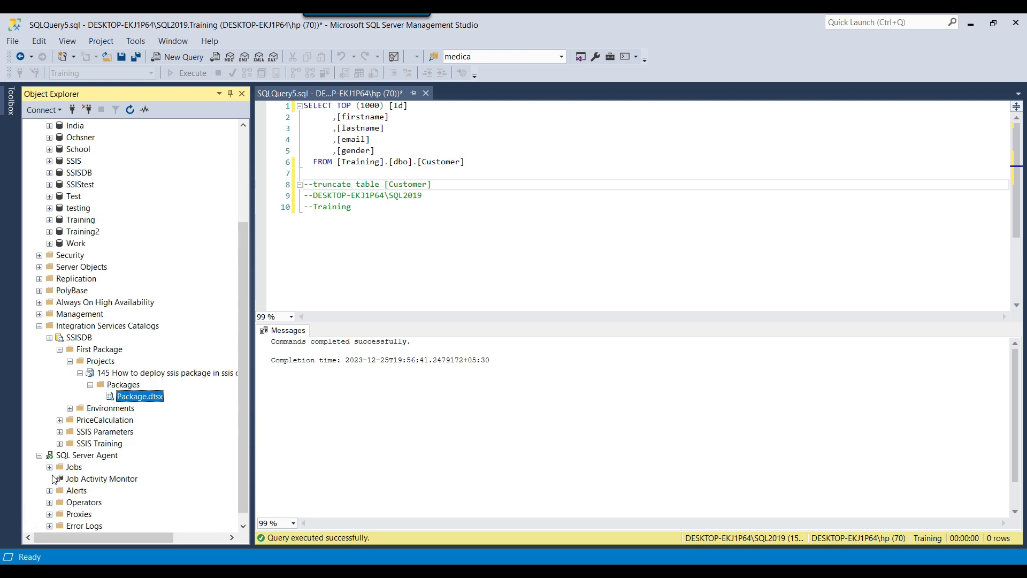
left_click(50, 467)
Create a new Agent job named 'first sql job' and add a new step from its Steps page
right_click(73, 467)
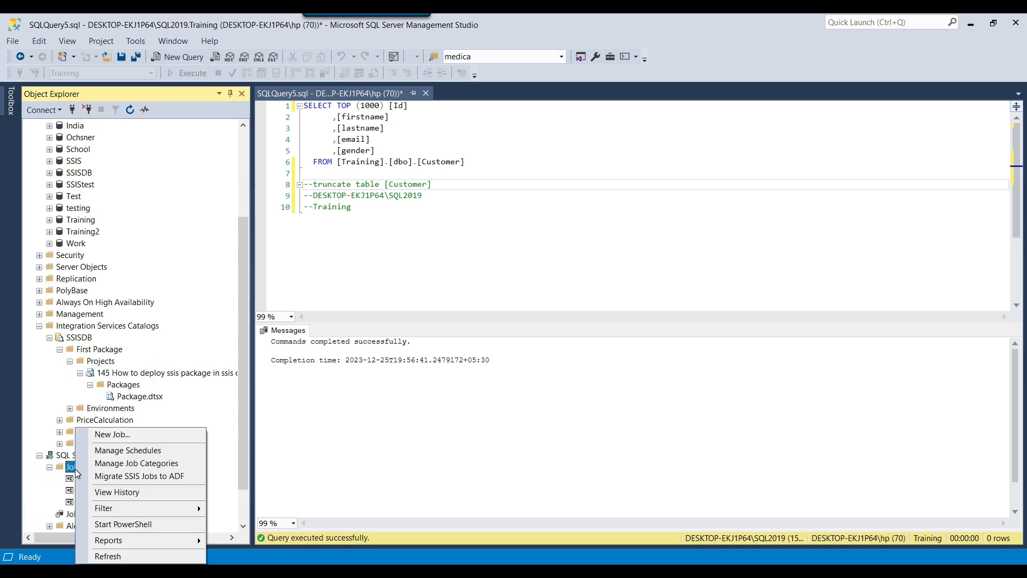
left_click(104, 434)
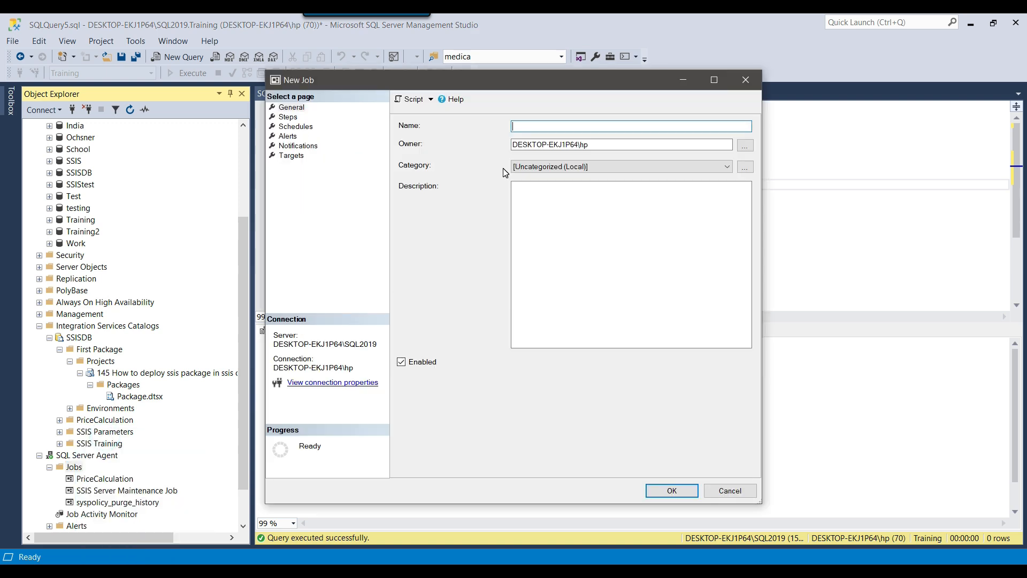
type("first sql job")
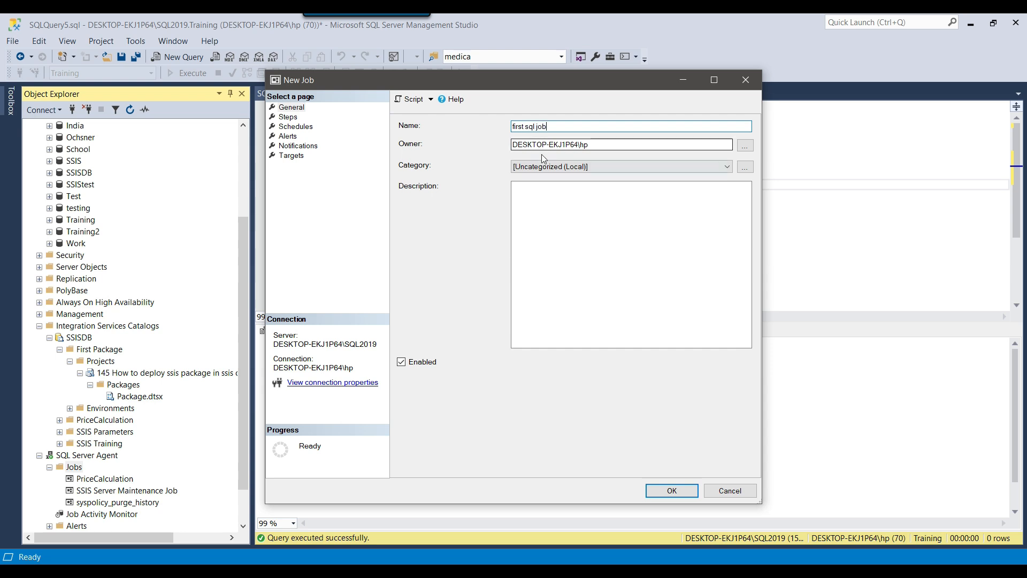
left_click(291, 117)
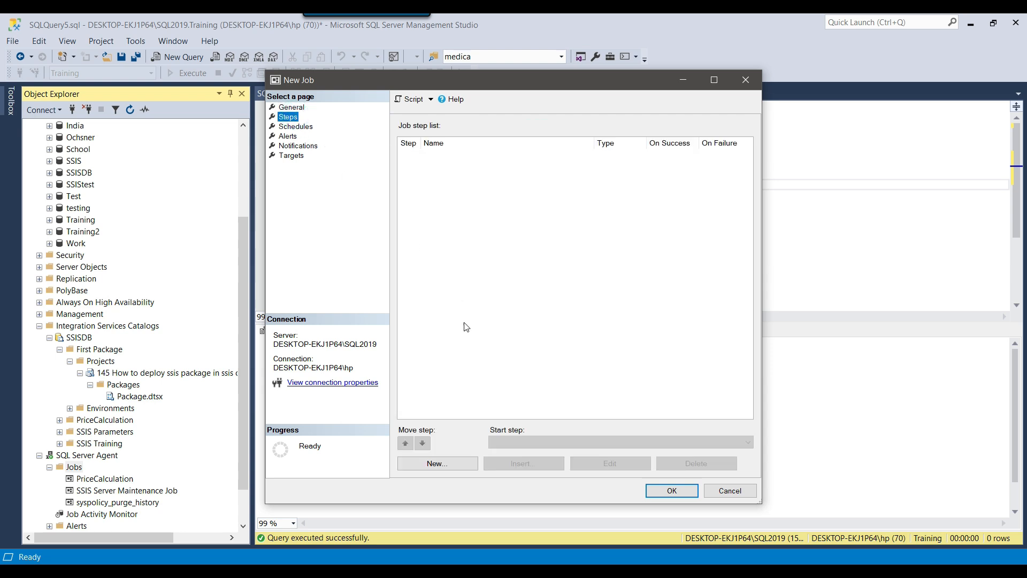
left_click(444, 465)
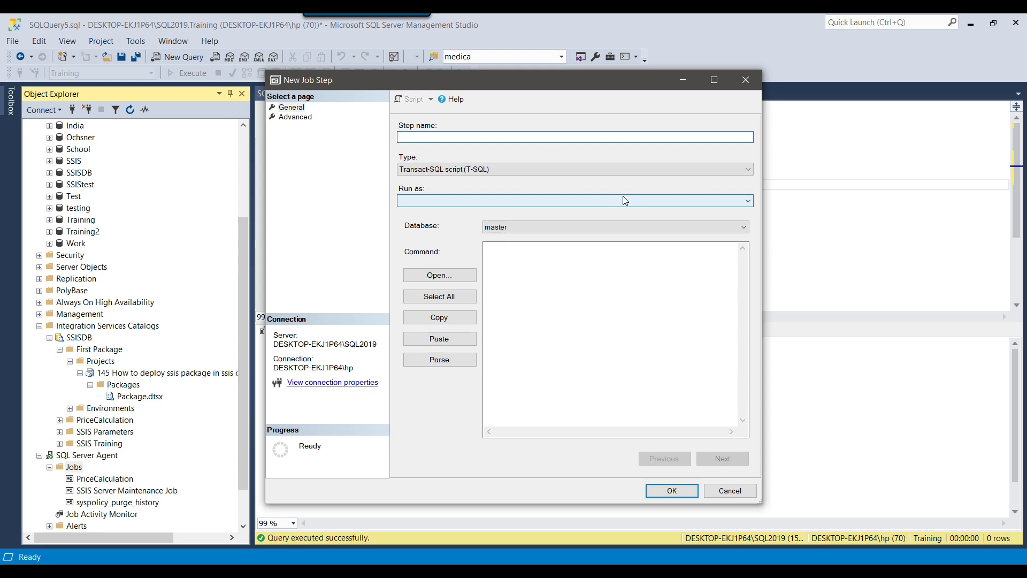
Name the job step 'package' and make it an SSIS package step
left_click_drag(471, 78, 630, 127)
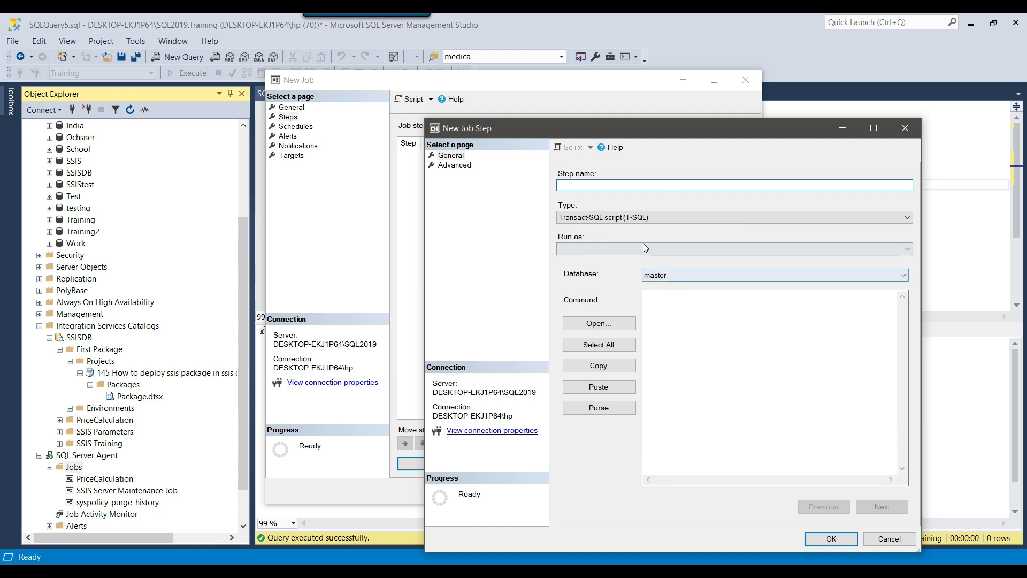
left_click_drag(566, 130, 571, 137)
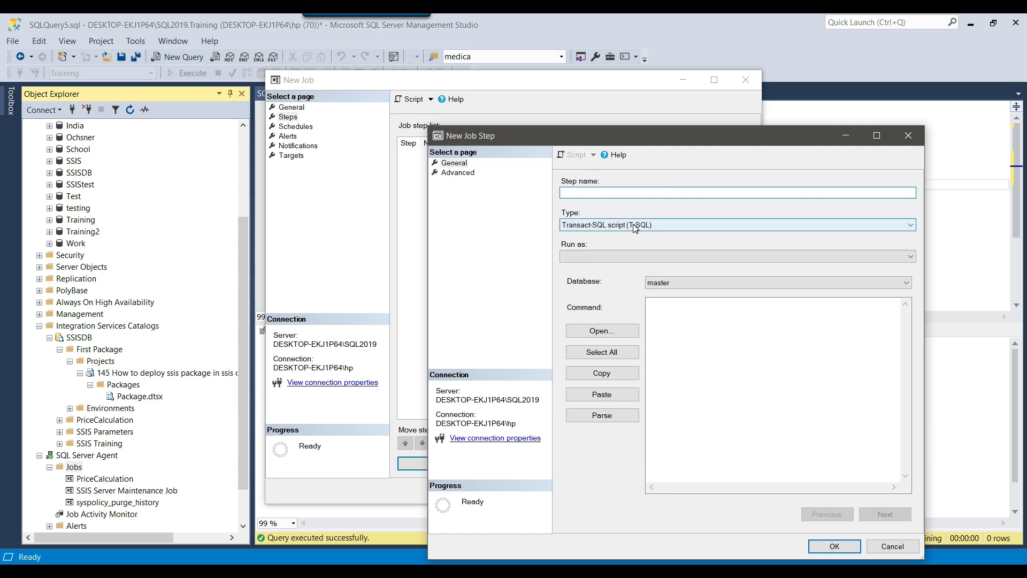
left_click(639, 195)
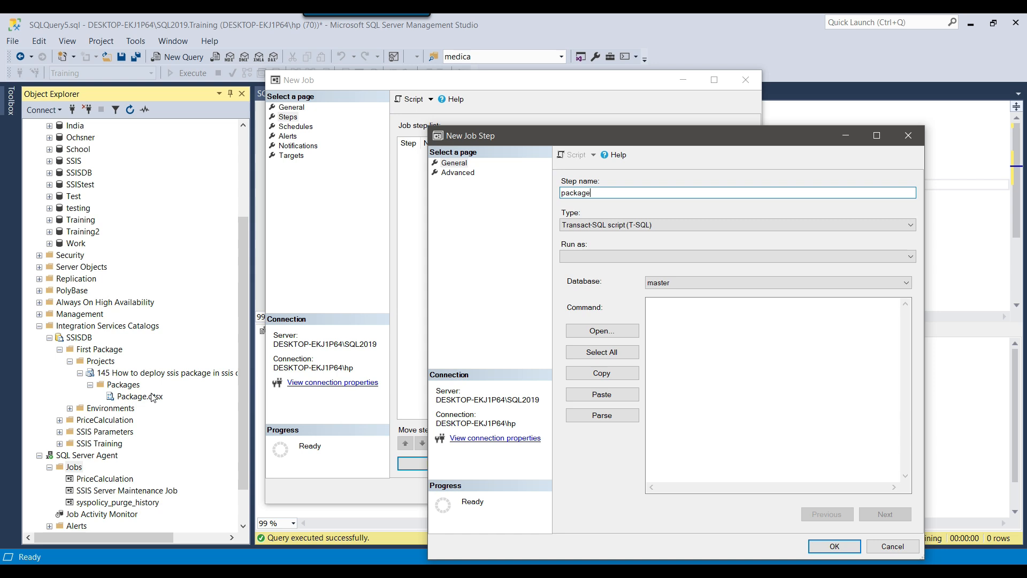
double_click(603, 193)
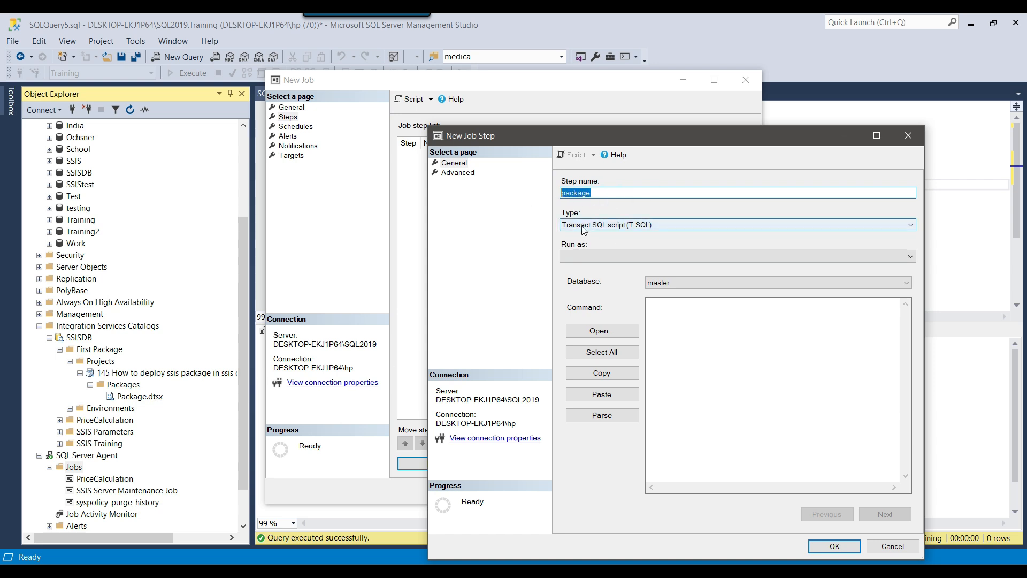
left_click(615, 228)
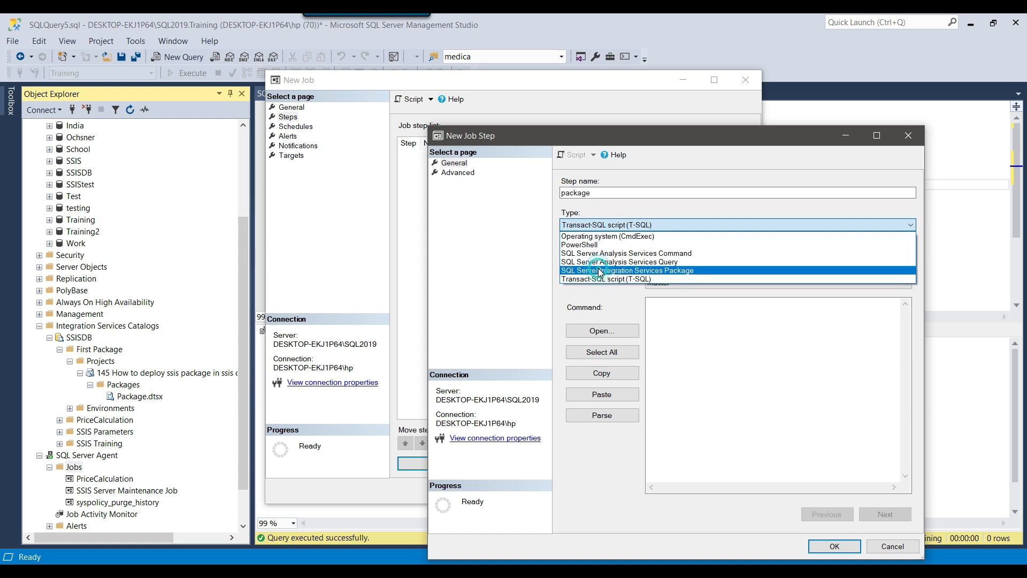
left_click(599, 271)
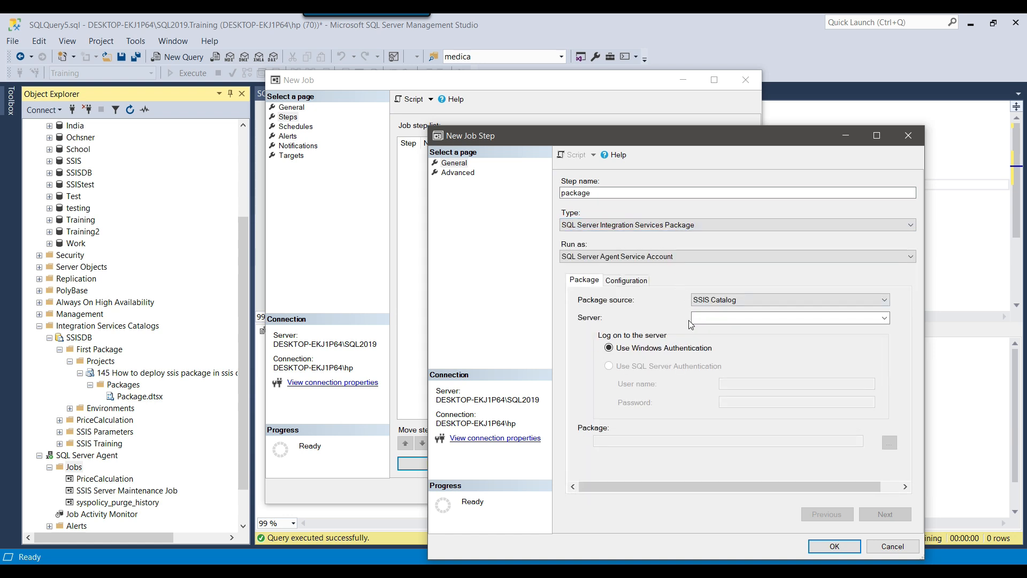
left_click(736, 303)
left_click(731, 319)
left_click(889, 454)
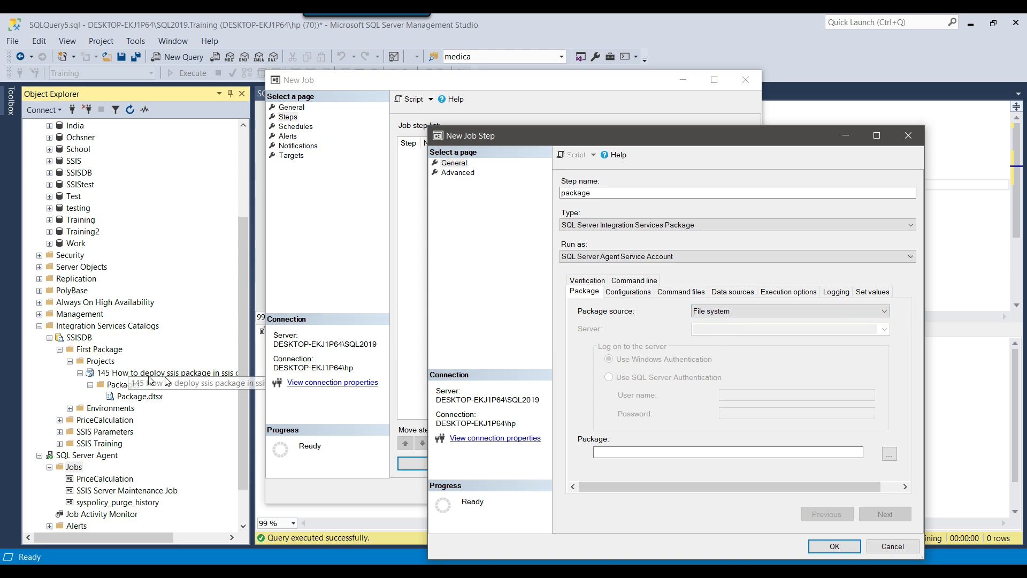
Set the source to SSIS Catalog on the pasted server, pick First Package's Package.dtsx, and save the step
left_click(728, 311)
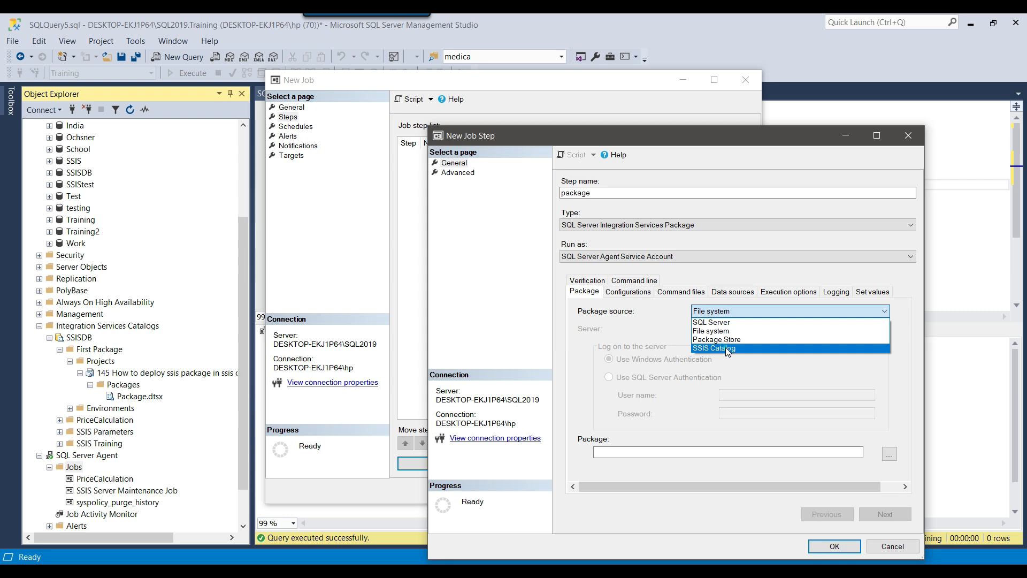
left_click(725, 347)
left_click(717, 318)
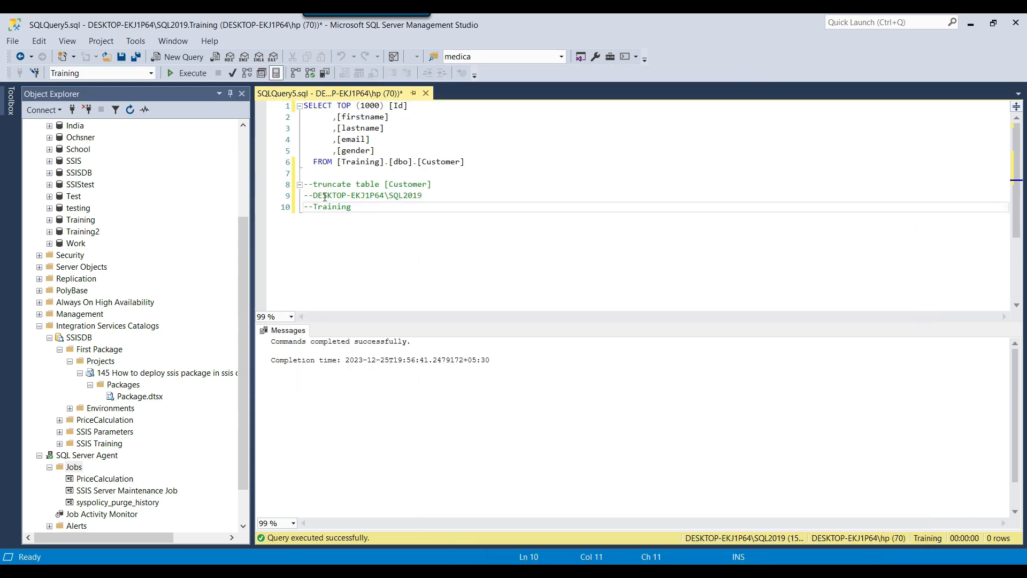
left_click_drag(314, 196, 423, 195)
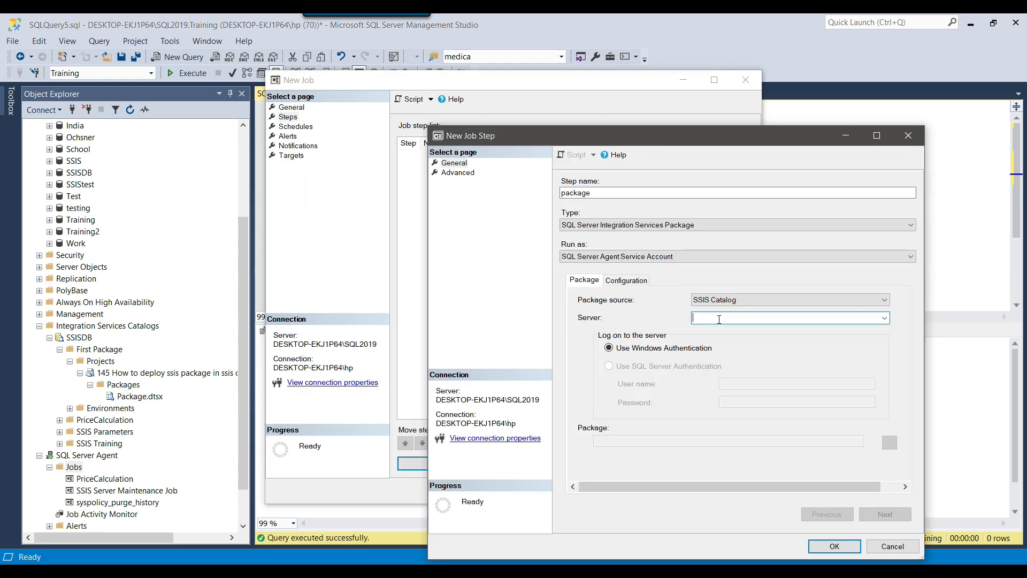
type("DESKTOP-EKJ1P64\\SQL2019")
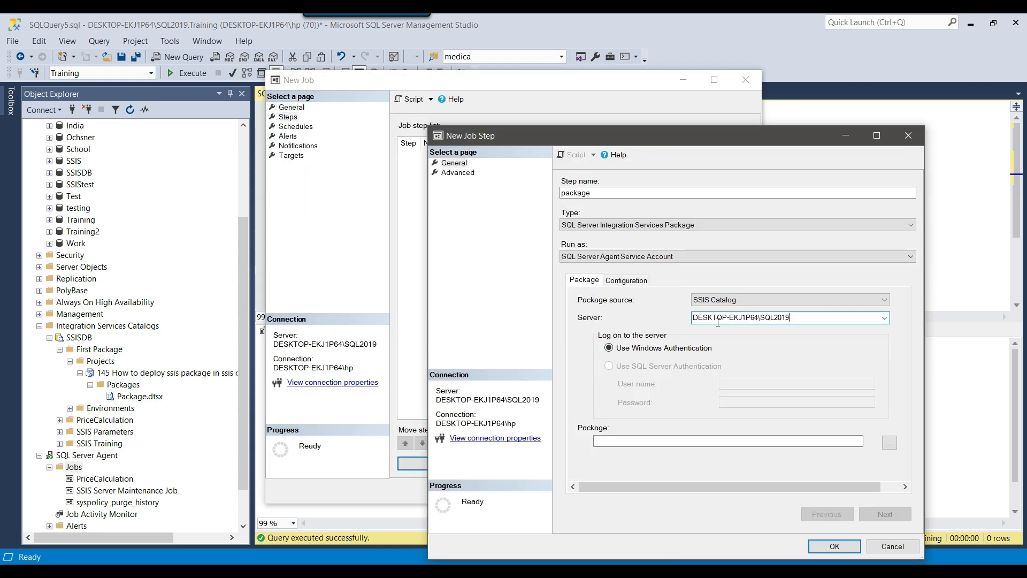
left_click(889, 442)
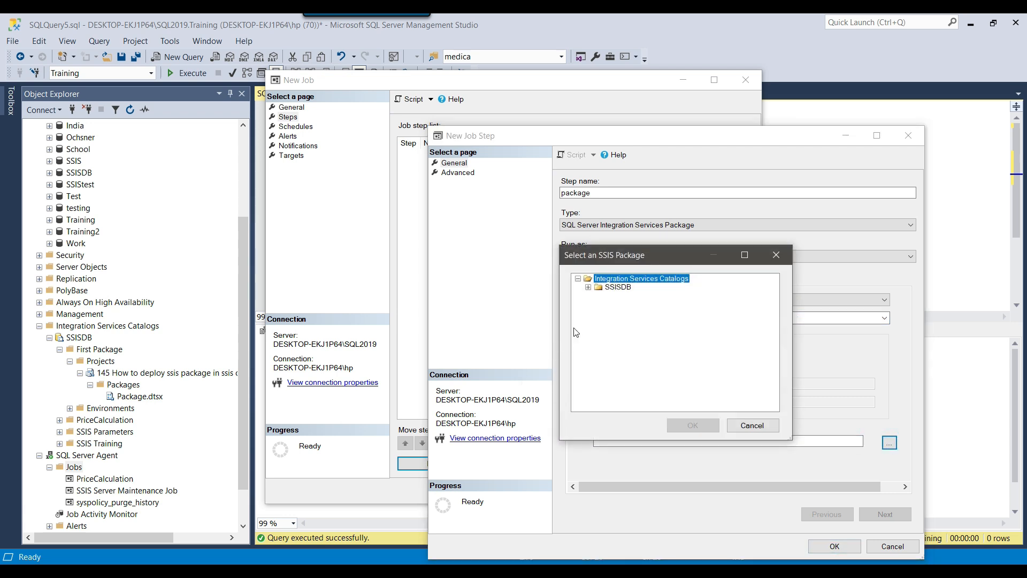
left_click(588, 288)
left_click(598, 296)
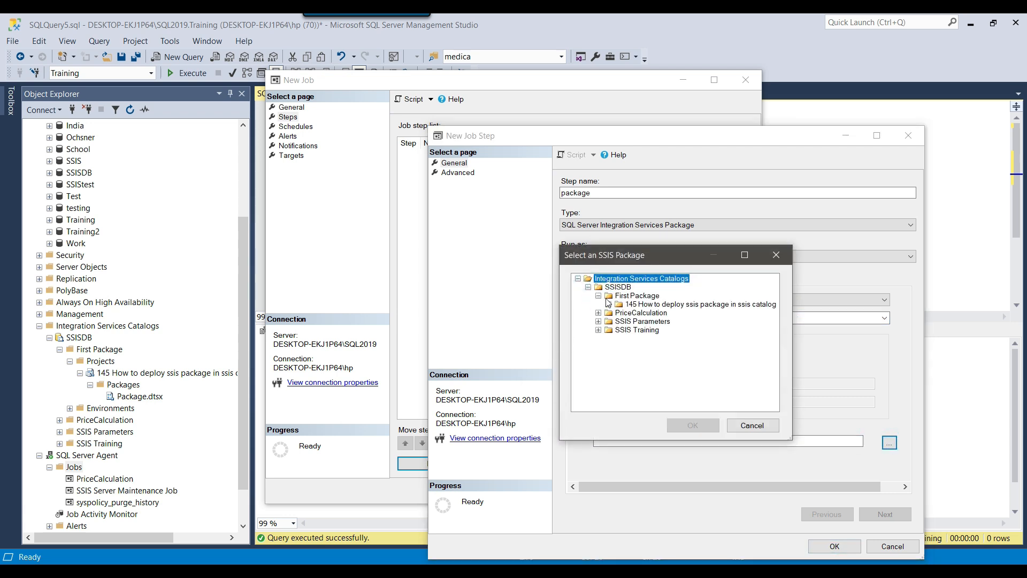
left_click(608, 304)
left_click(650, 313)
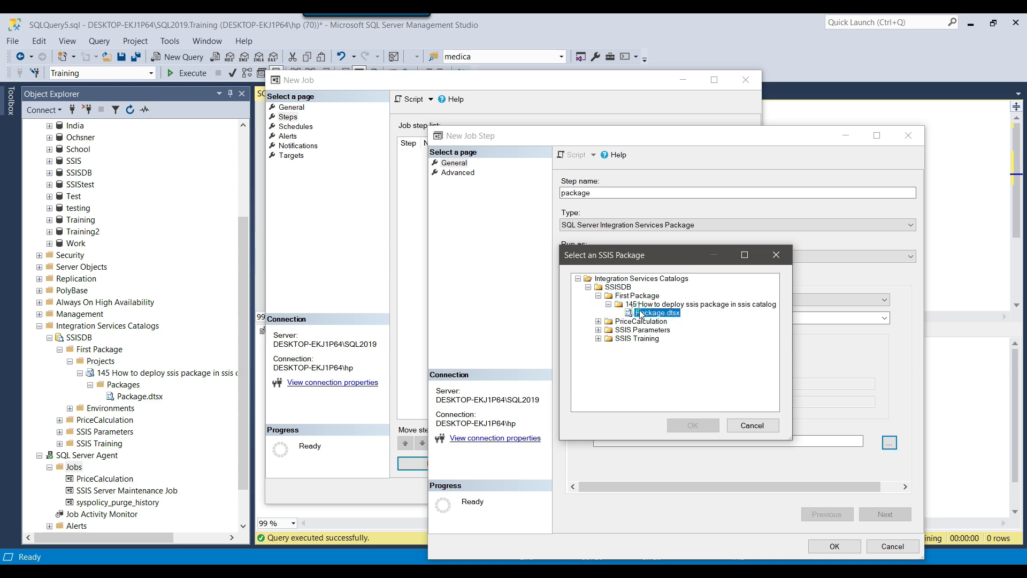
left_click(692, 425)
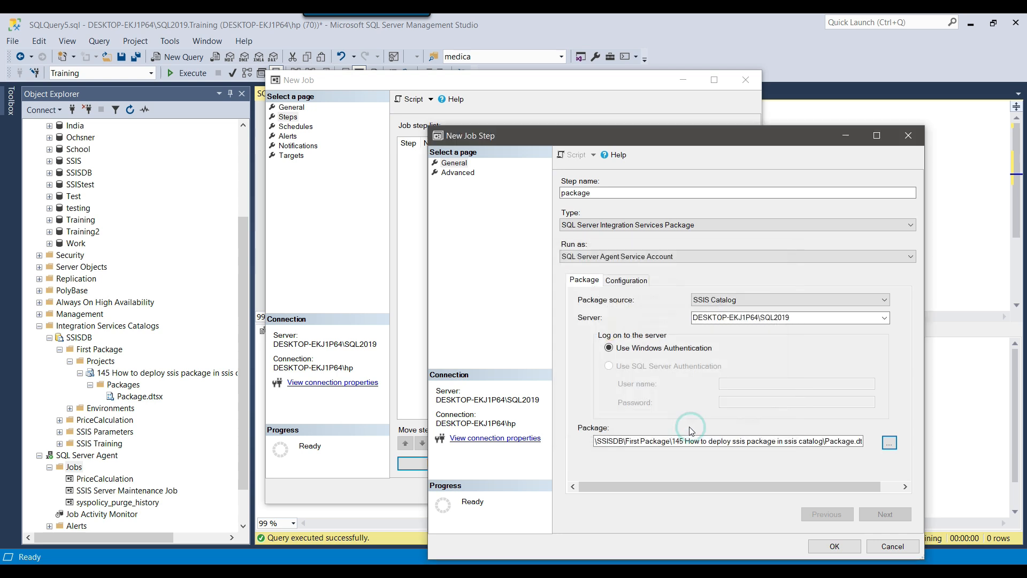
left_click(835, 546)
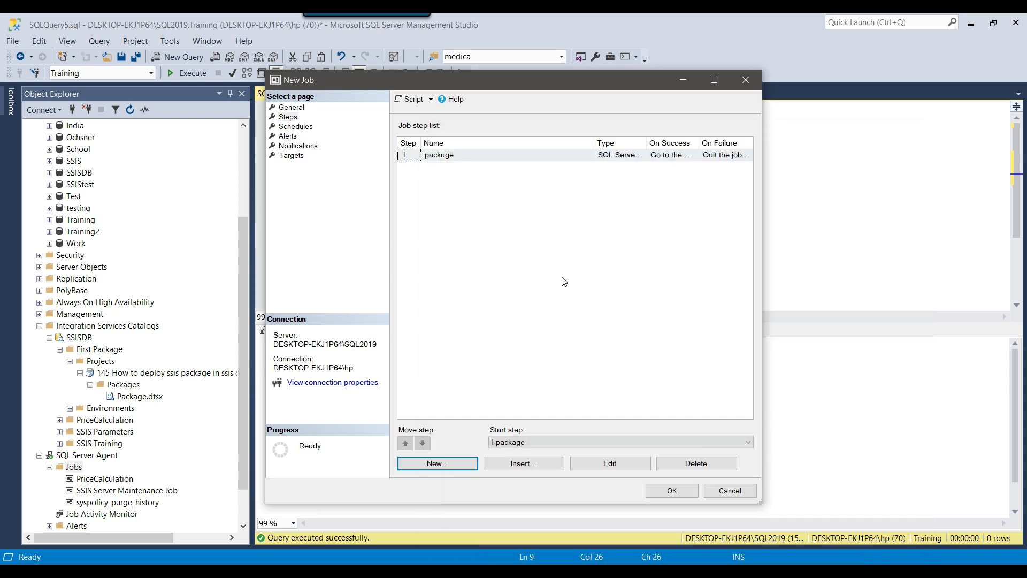
Add a 'daily basis' schedule running daily at 10:00 AM and save first sql job
left_click_drag(359, 74, 386, 77)
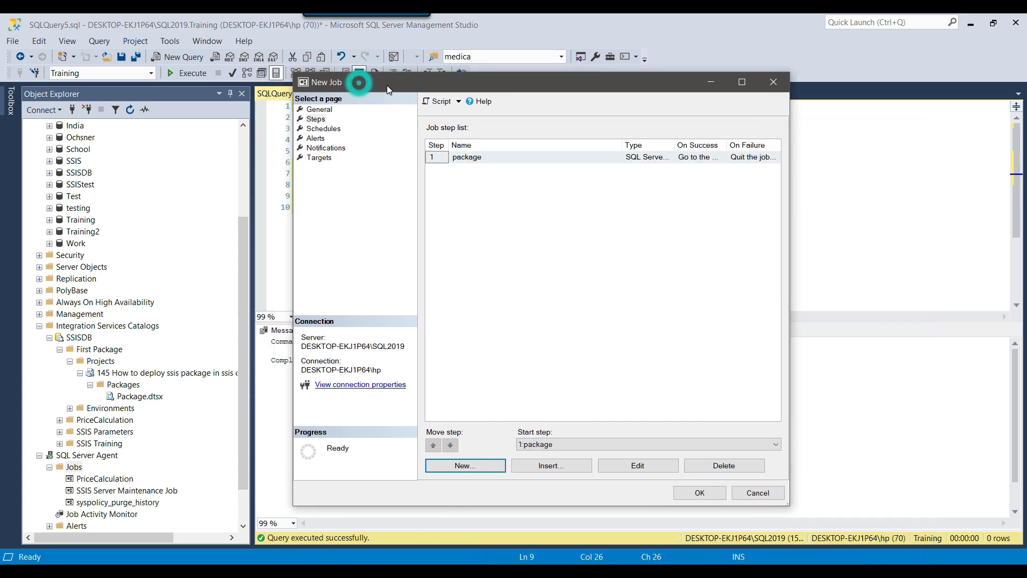
left_click(323, 128)
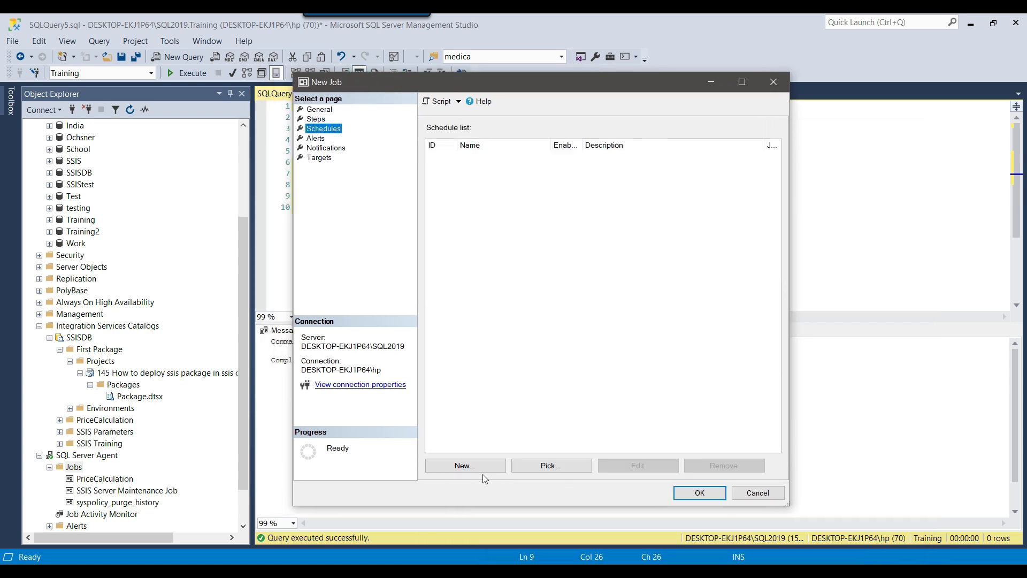
left_click(467, 465)
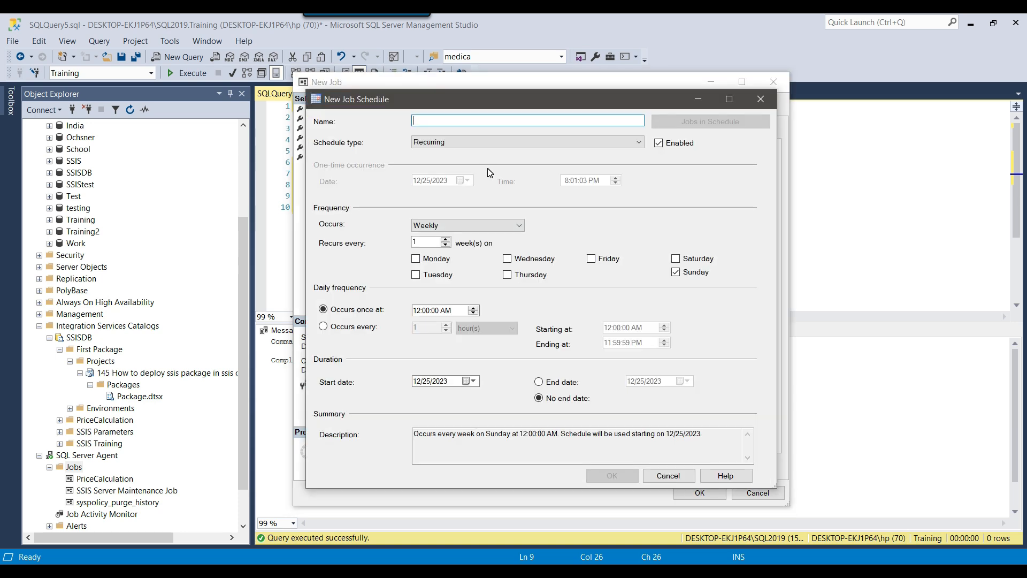
type("daily basis")
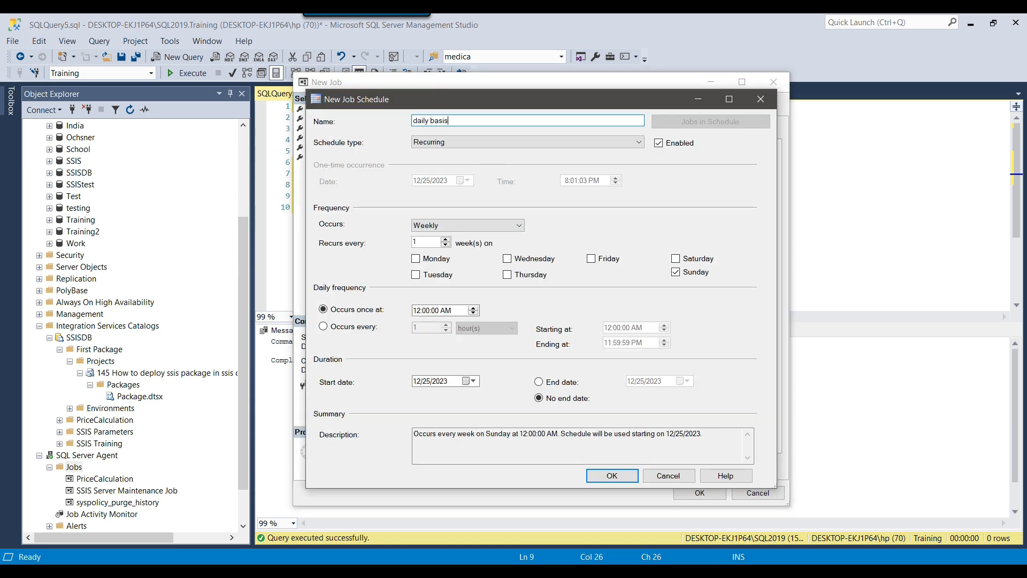
left_click(470, 225)
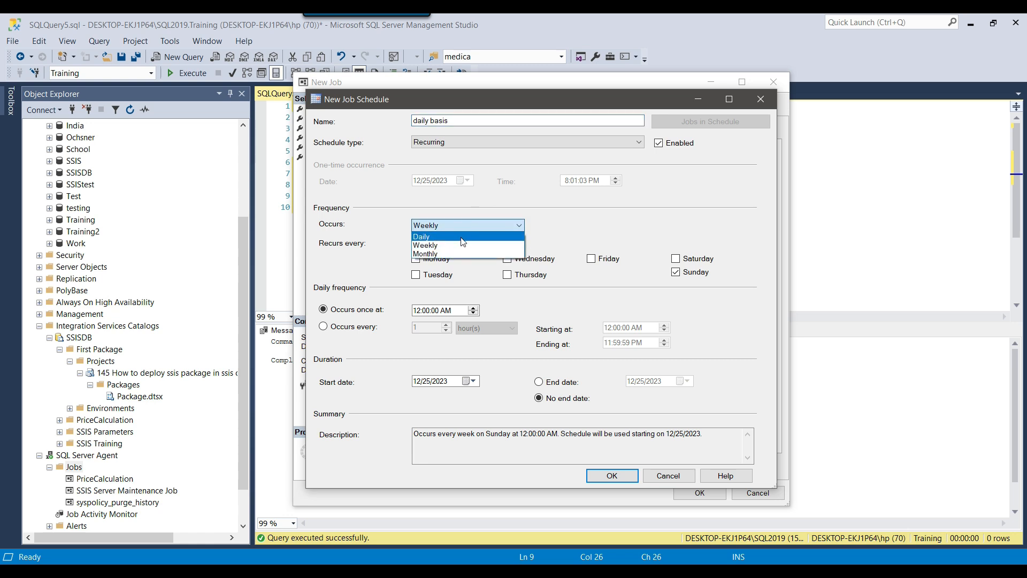
left_click(460, 237)
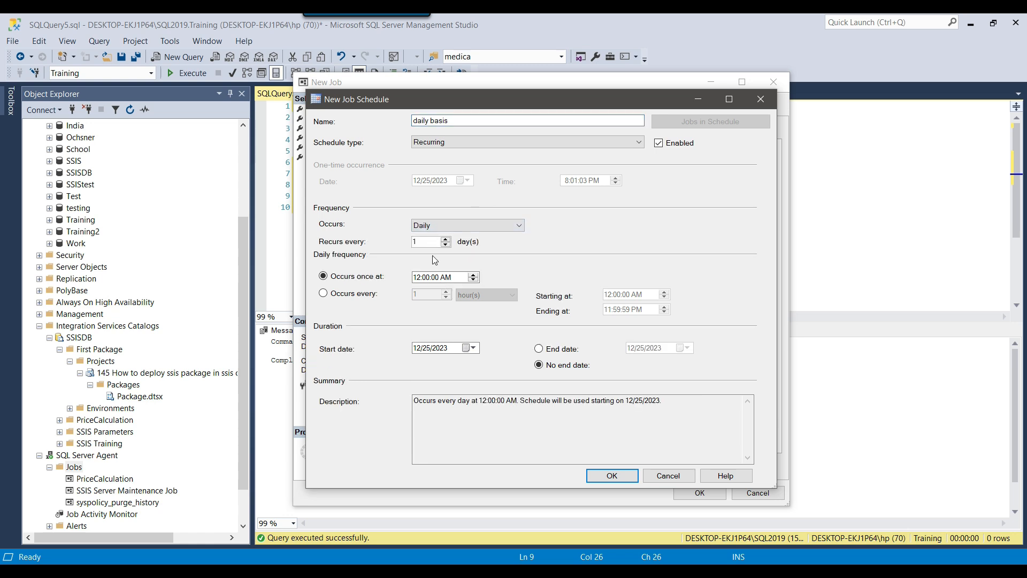
left_click(420, 277)
key("Right")
left_click(621, 483)
left_click(699, 492)
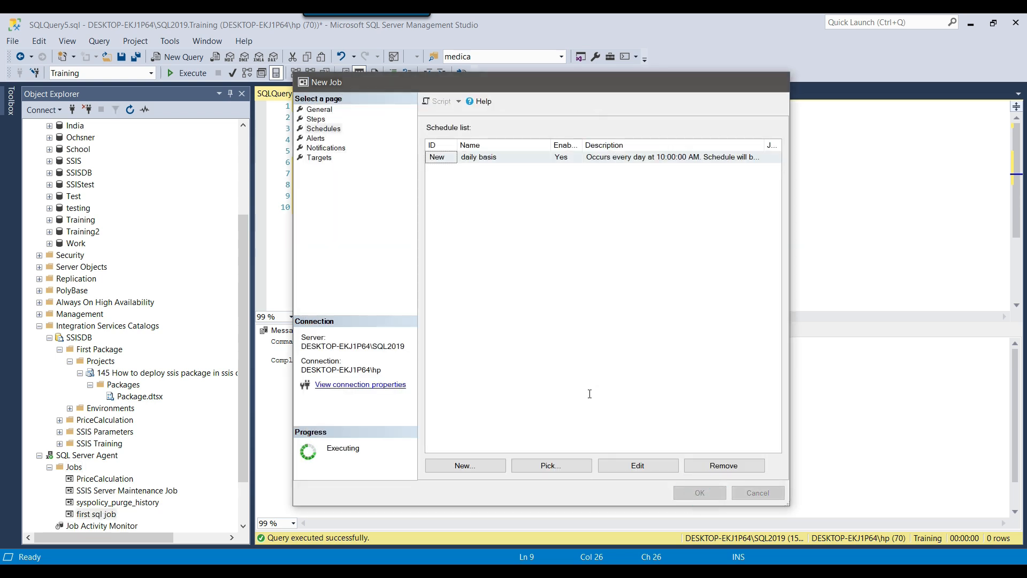
scroll(133, 479, "down", 1)
Run the Customer SELECT to show it is empty, then start first sql job and close after Success
left_click(488, 175)
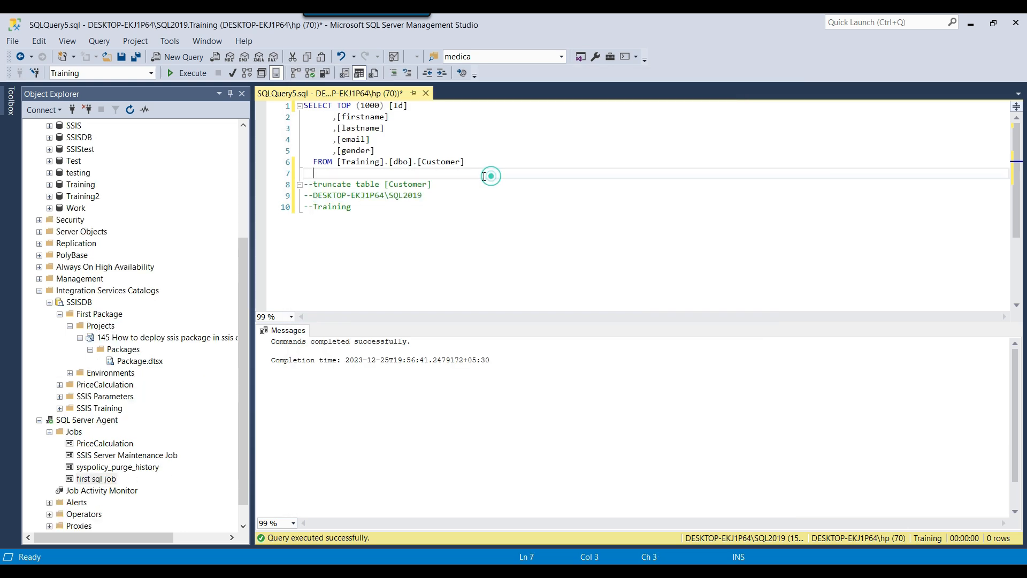
left_click(198, 74)
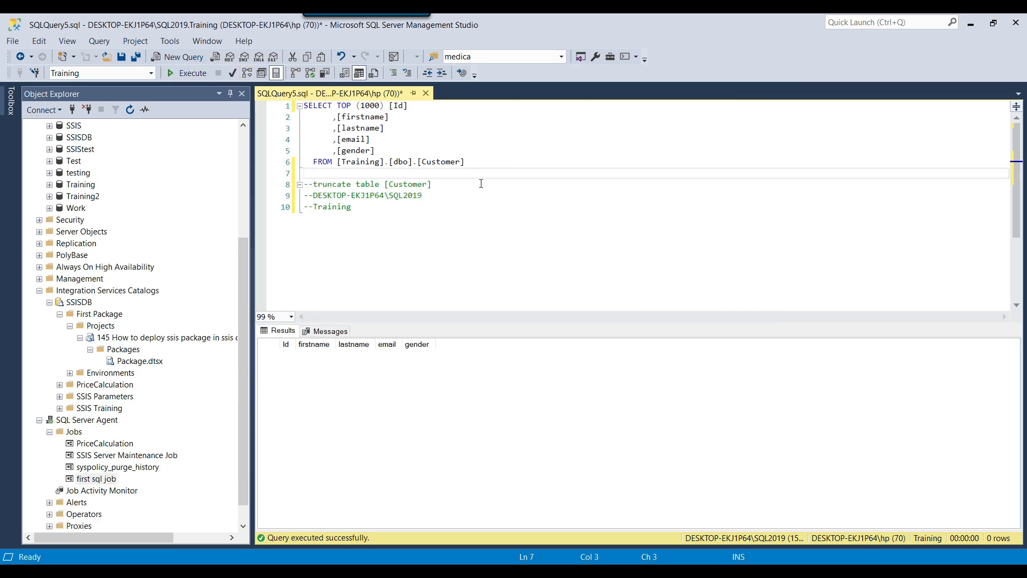
left_click(94, 479)
right_click(94, 478)
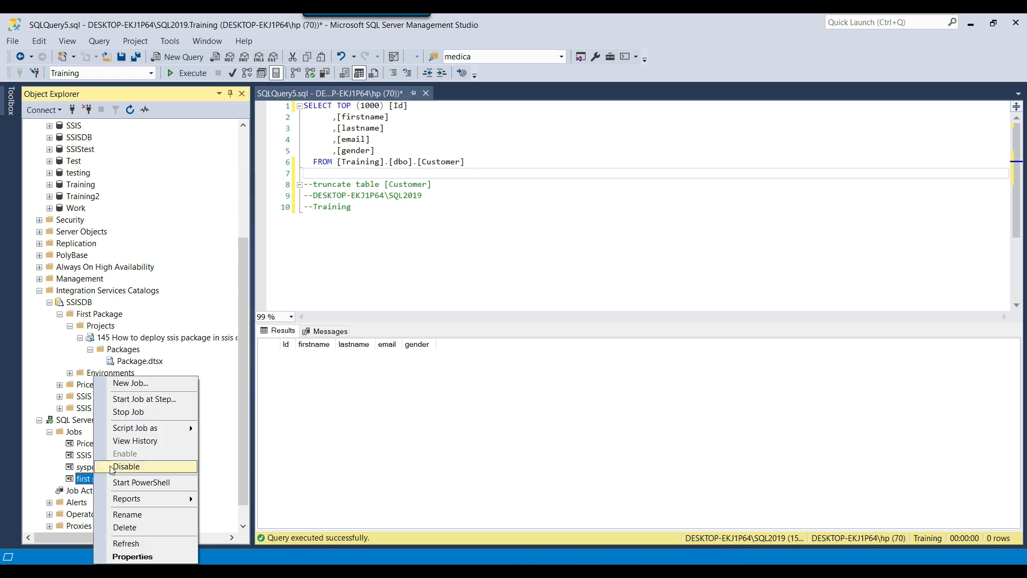
left_click(157, 399)
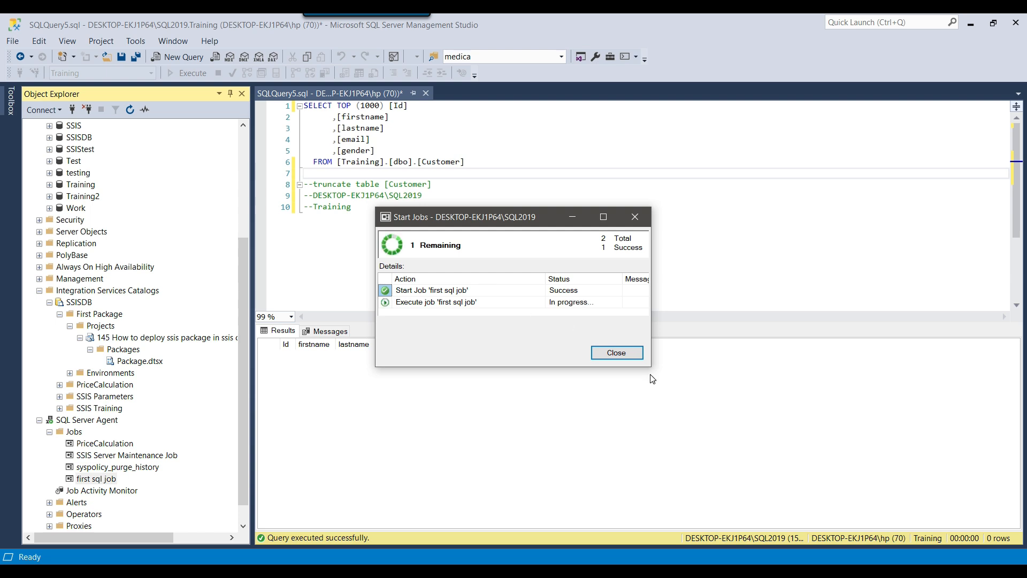
left_click_drag(650, 367, 751, 383)
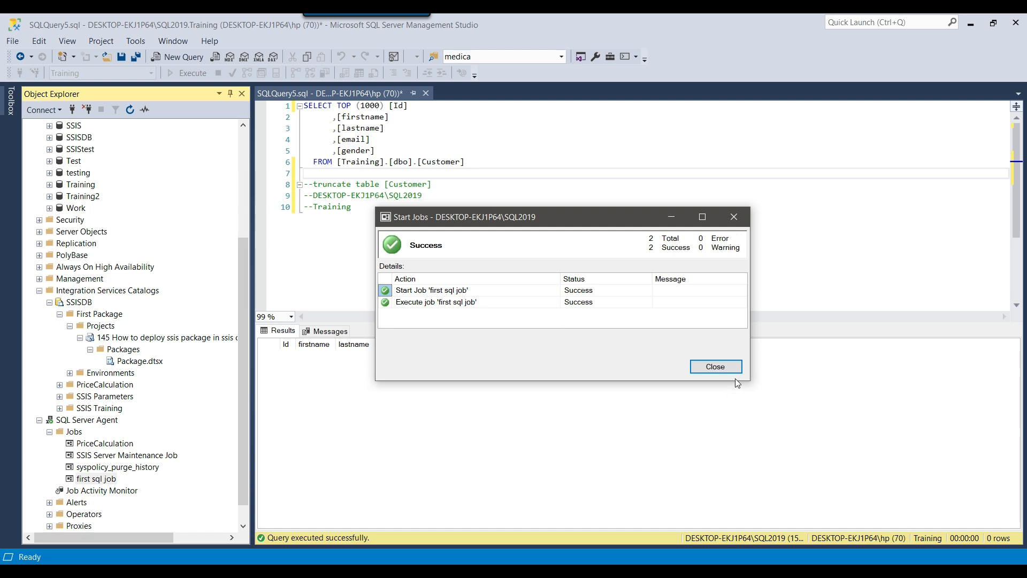
left_click(715, 367)
left_click(407, 258)
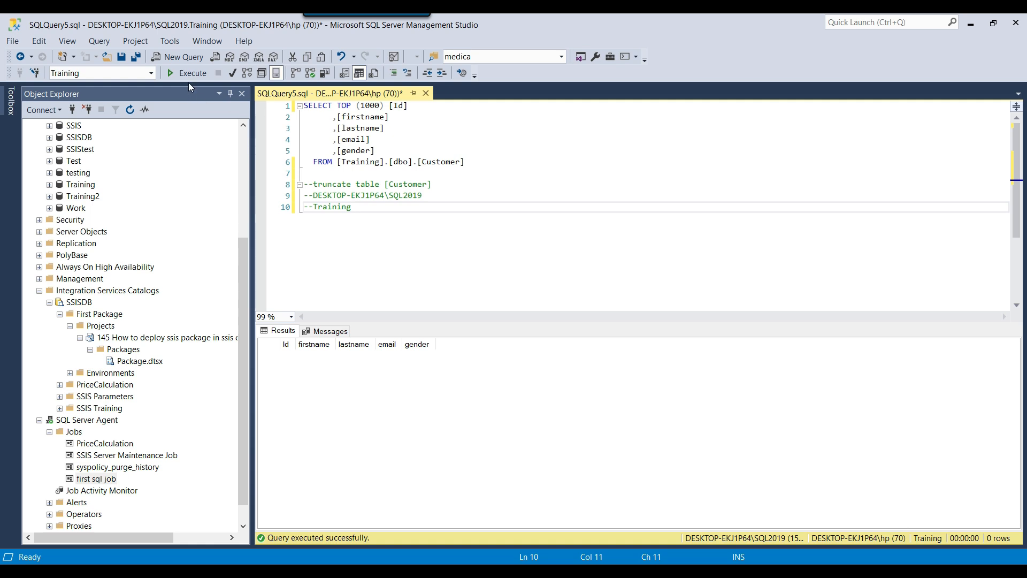
Rerun the Customer query to show 999 rows, then review first sql job's successful run in View History
left_click(190, 75)
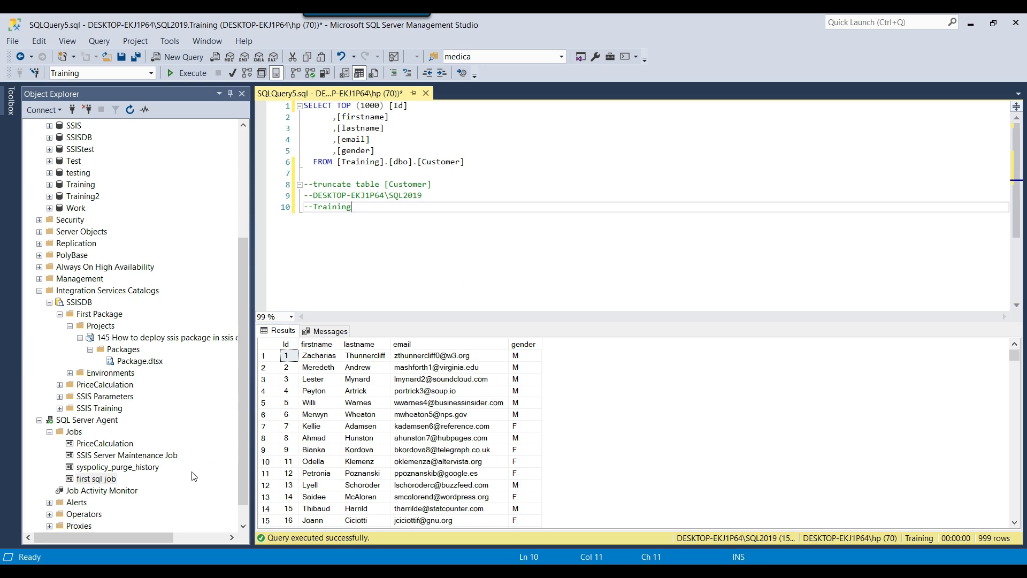
right_click(105, 487)
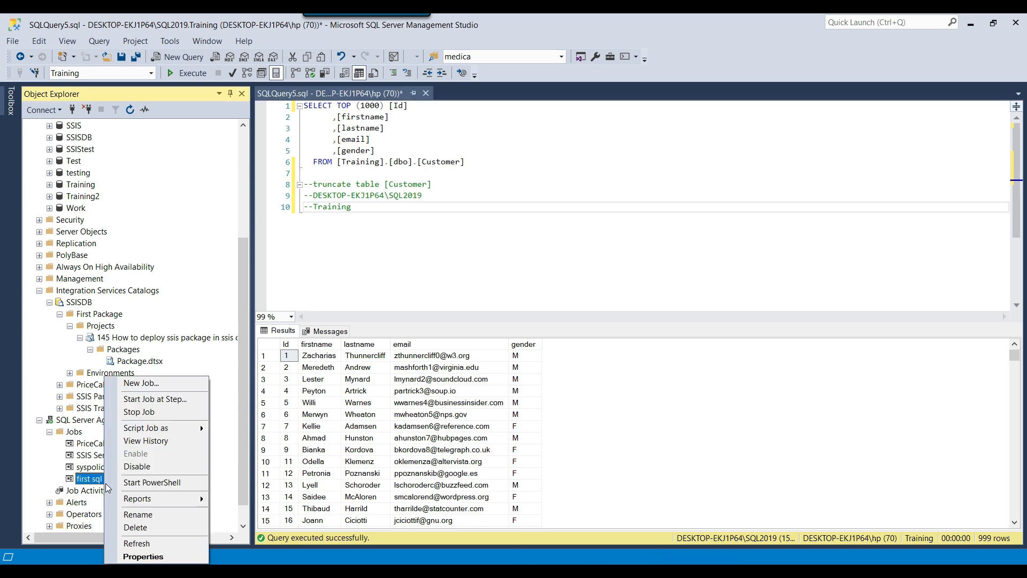
left_click(142, 442)
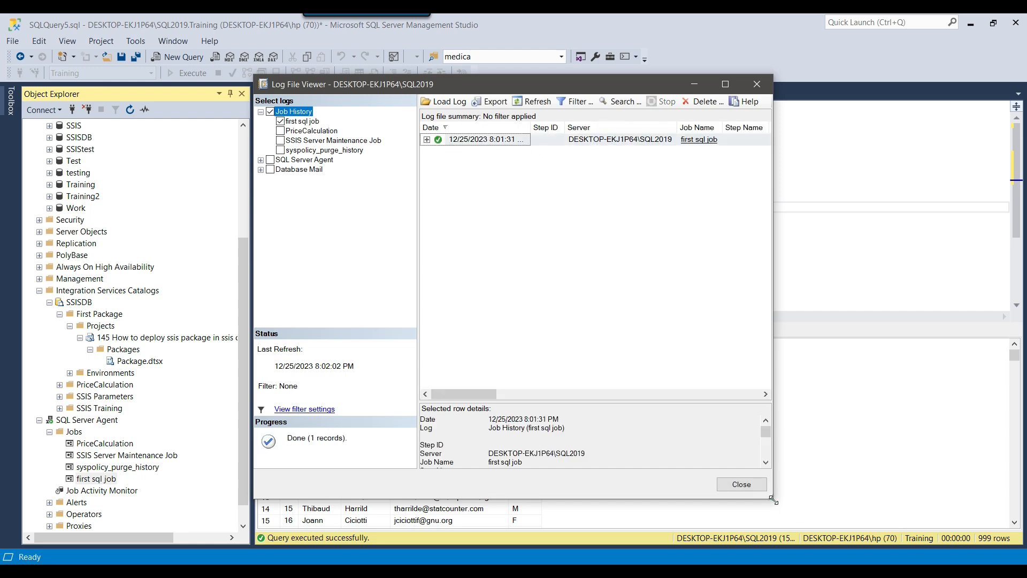
left_click_drag(772, 498, 821, 501)
left_click(789, 488)
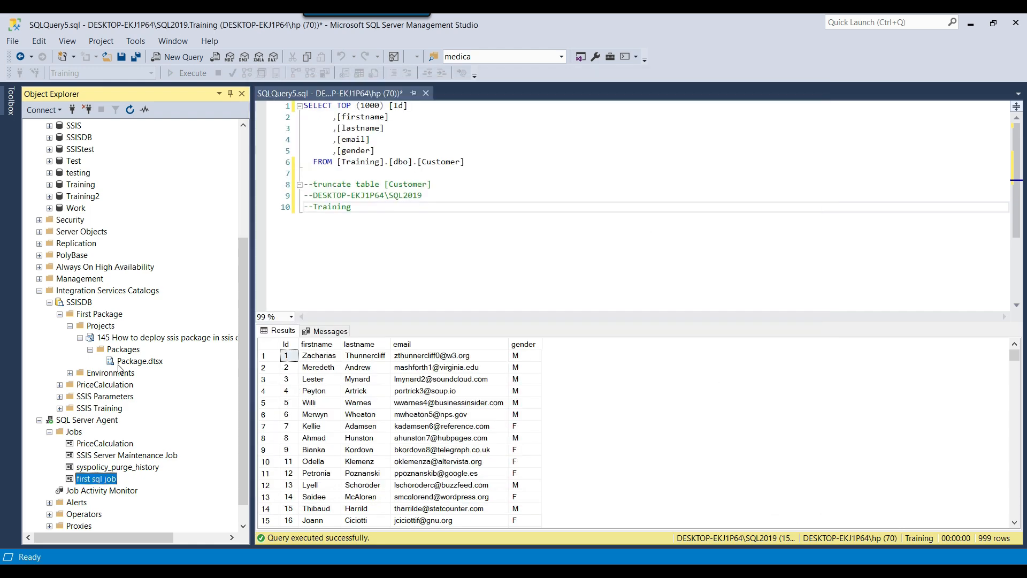
Open the deployed project's All Executions report and review the successful run's messages
right_click(142, 340)
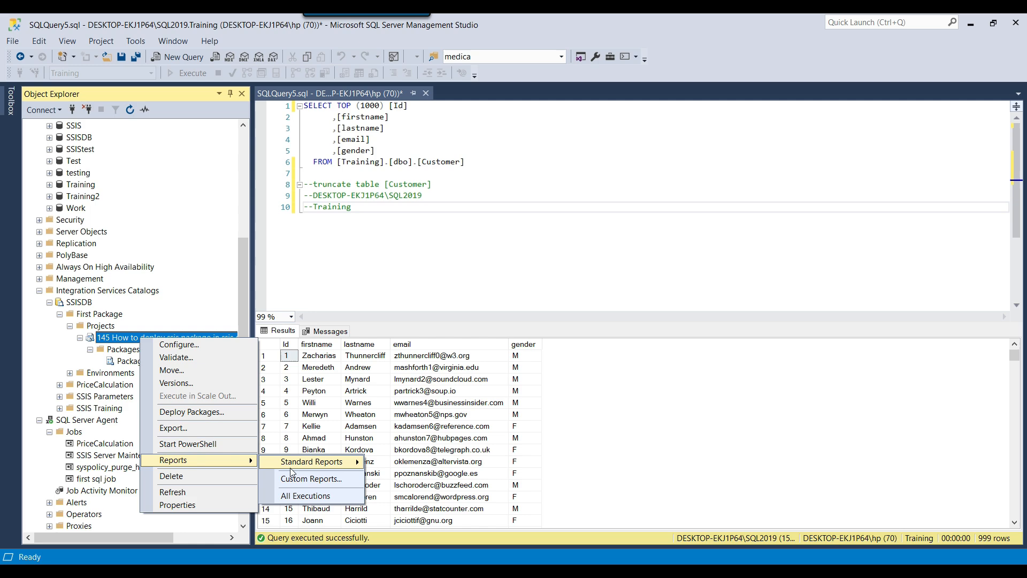
left_click(306, 496)
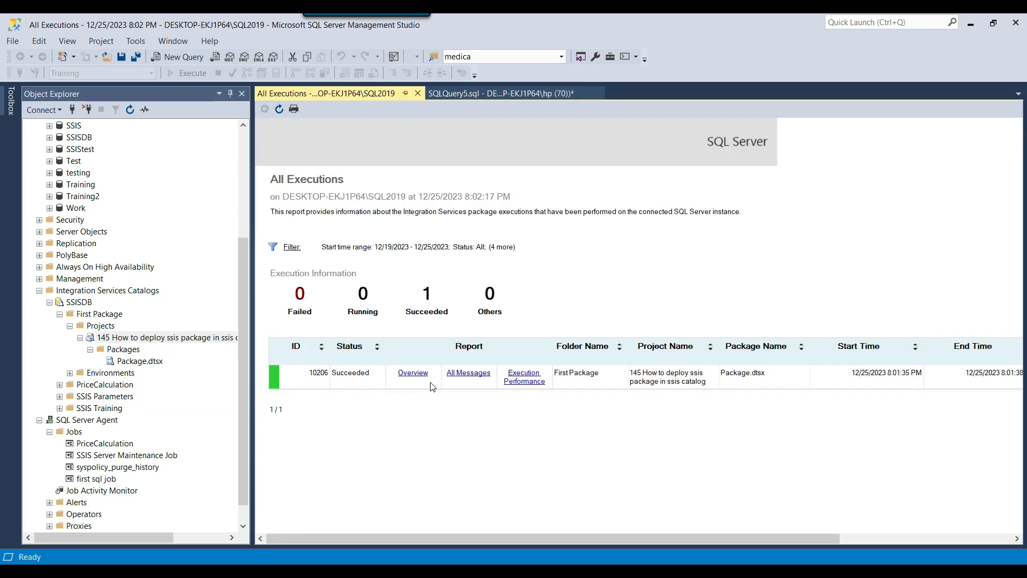
left_click(484, 372)
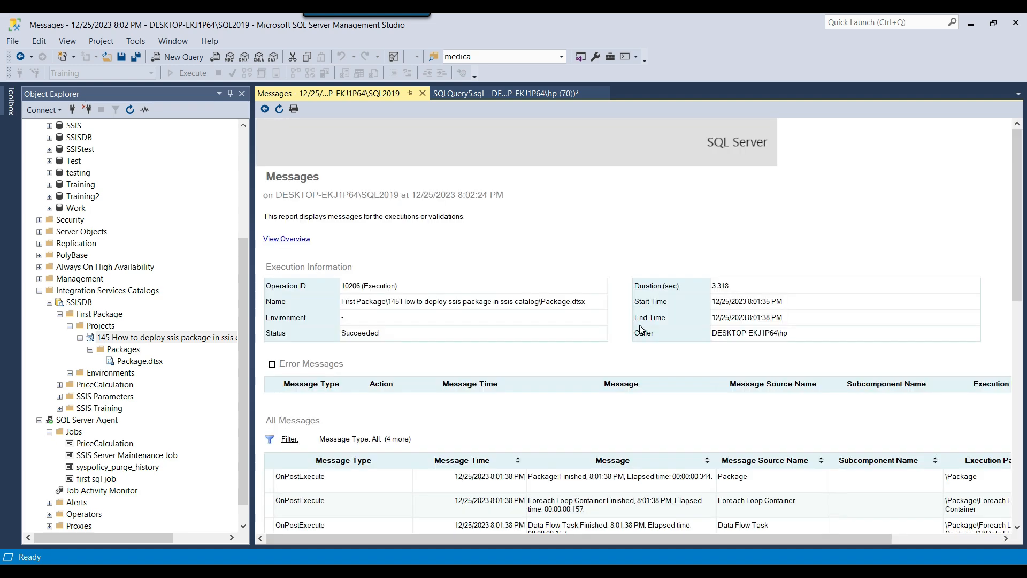
scroll(641, 330, "down", 3)
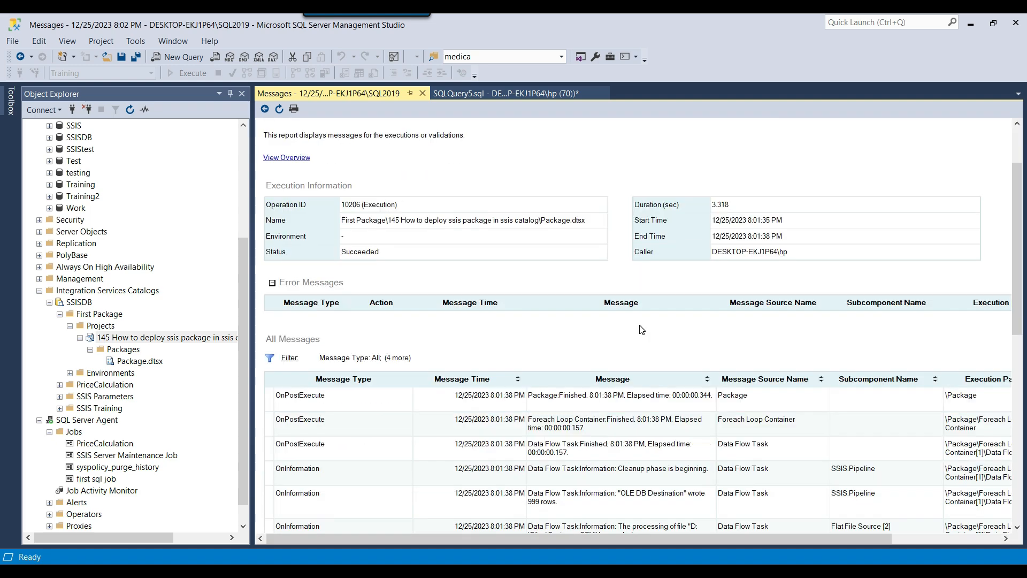
scroll(641, 329, "down", 8)
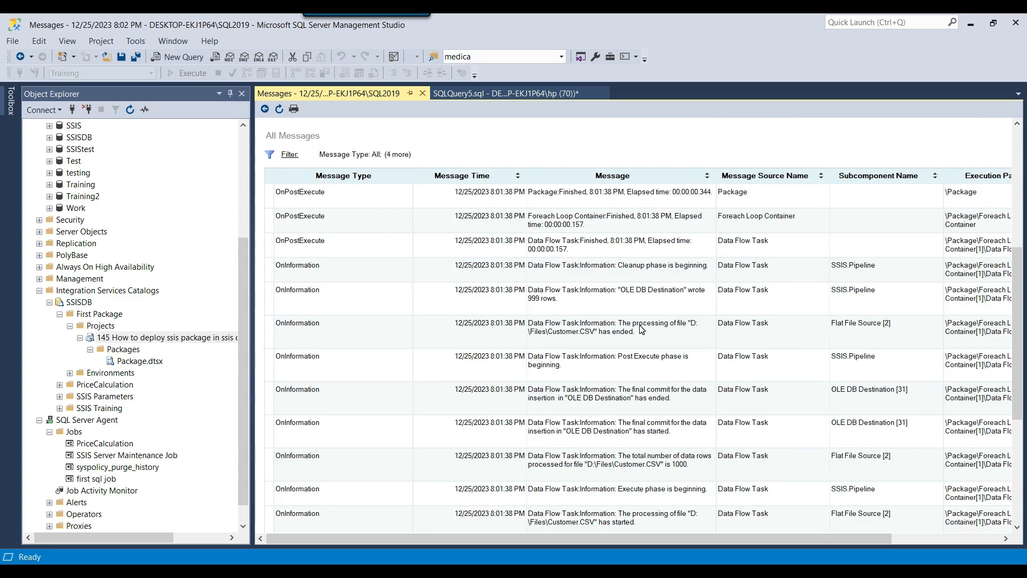
scroll(641, 330, "down", 7)
scroll(608, 359, "up", 11)
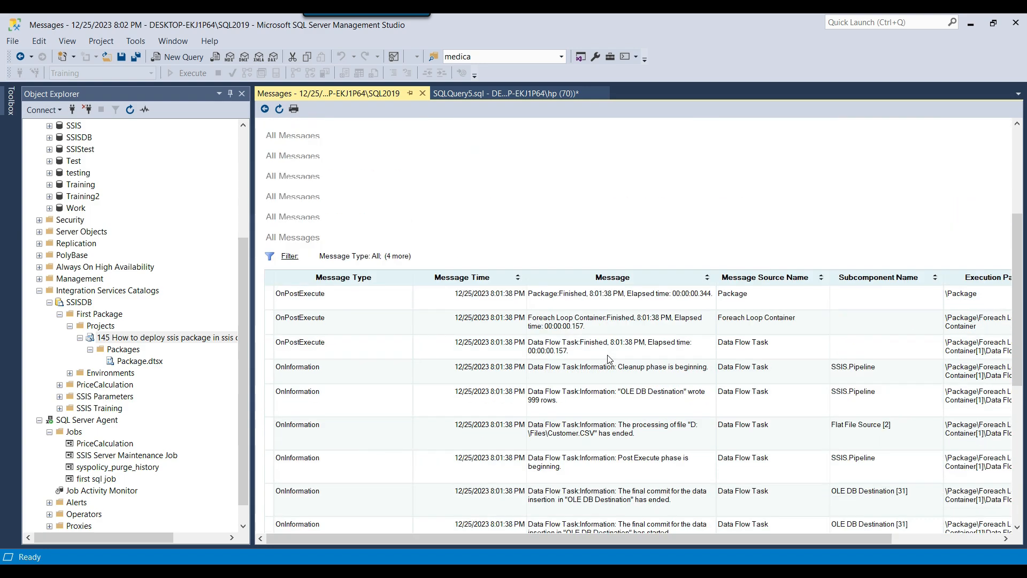
scroll(608, 358, "up", 5)
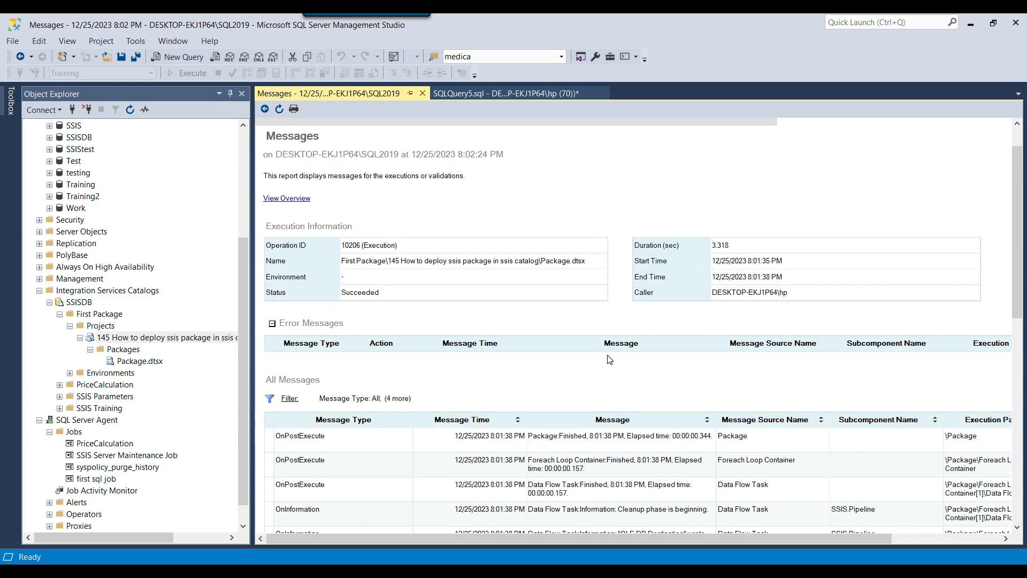
left_click(423, 94)
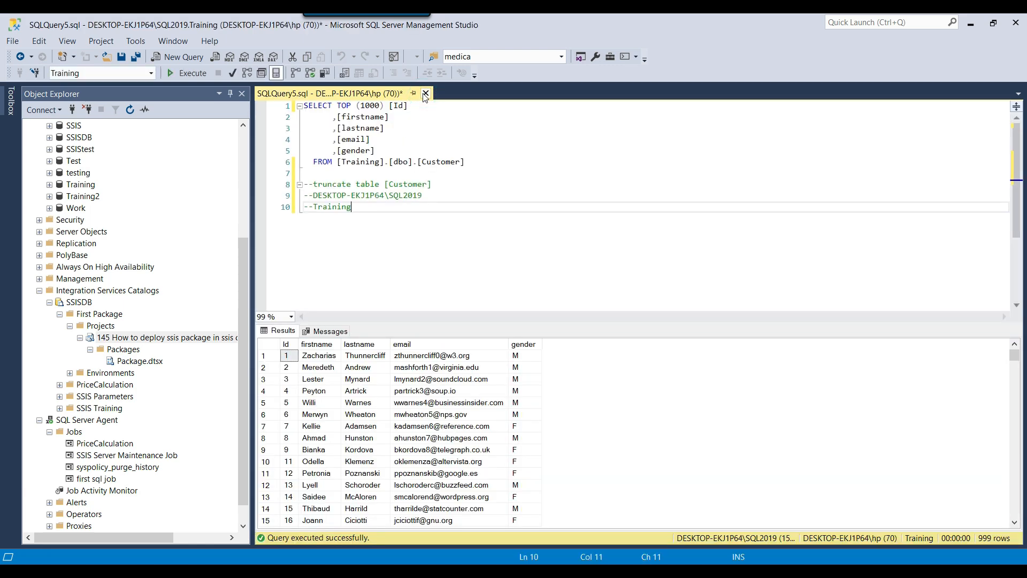
Reopen the All Executions report showing Package.dtsx's 3.318-second run, then close it
right_click(145, 339)
mouse_move(194, 458)
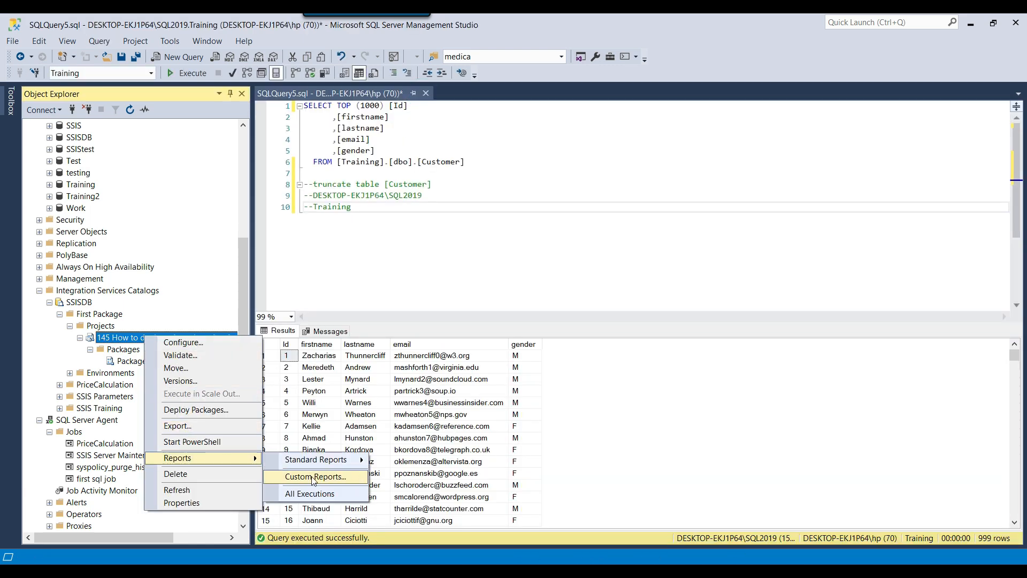
left_click(306, 493)
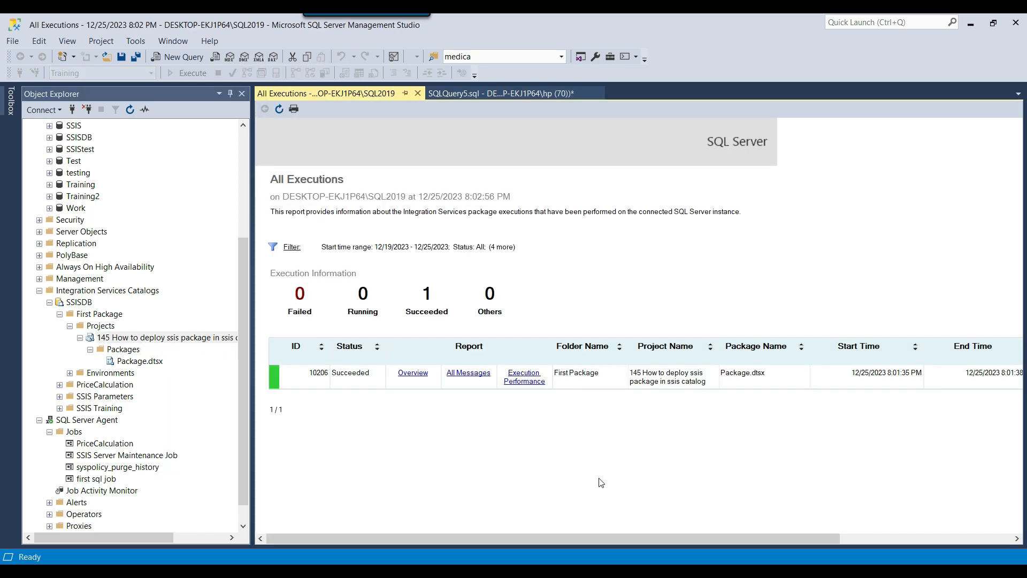
left_click_drag(780, 544, 813, 542)
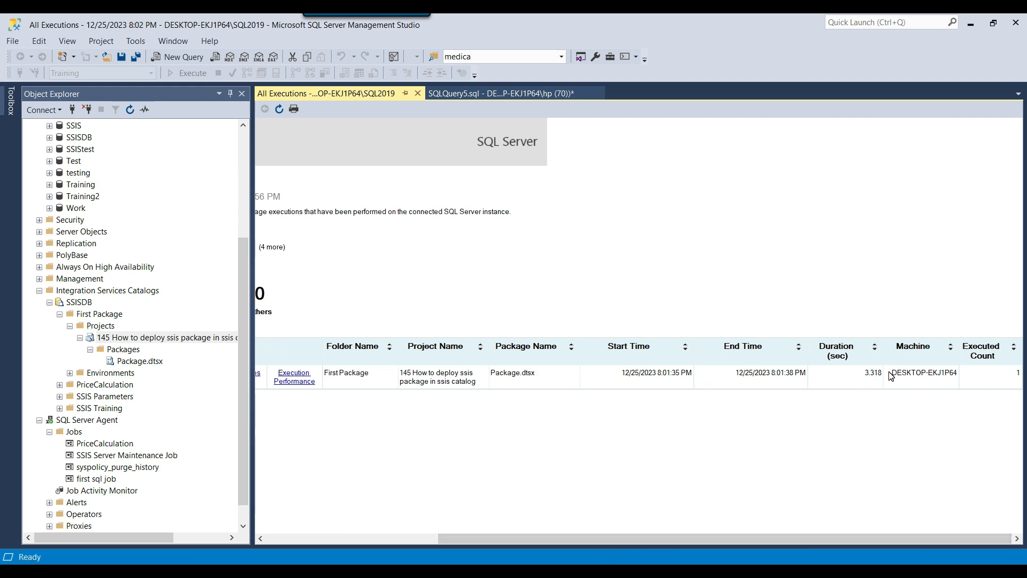
left_click(418, 93)
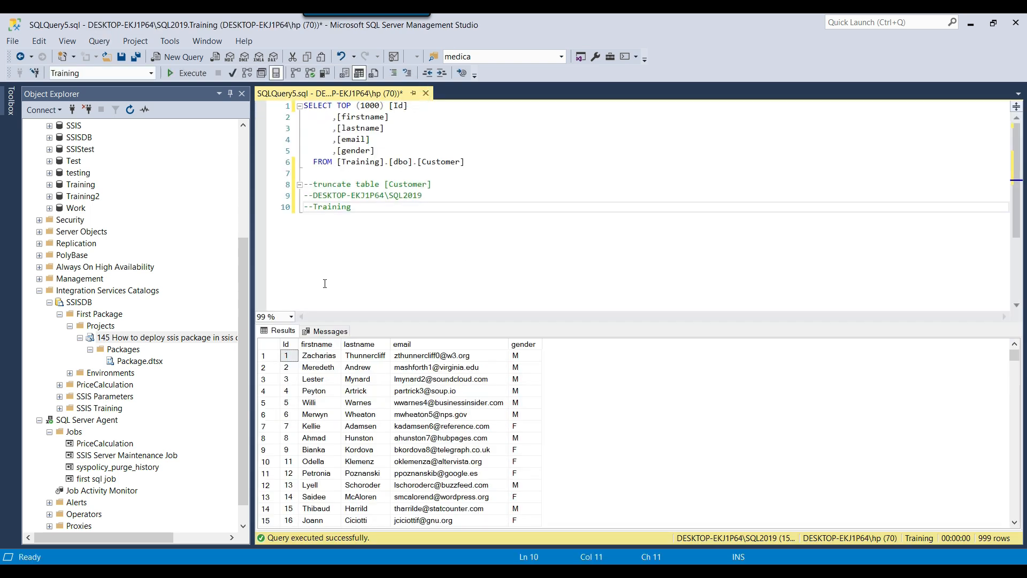
scroll(122, 354, "down", 1)
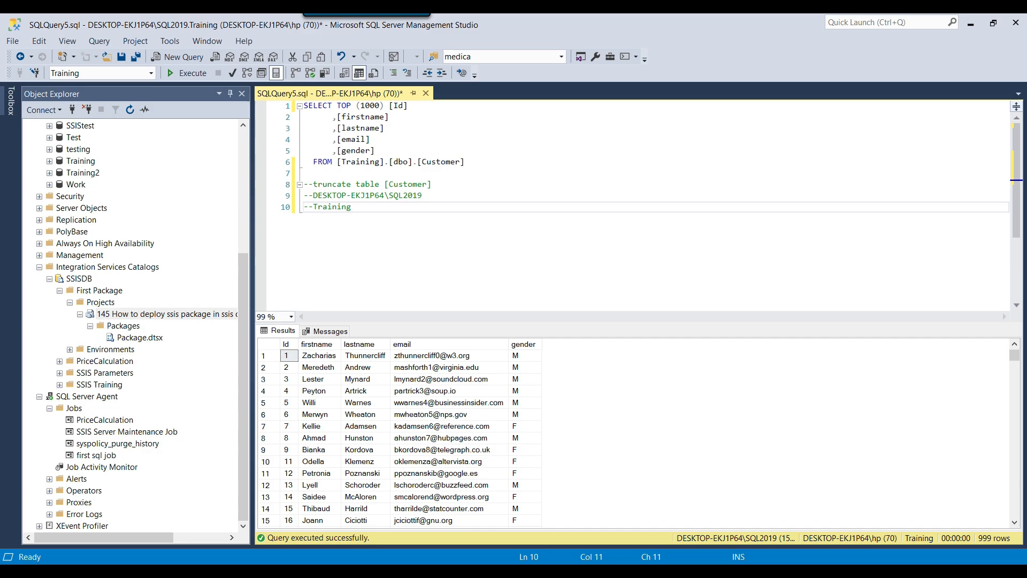
left_click(600, 572)
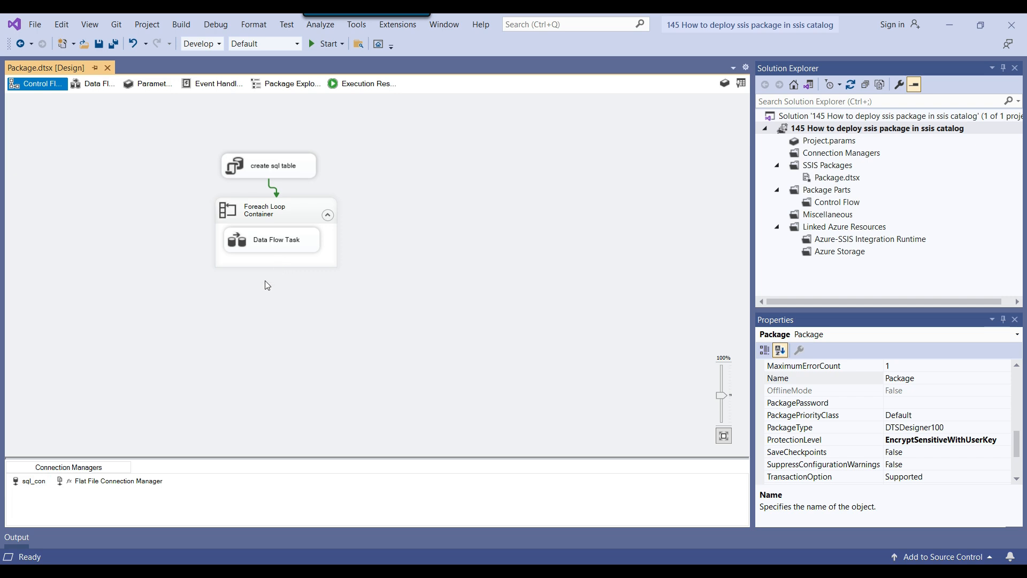
Inspect the sql_con connection's server name and Training database, closing without changes
right_click(26, 485)
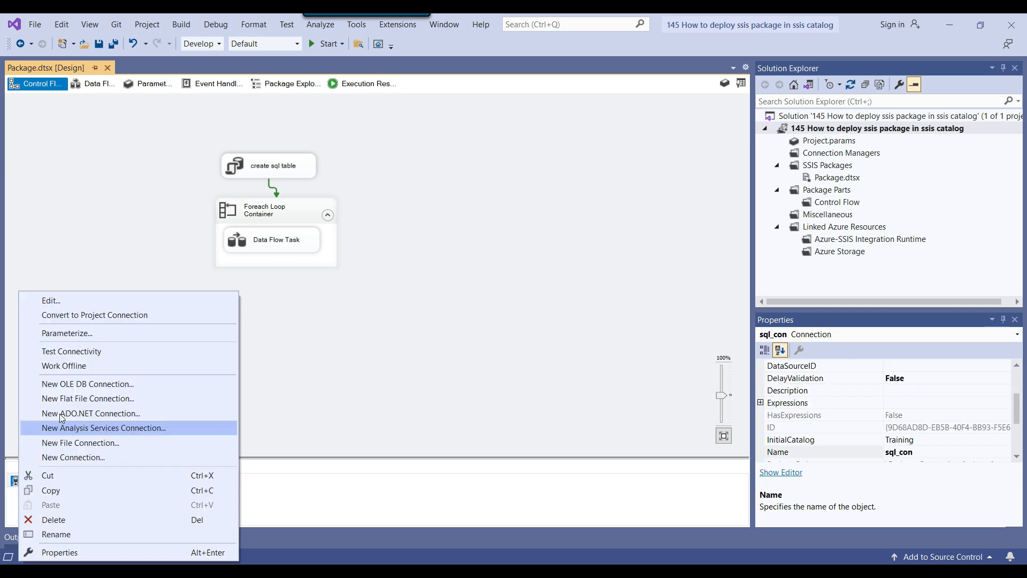
left_click(75, 302)
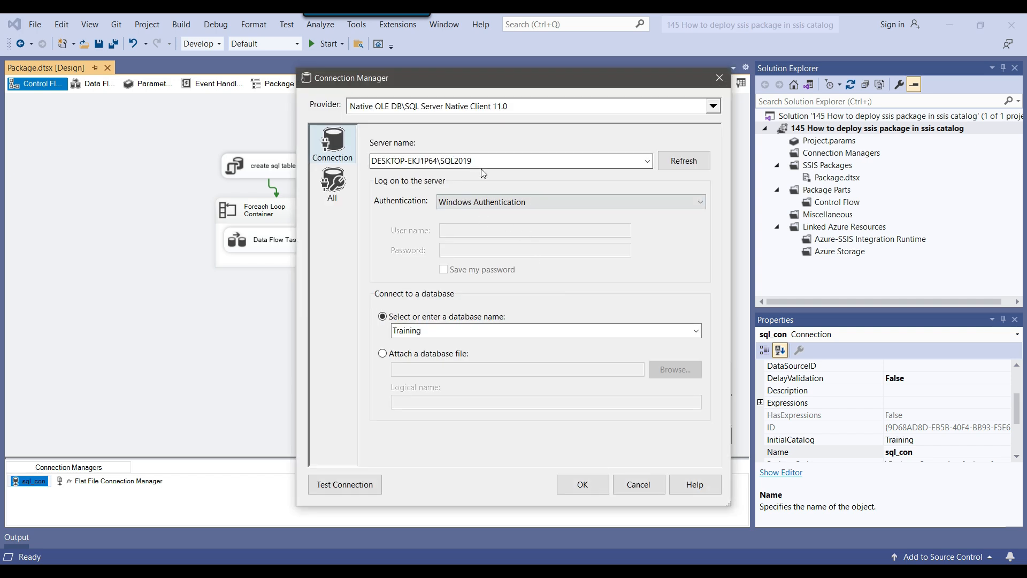
left_click(486, 160)
left_click(477, 332)
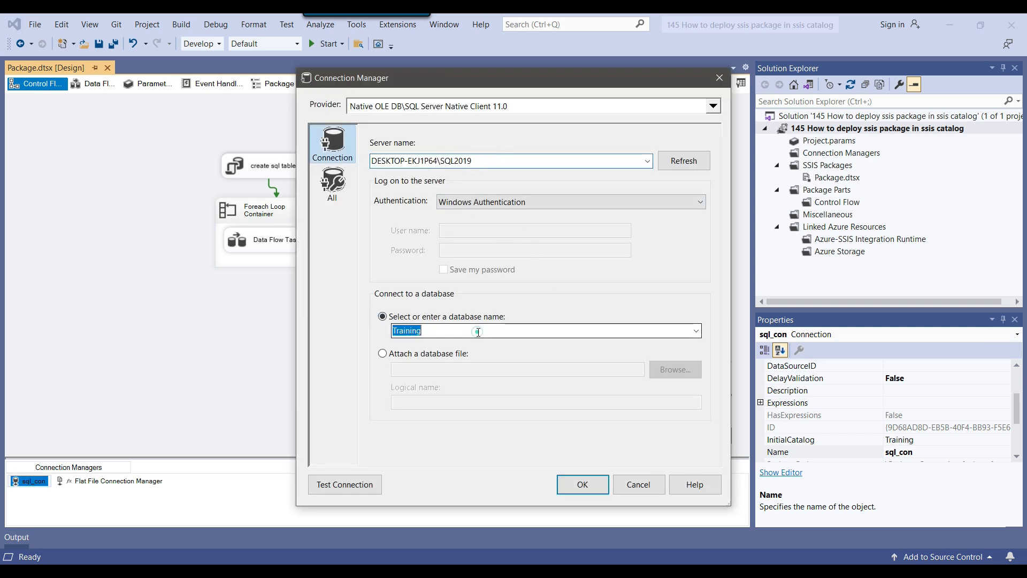
left_click_drag(461, 82, 636, 87)
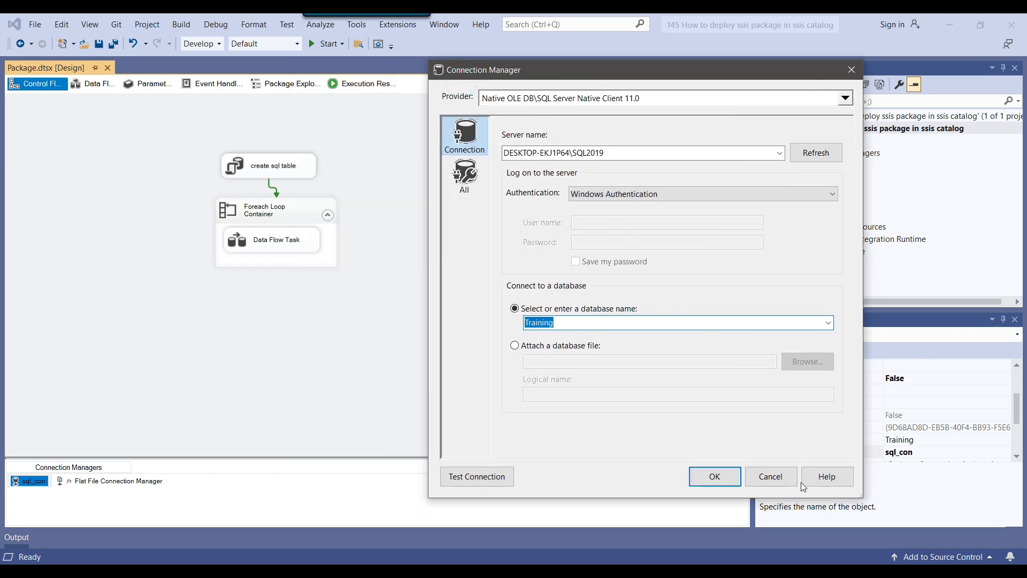
left_click(773, 484)
Look over the create sql table task's settings without changes, then return to Management Studio
double_click(236, 168)
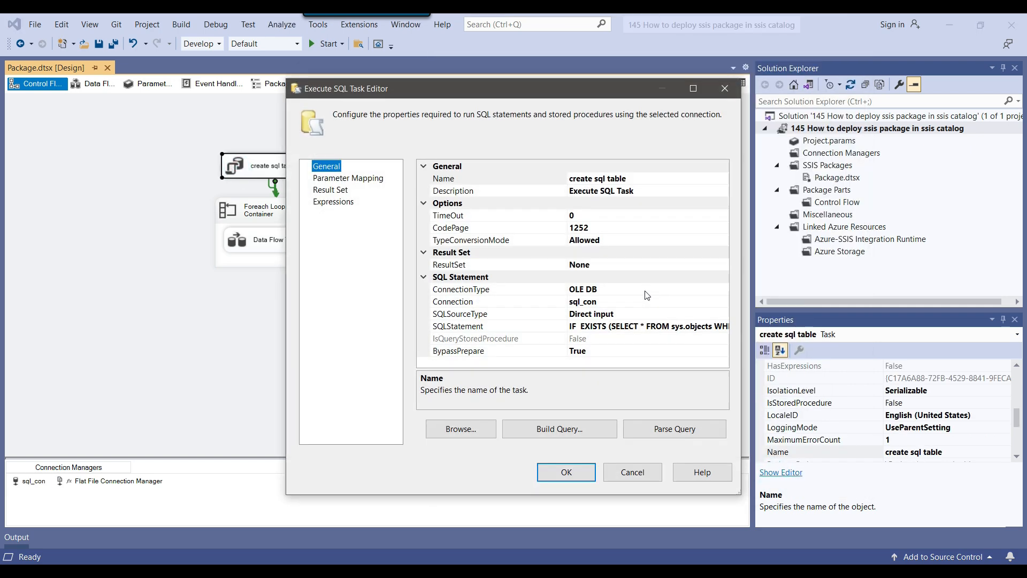
left_click(623, 470)
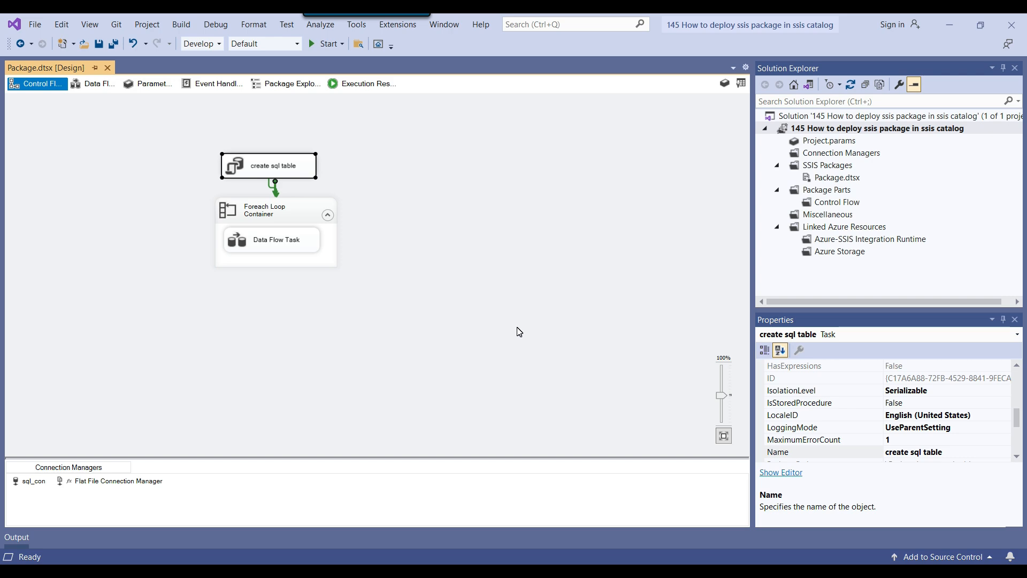
left_click(680, 572)
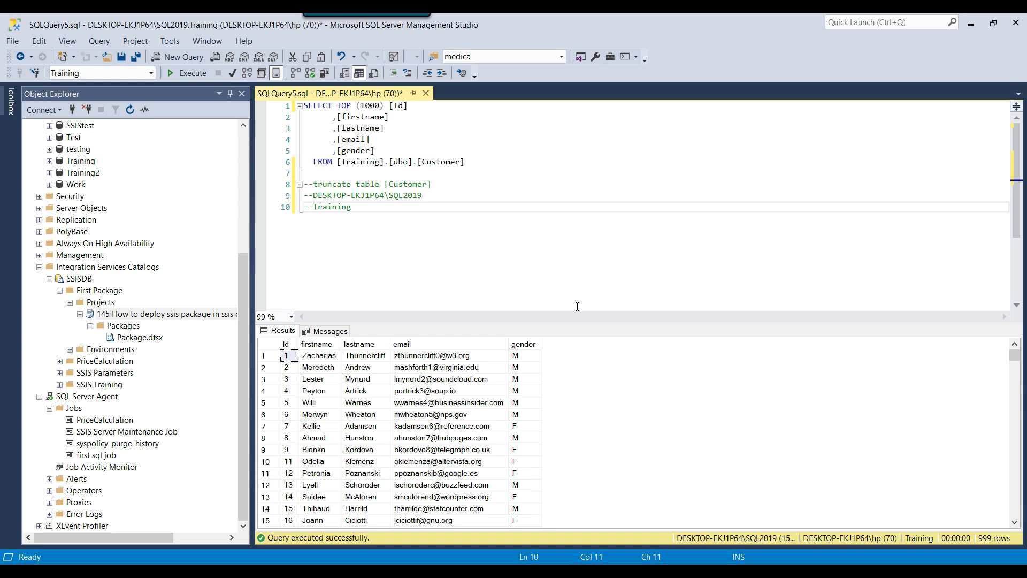
key("alt+Tab")
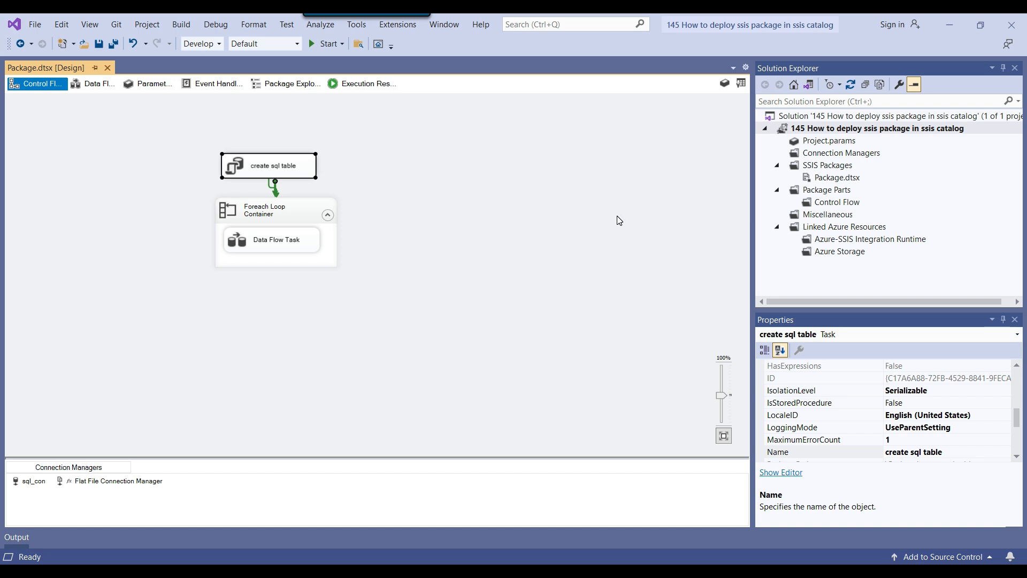
left_click(524, 570)
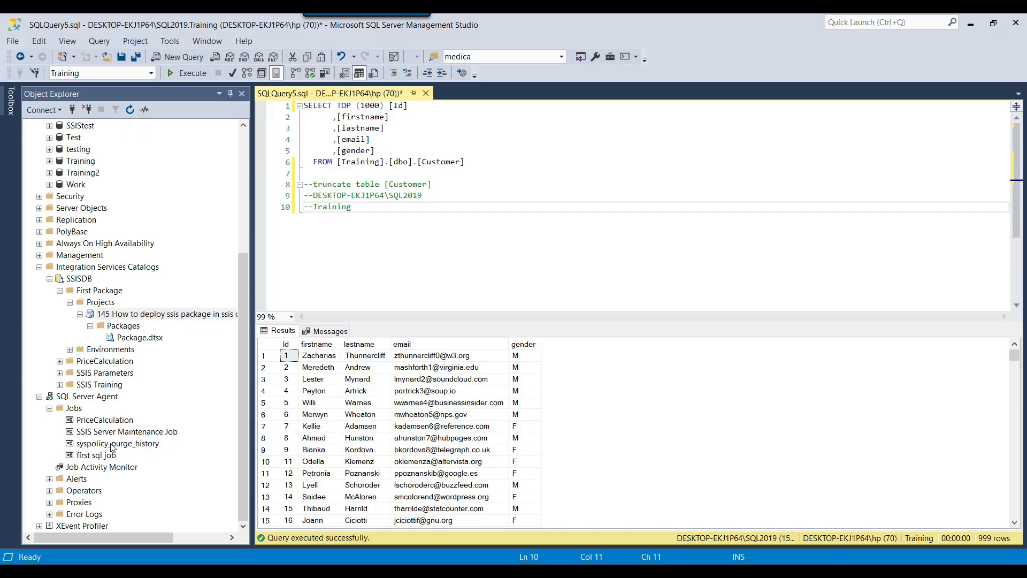
right_click(104, 455)
Open first sql job's package step and inspect its package path and target server name
left_click(143, 556)
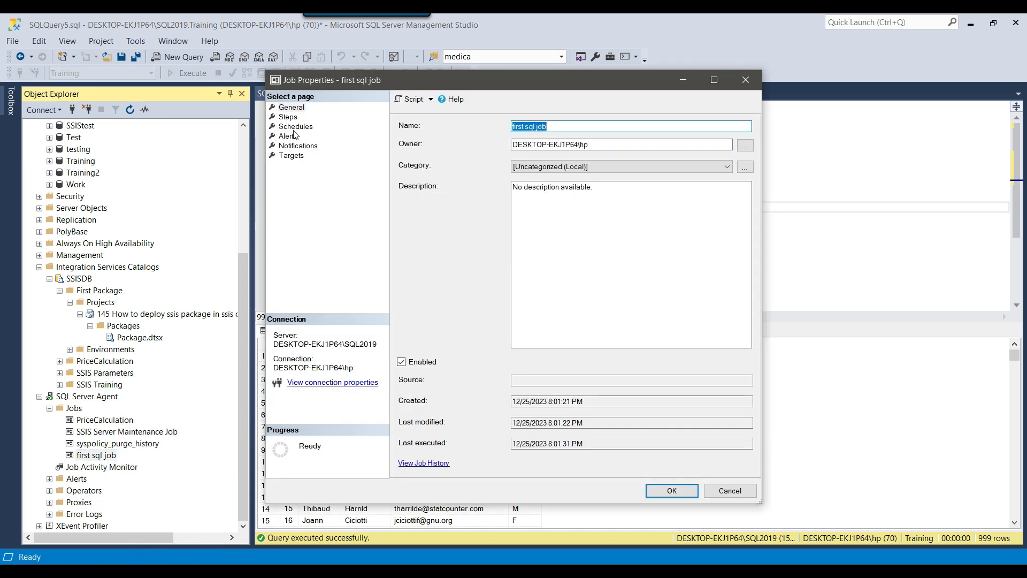
left_click(287, 117)
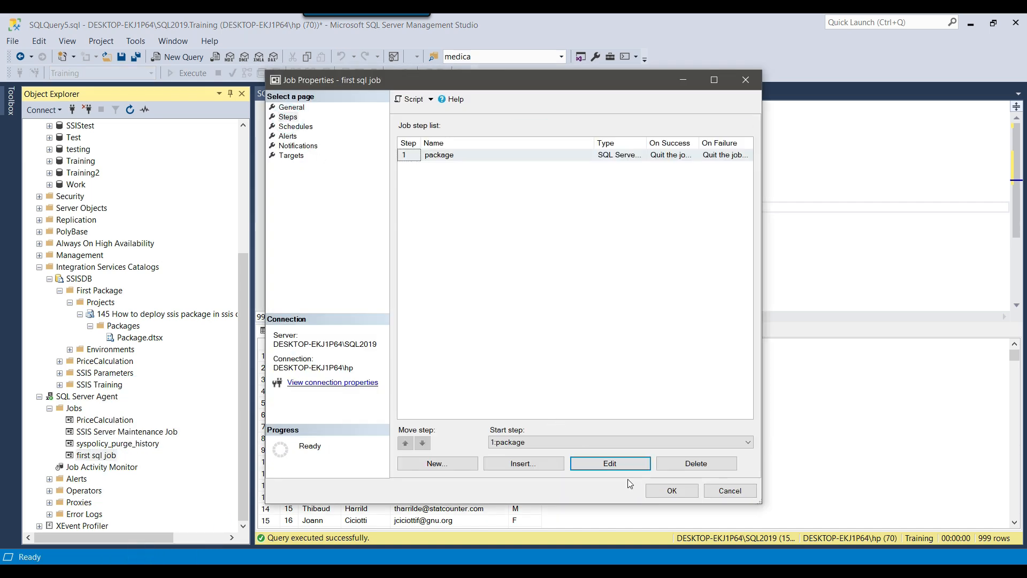
left_click(622, 465)
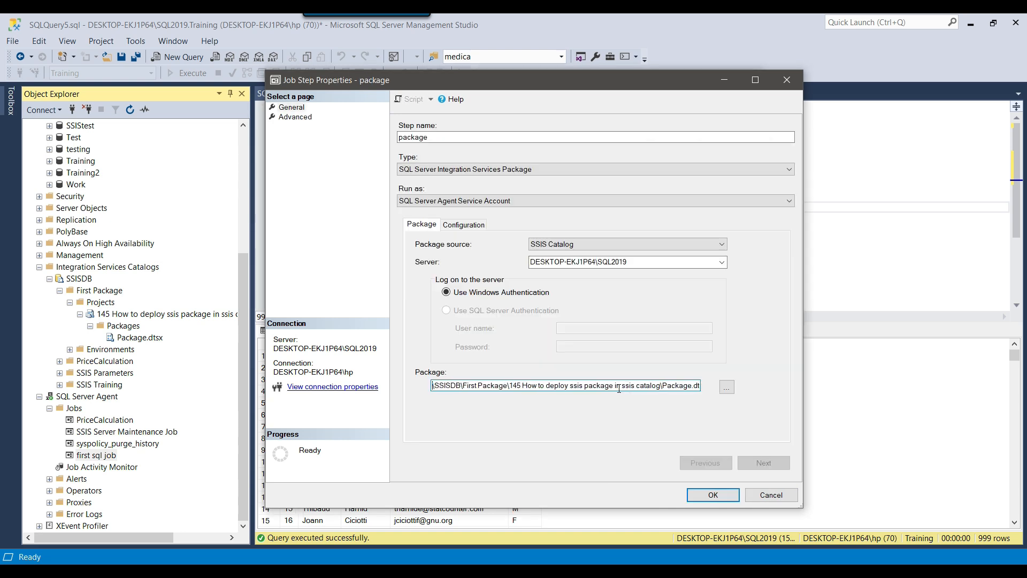
key("End")
key("Home")
left_click_drag(662, 385, 694, 382)
left_click(641, 262)
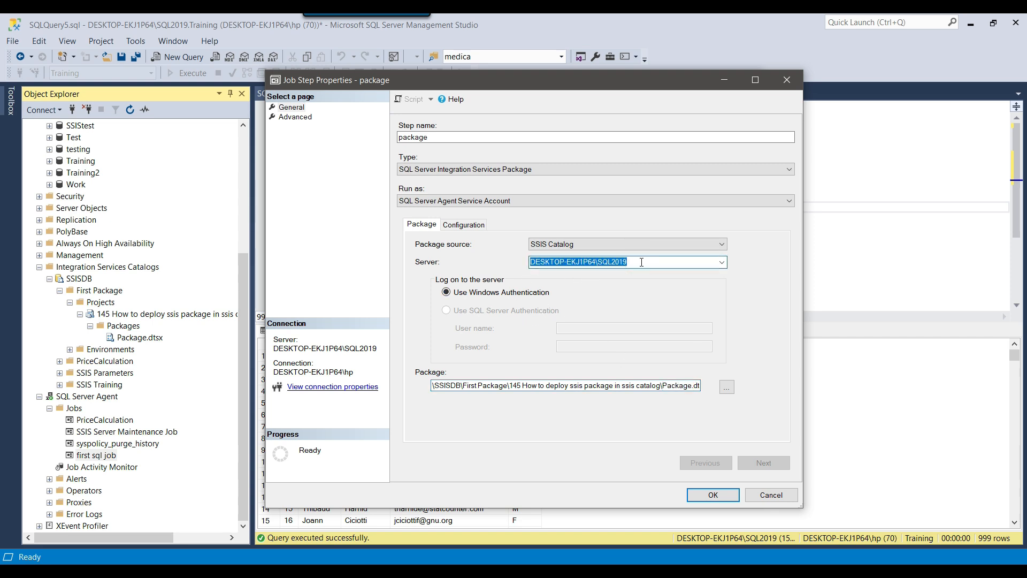
left_click(640, 262)
left_click_drag(657, 262, 549, 259)
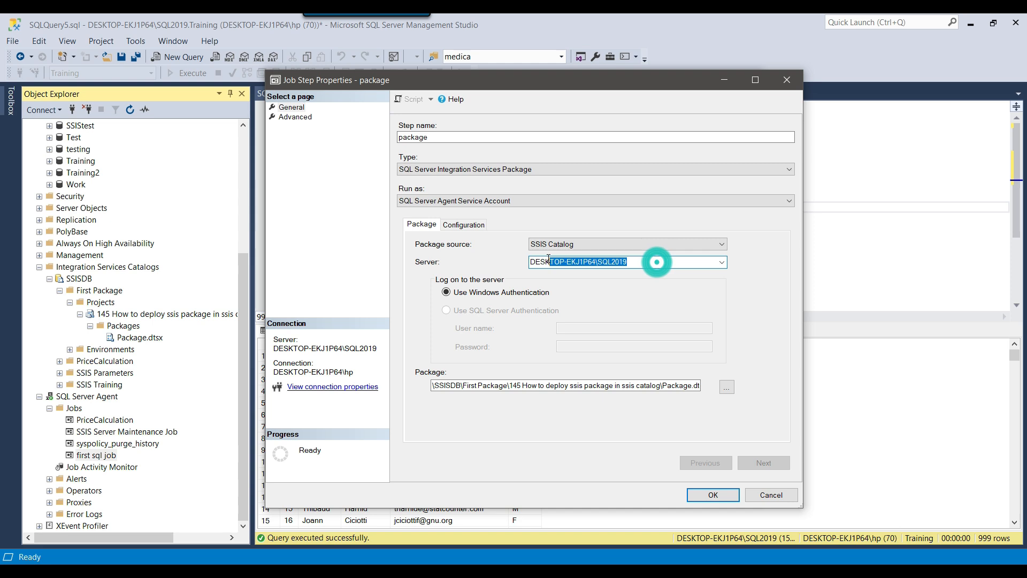
Compare the step's Connection Managers overrides with the package's Flat File and sql_con connections
left_click(469, 228)
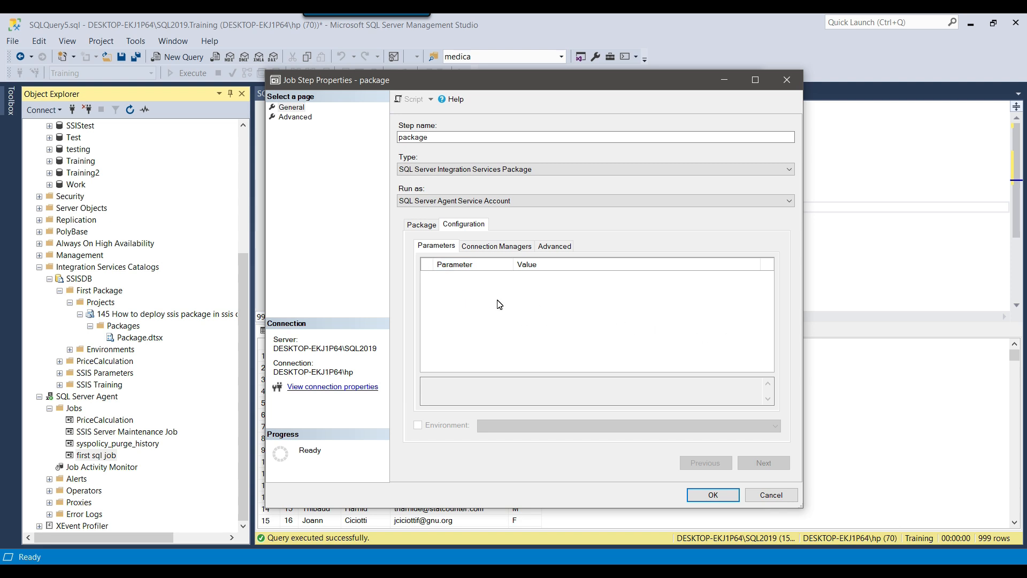
left_click(493, 249)
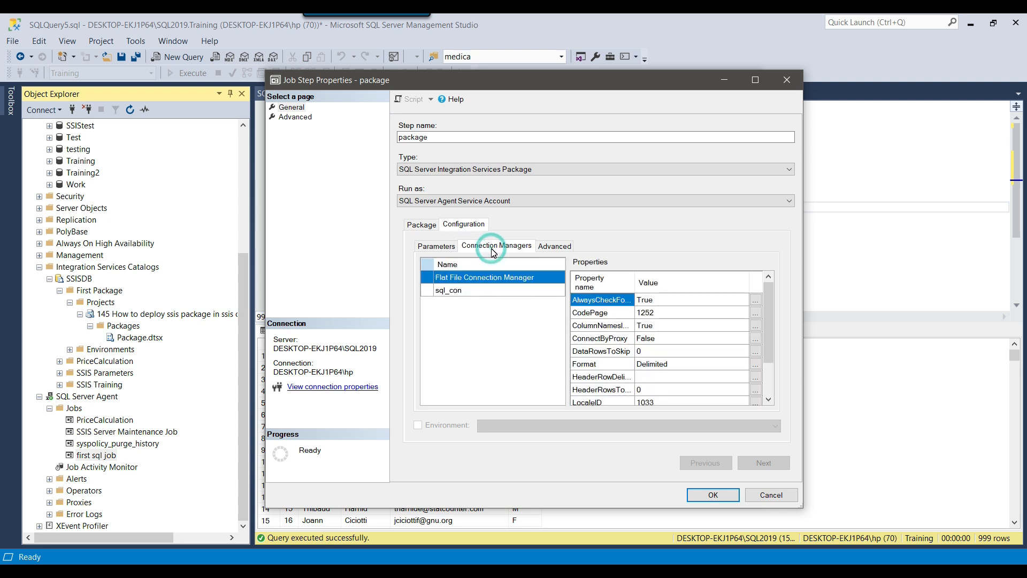
left_click_drag(801, 507, 890, 514)
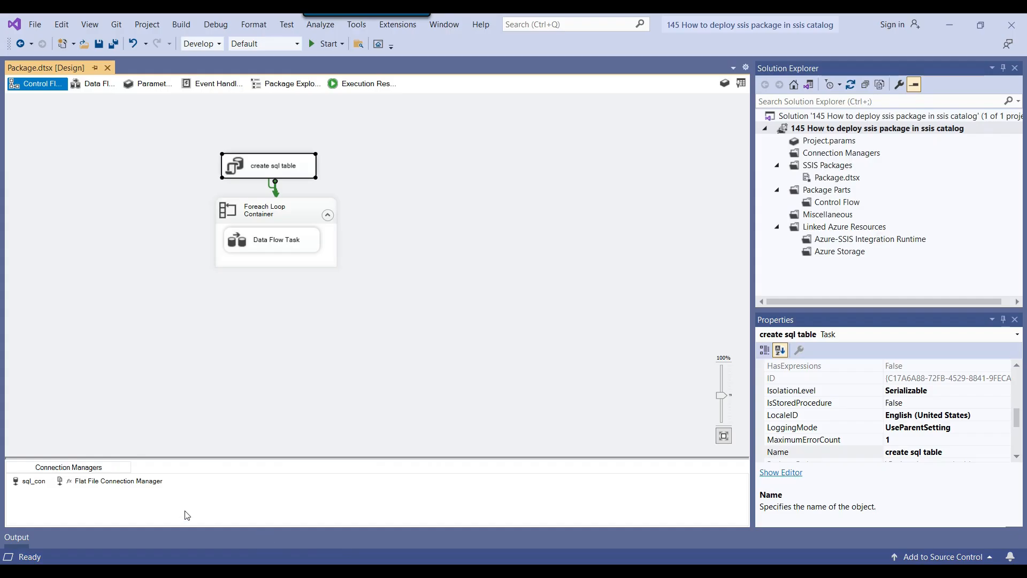
left_click(121, 482)
left_click(115, 480)
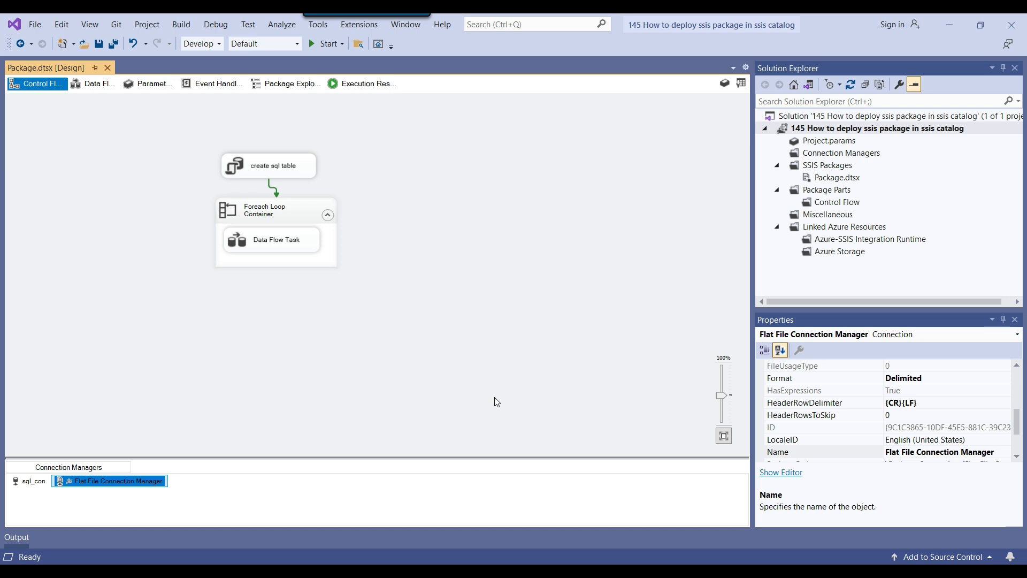
key("alt+Tab")
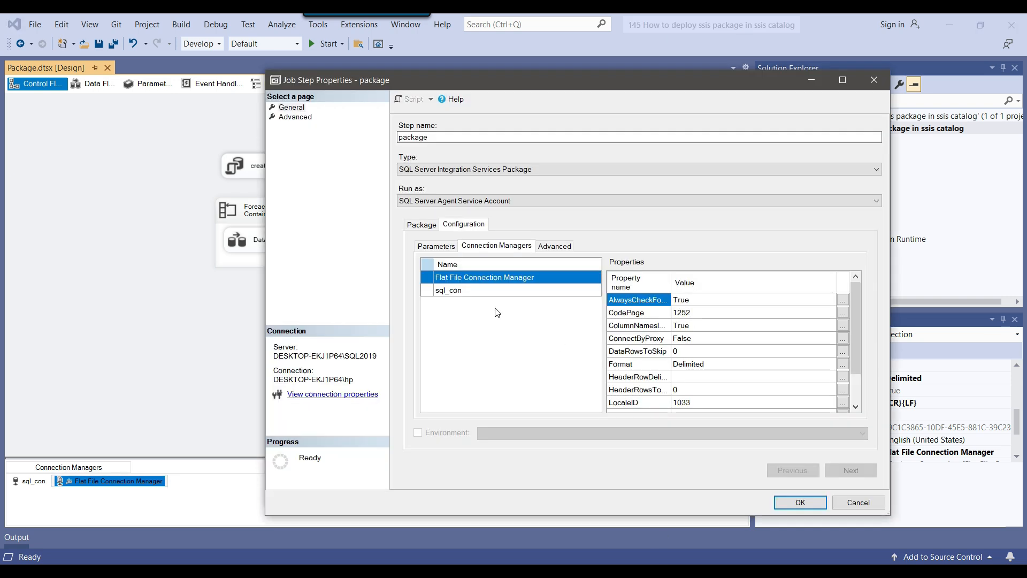
left_click(473, 294)
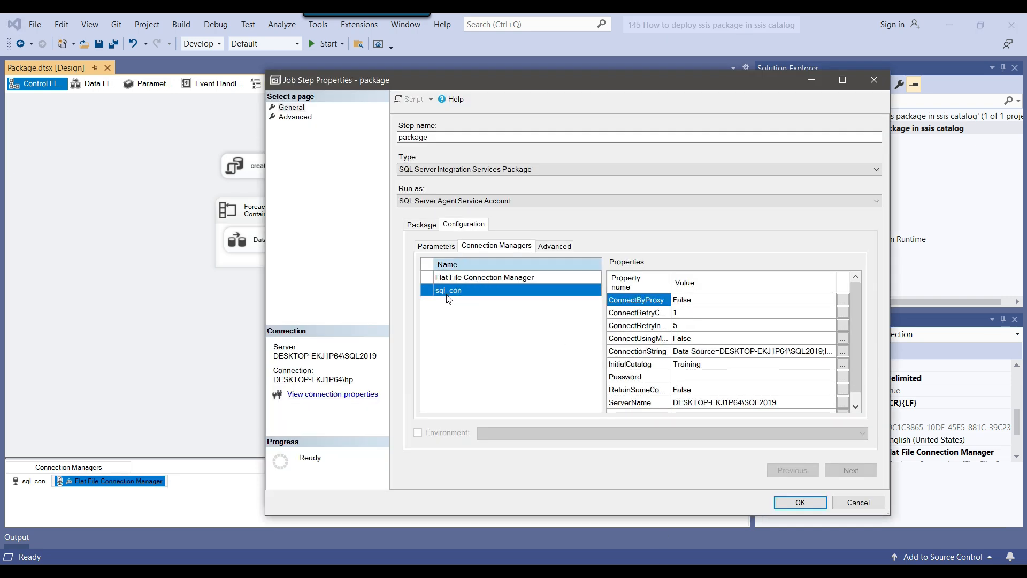
key("alt+Tab")
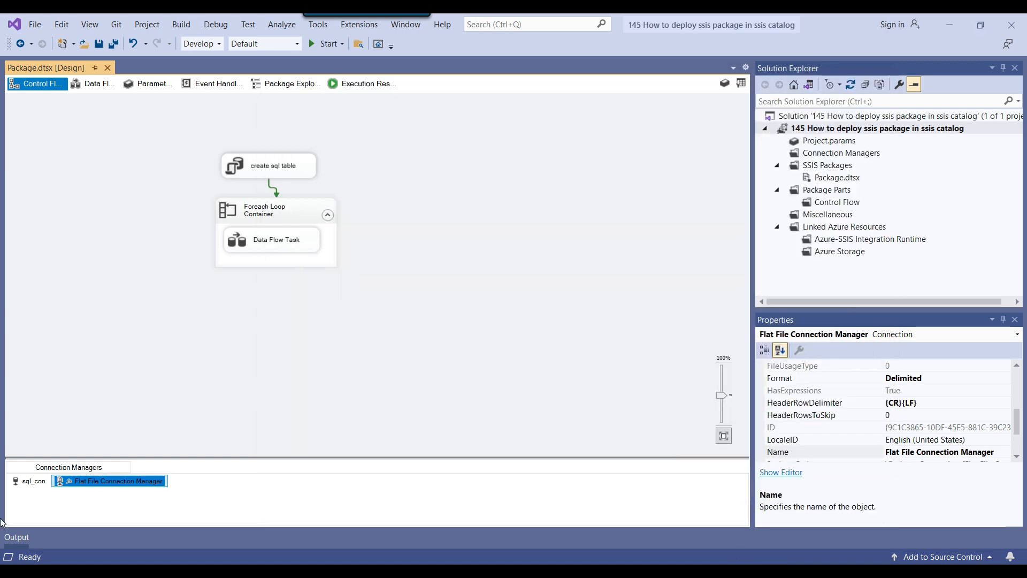
left_click(32, 480)
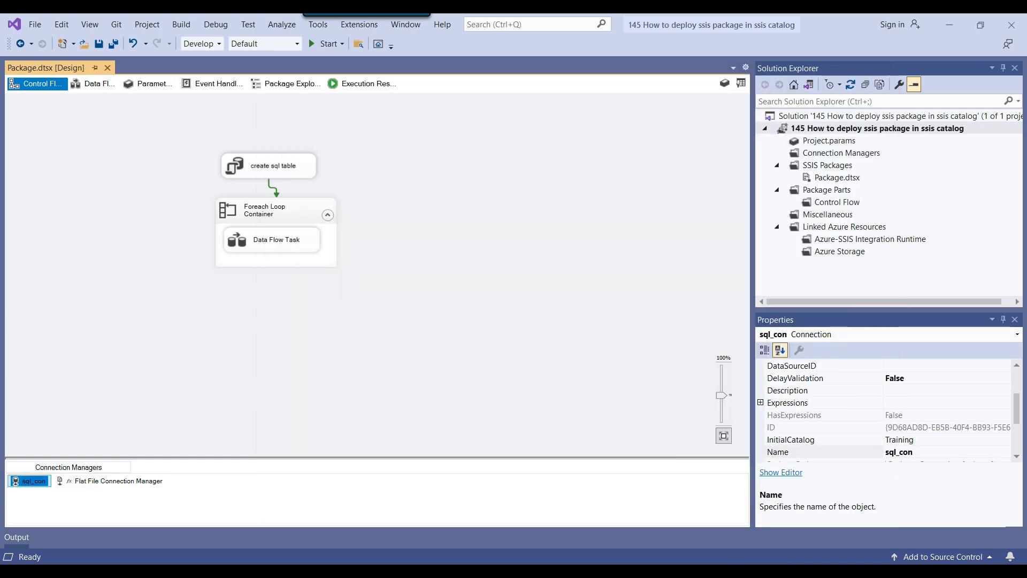
key("alt+Tab")
left_click_drag(889, 515, 917, 519)
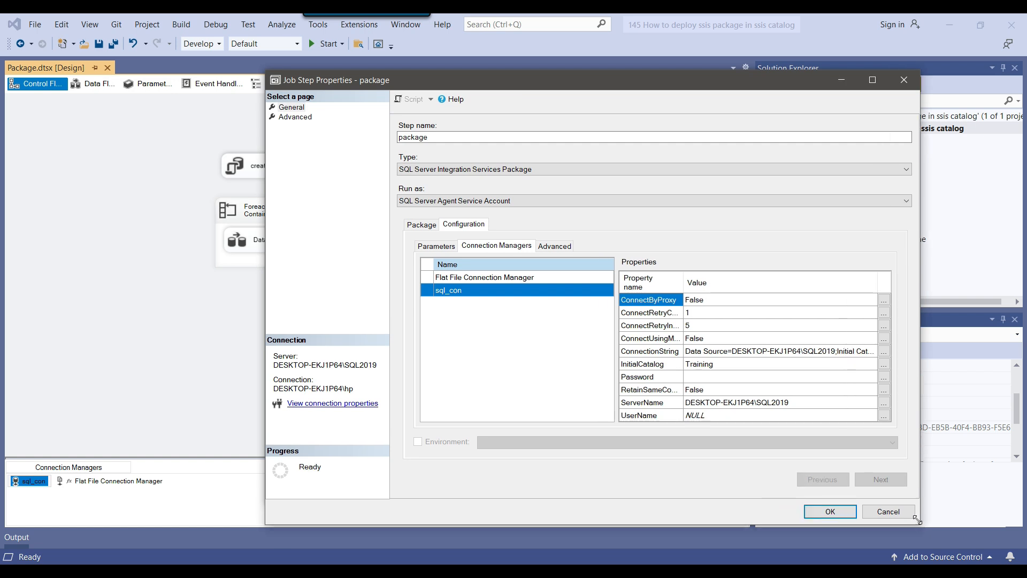
Examine sql_con's ServerName and InitialCatalog Training values, then return to the main Management Studio window
left_click(714, 404)
left_click(641, 403)
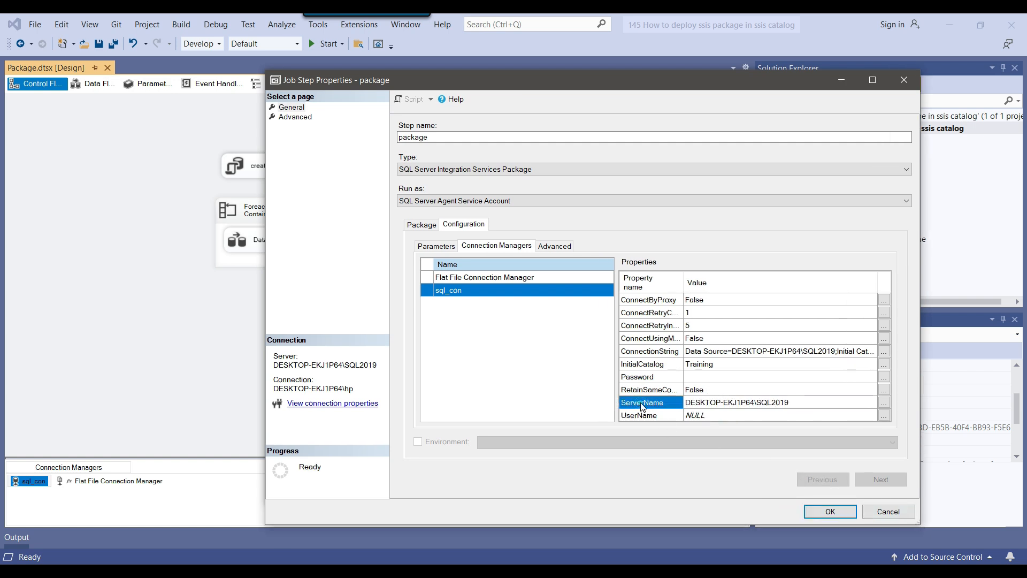
left_click(785, 405)
left_click(805, 406)
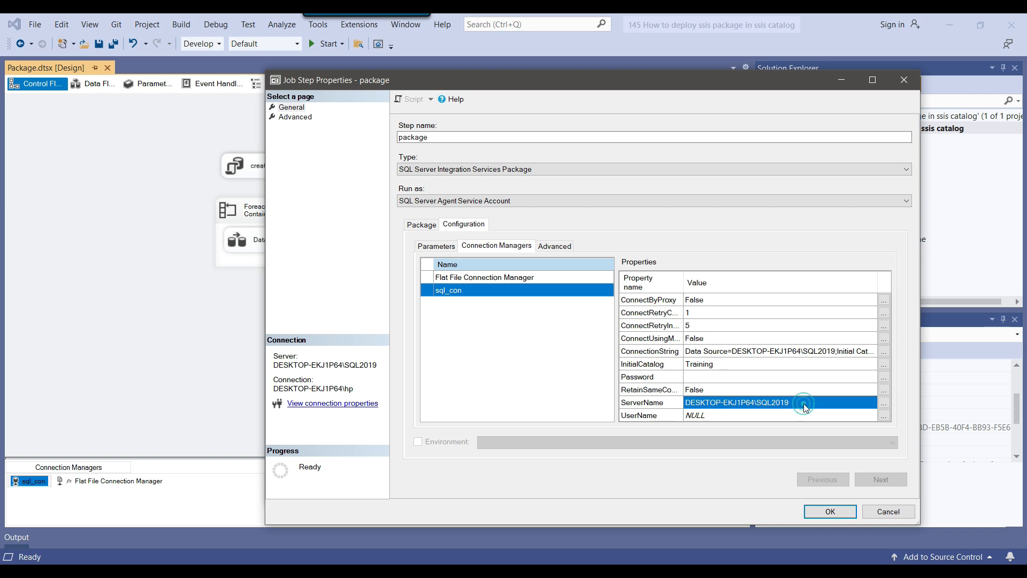
left_click(730, 368)
left_click(712, 371)
left_click(717, 366)
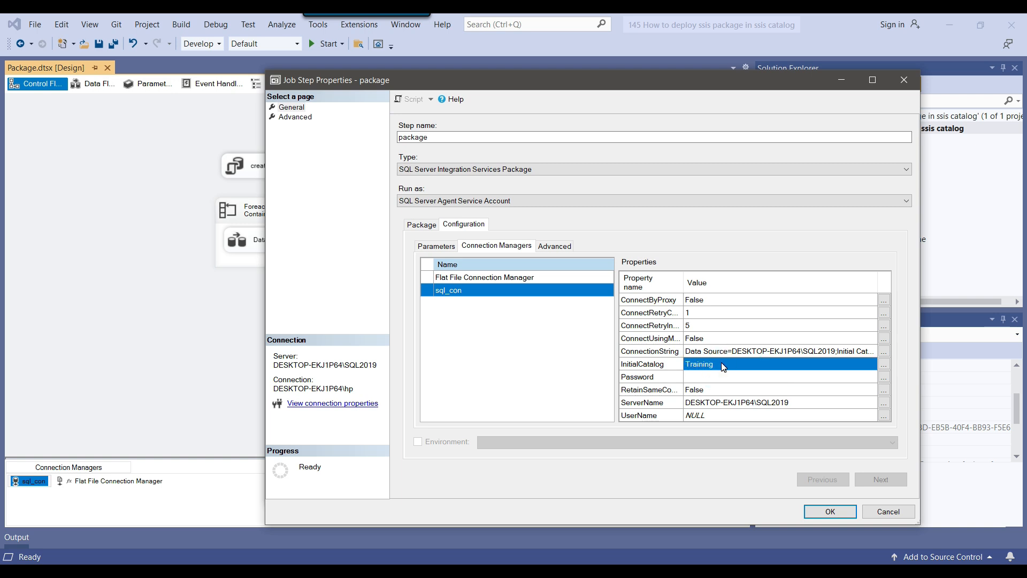
left_click(796, 404)
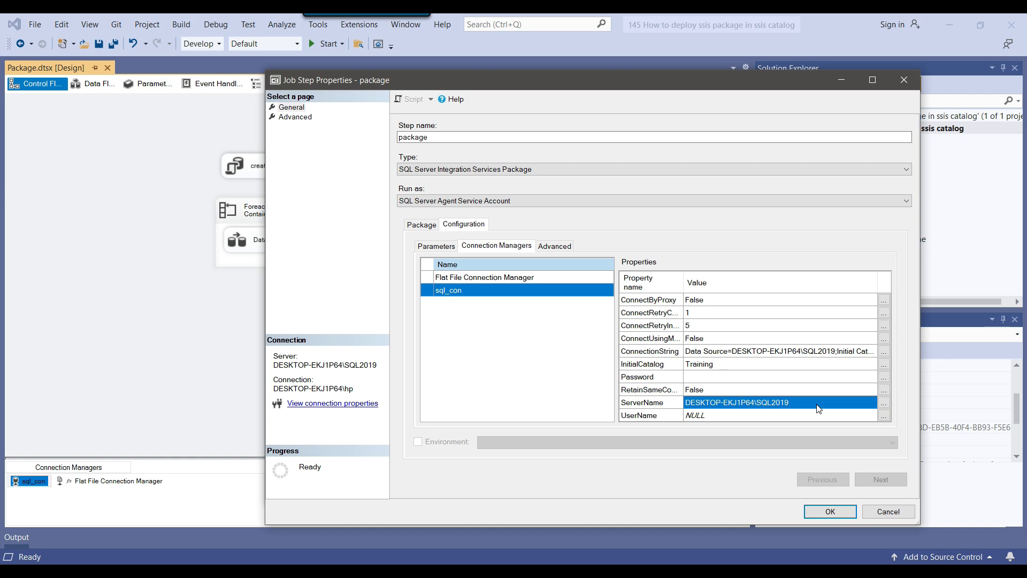
left_click(716, 403)
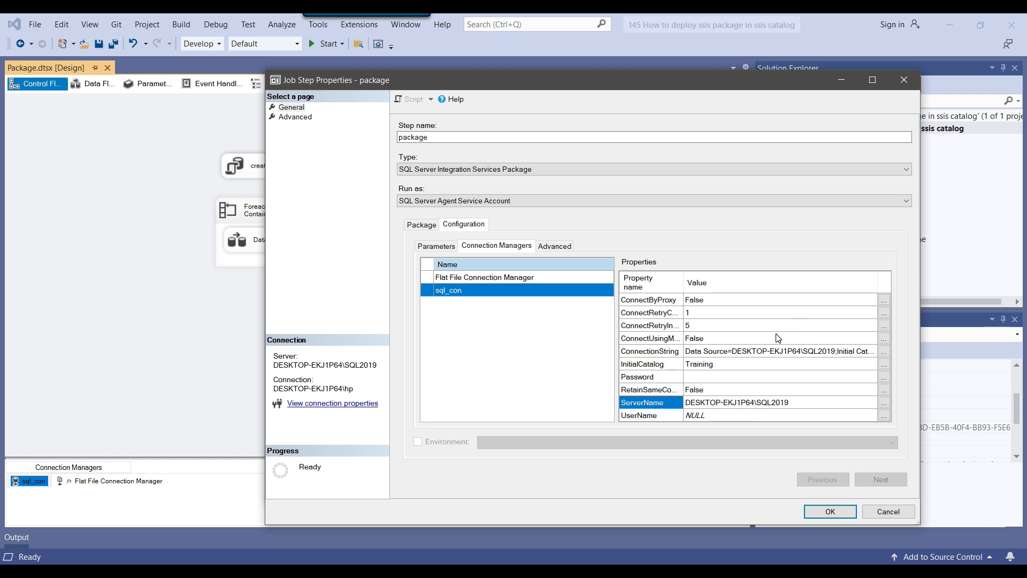
left_click(827, 407)
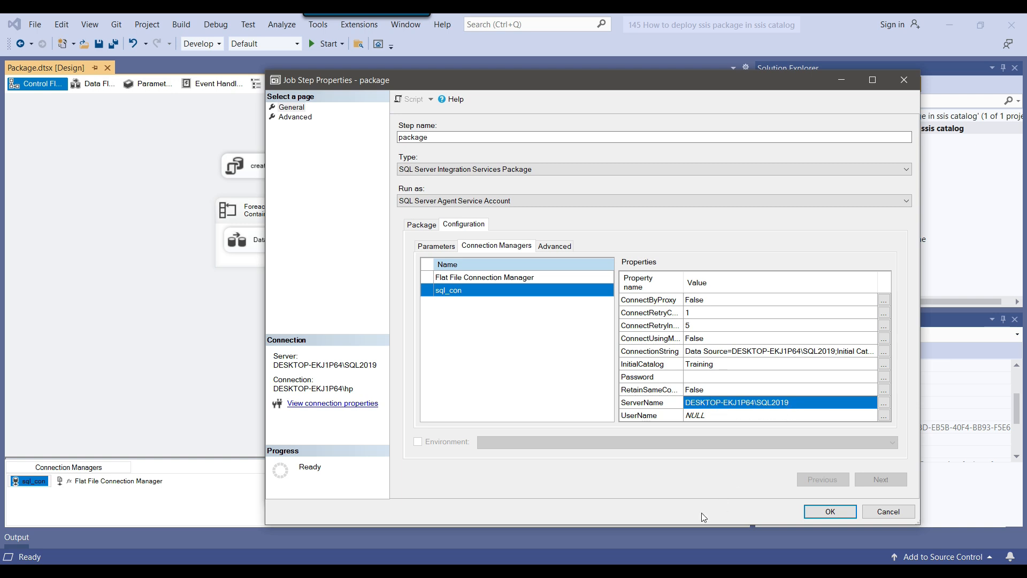
left_click(546, 571)
Collapse the SQL2019 tree and connect a new Database Engine session to the SQL2017 instance
scroll(166, 363, "up", 5)
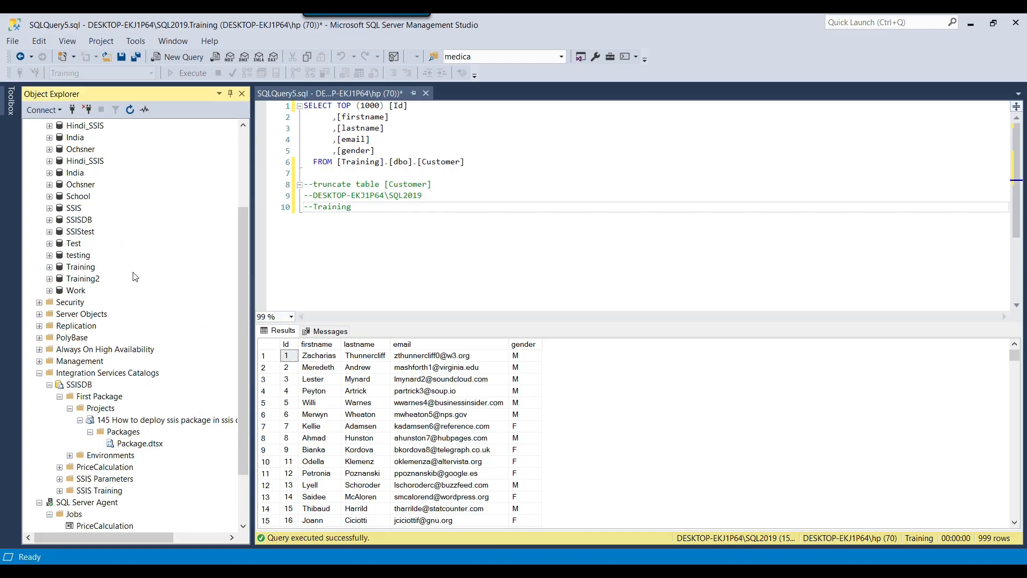
left_click(30, 125)
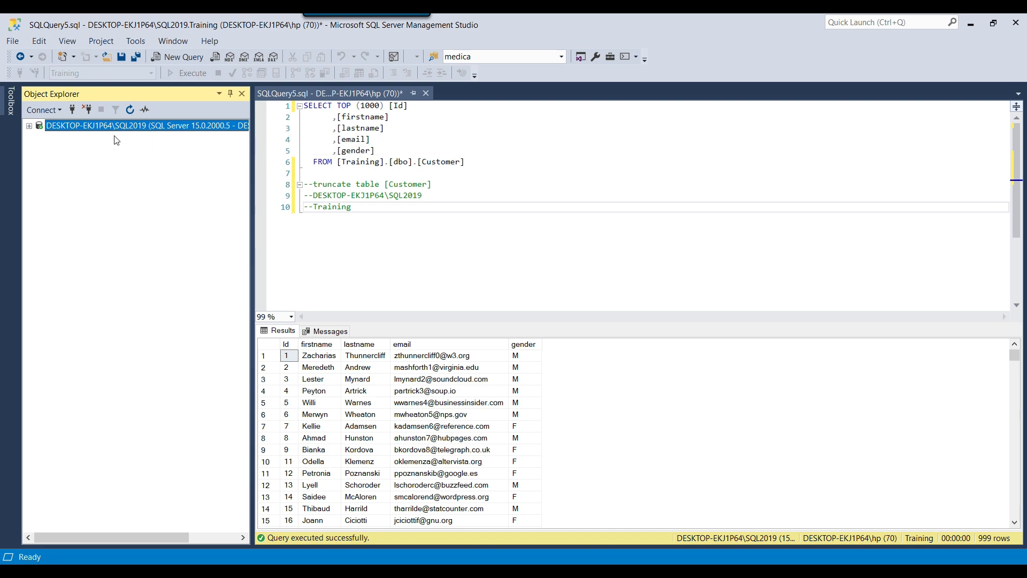
left_click(43, 110)
left_click(75, 128)
left_click(668, 213)
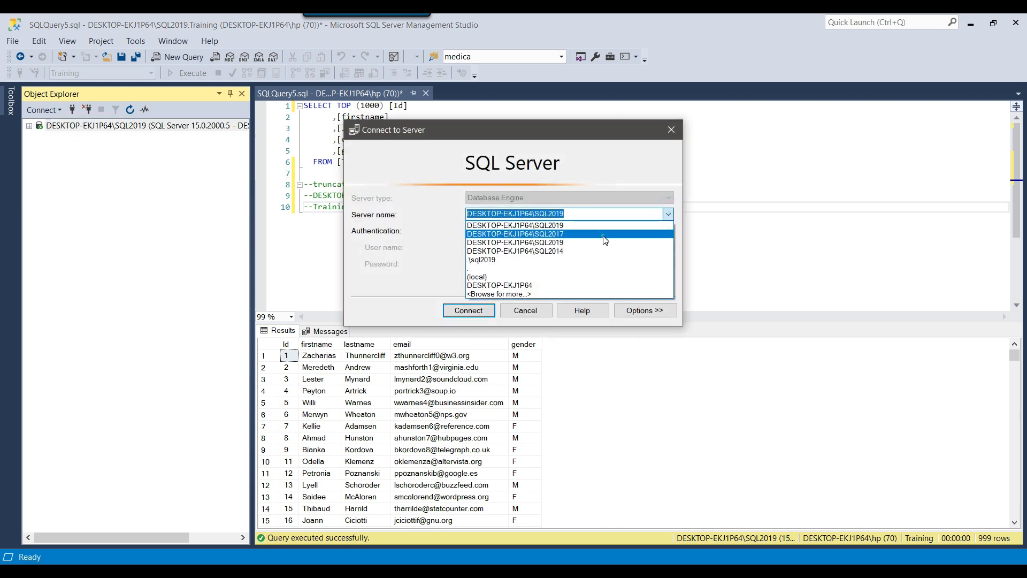
left_click(615, 235)
left_click(471, 312)
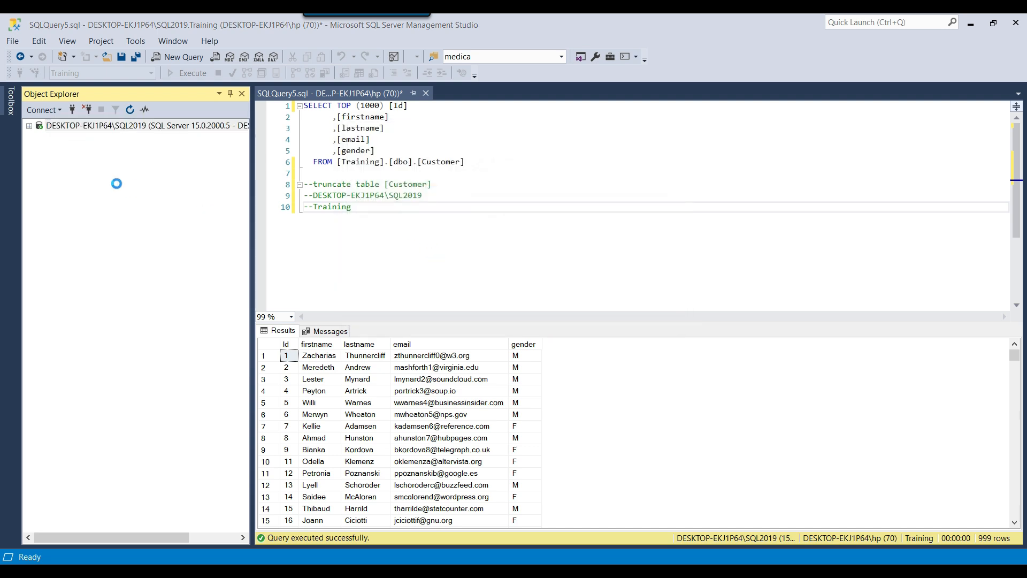
Expand SQL2017's Work database and check the server's full name in its Properties
left_click(39, 150)
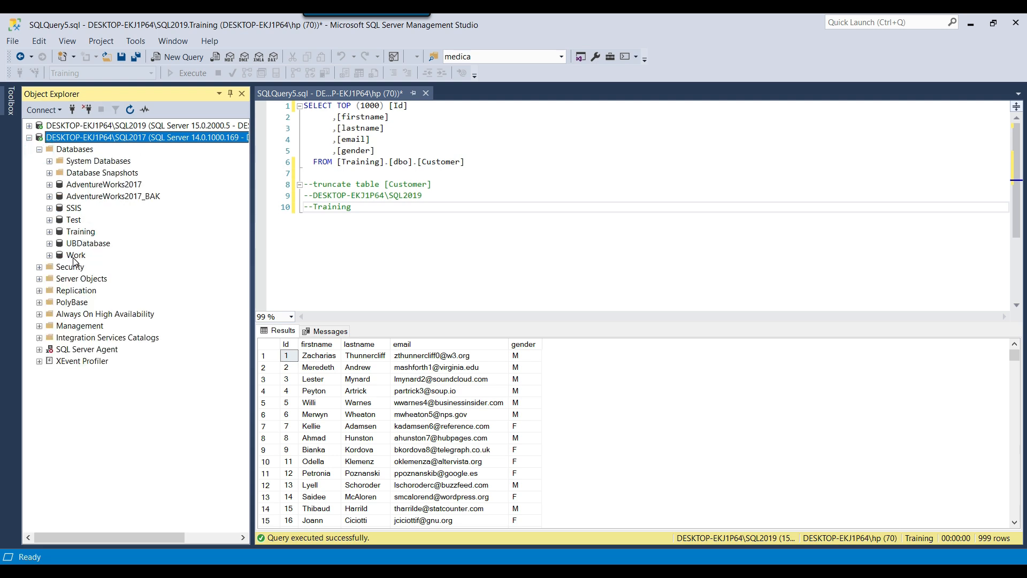
left_click(75, 256)
left_click(50, 256)
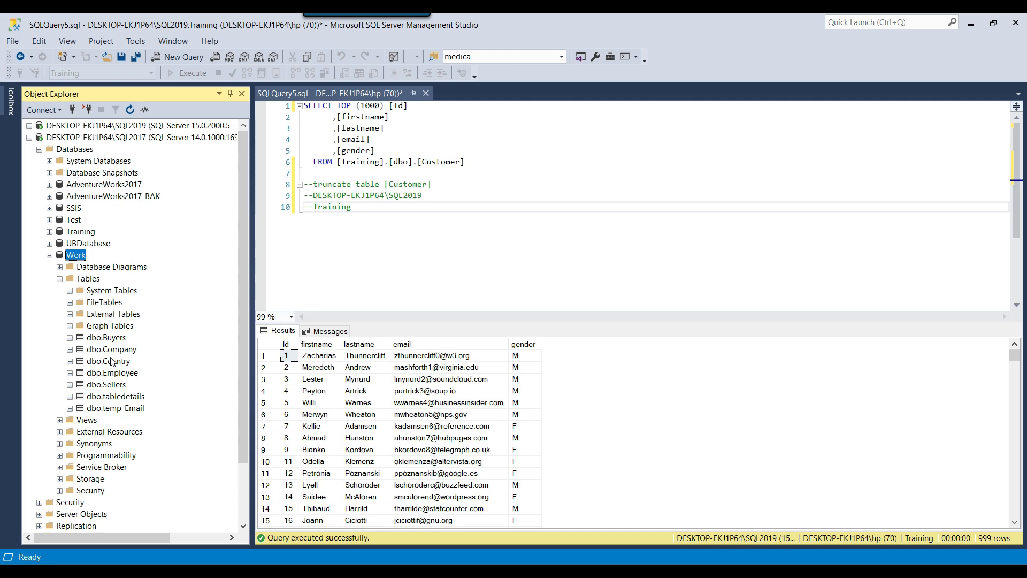
right_click(92, 135)
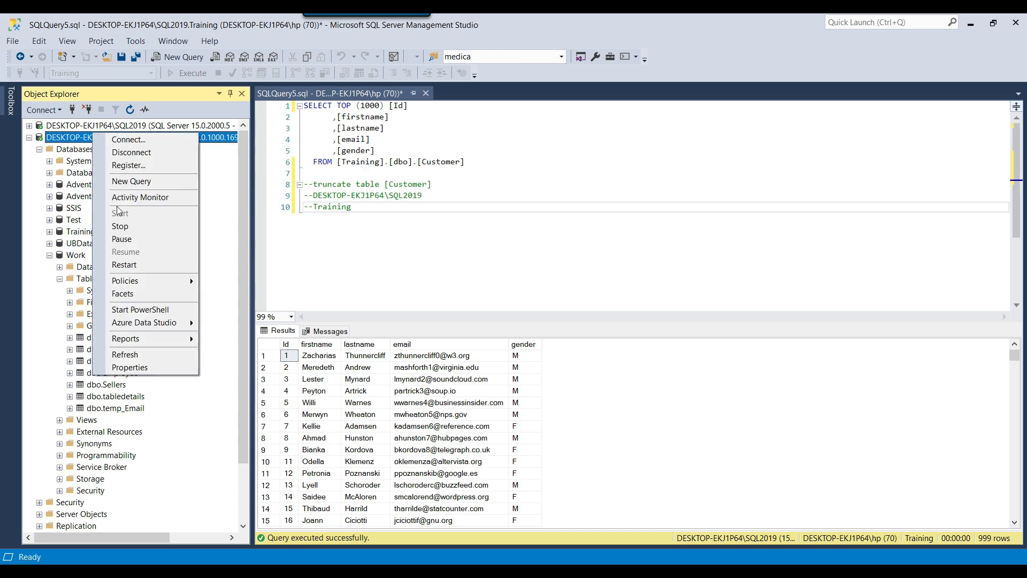
left_click(149, 369)
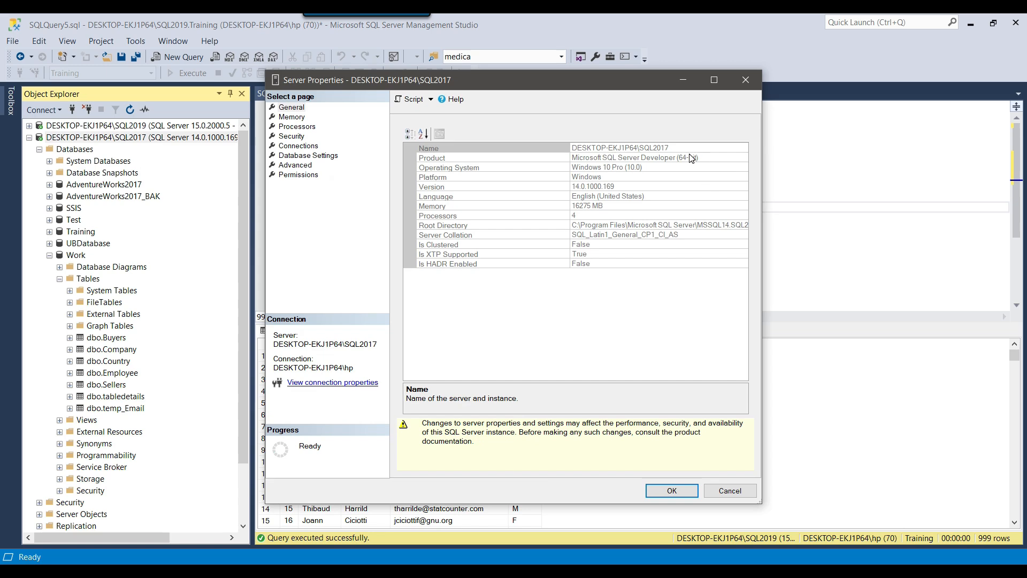
left_click(688, 147)
key("ctrl+c")
left_click(673, 497)
left_click(78, 256)
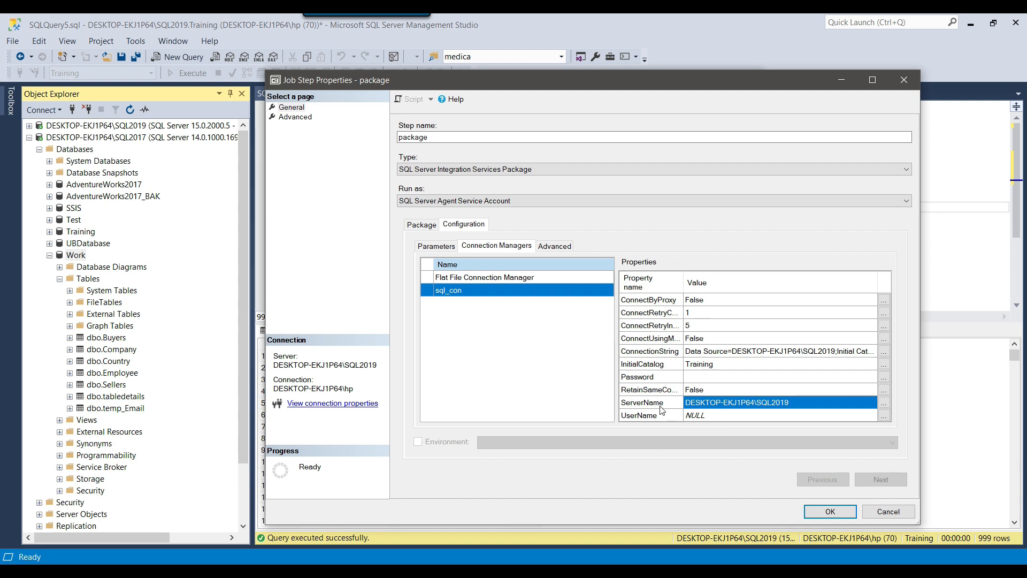
Replace the sql_con ServerName value by pasting DESKTOP-EKJ1P64\SQL2017
left_click(656, 403)
left_click(885, 403)
left_click(571, 362)
double_click(570, 362)
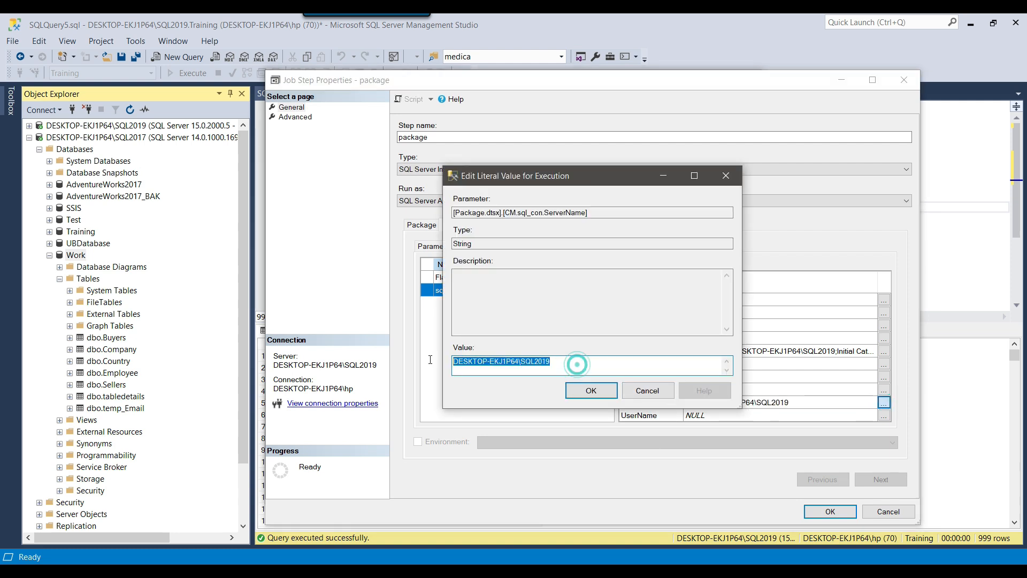
right_click(496, 362)
left_click(526, 411)
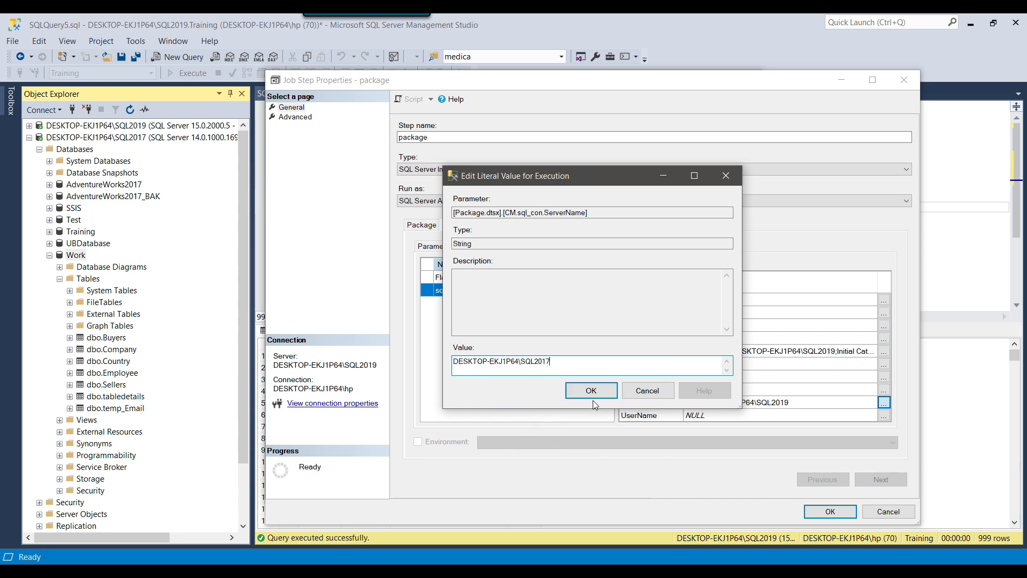
left_click(591, 391)
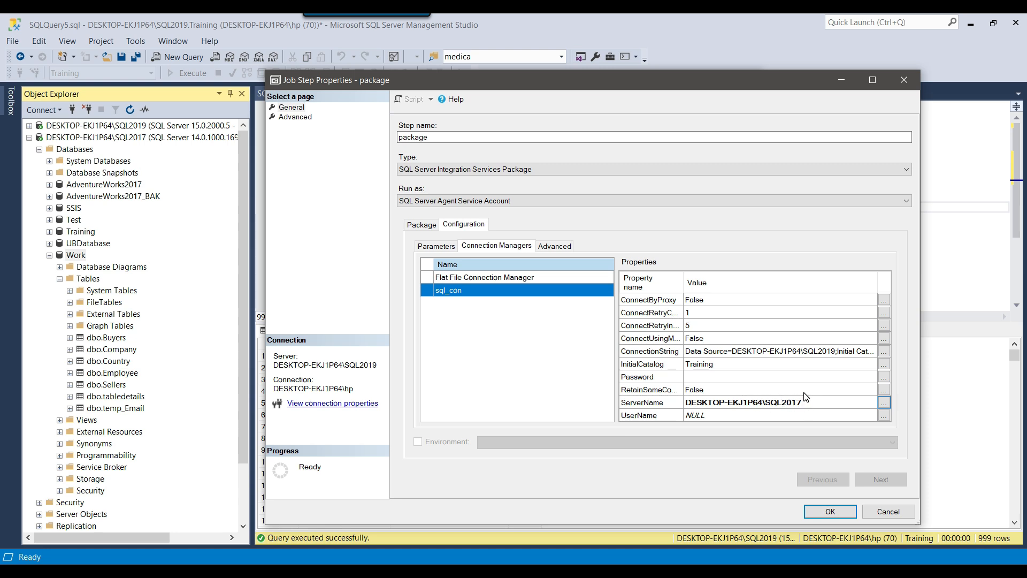
Set the sql_con InitialCatalog to Work, then save the job step and the job
left_click(884, 368)
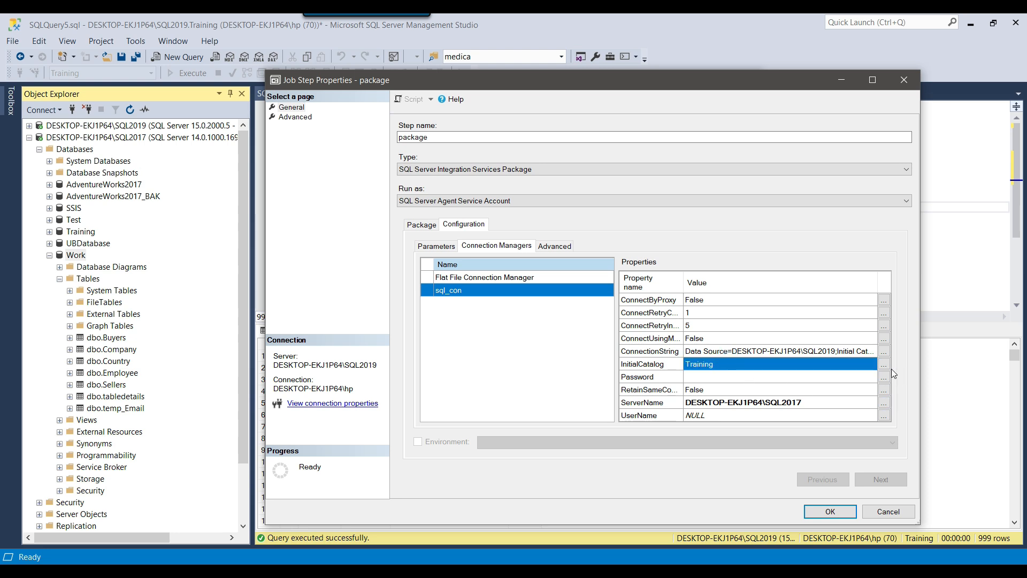
left_click(884, 364)
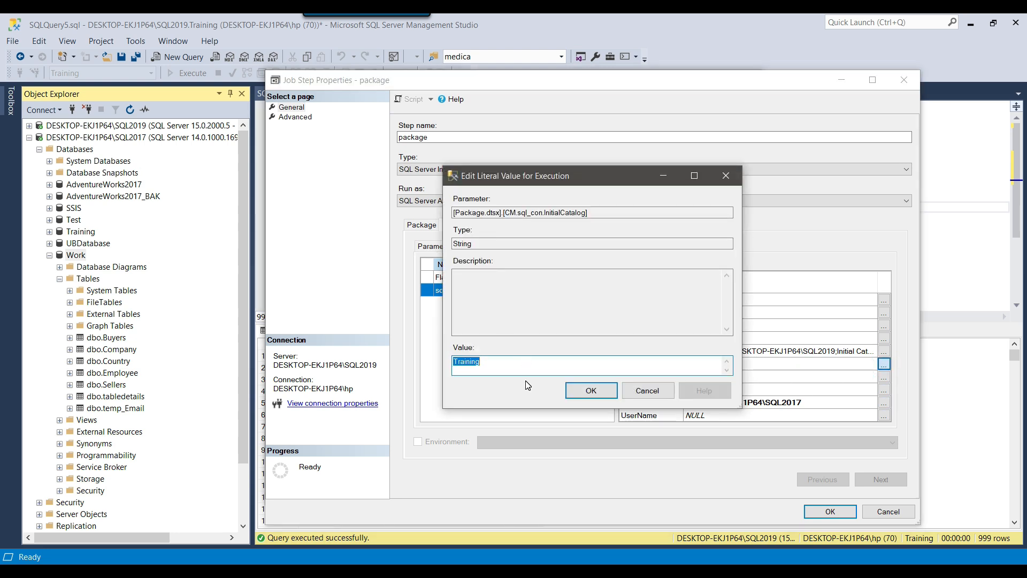
type("Work")
left_click(591, 391)
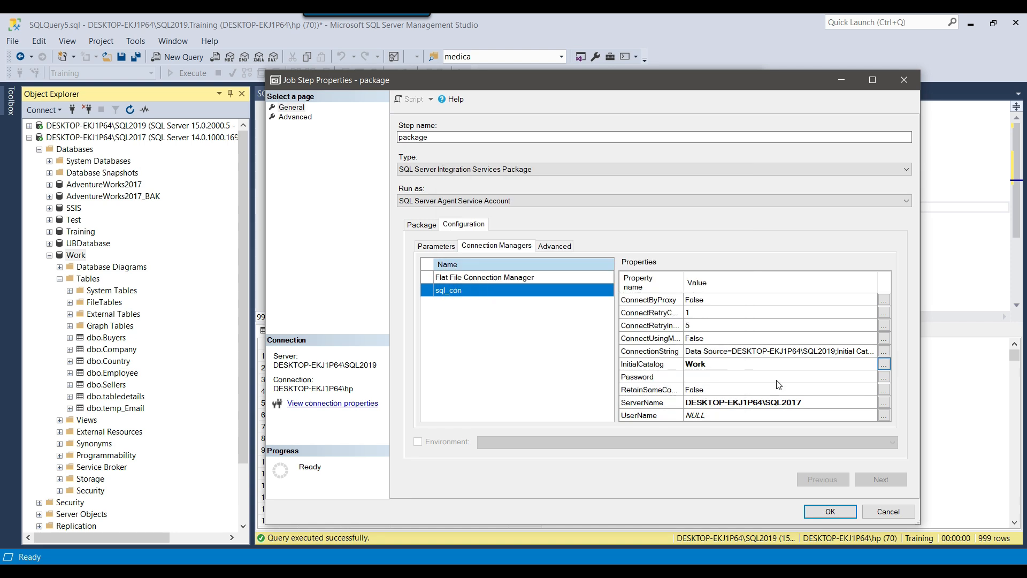
left_click(744, 365)
left_click(745, 378)
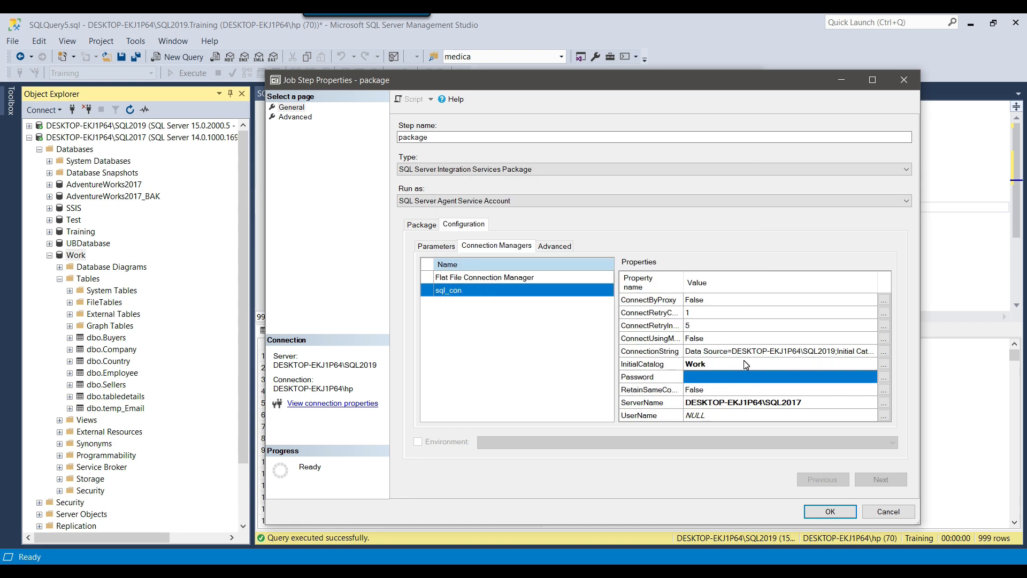
left_click(745, 365)
left_click(743, 377)
left_click(816, 401)
left_click(812, 381)
left_click(832, 515)
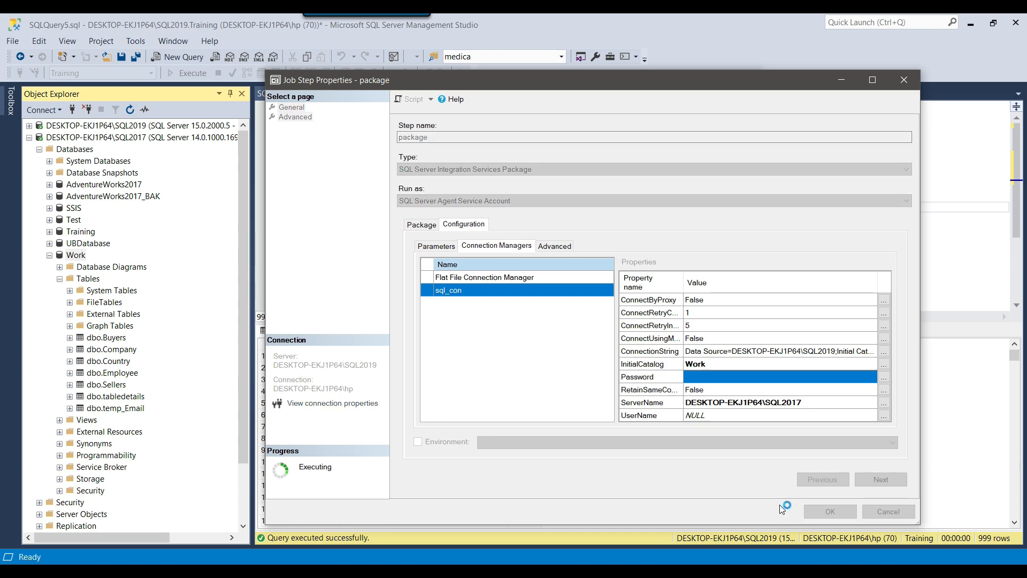
left_click(671, 491)
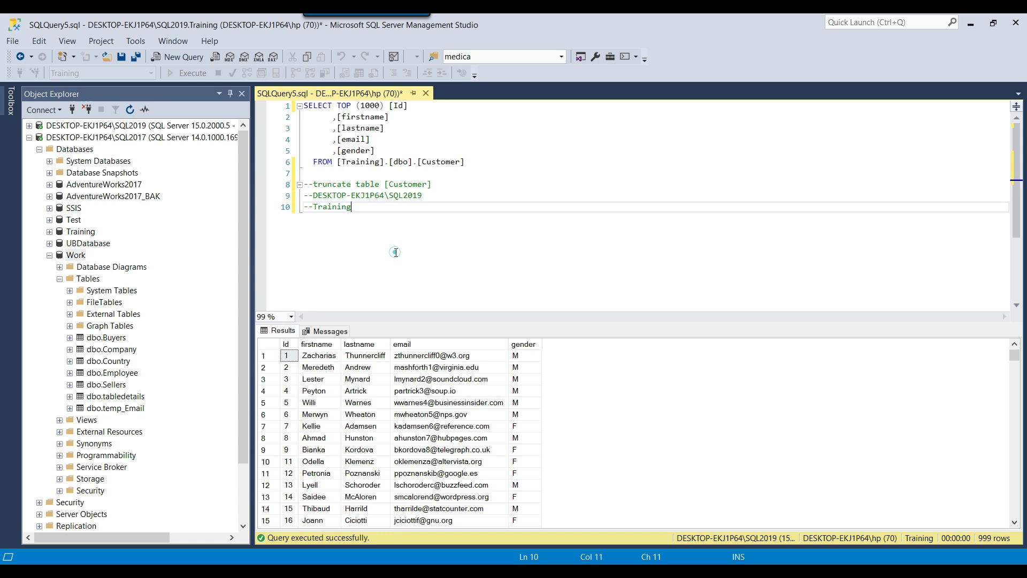
Run the Customer SELECT, then execute 'truncate table [Customer]' in Training
left_click_drag(465, 161, 303, 106)
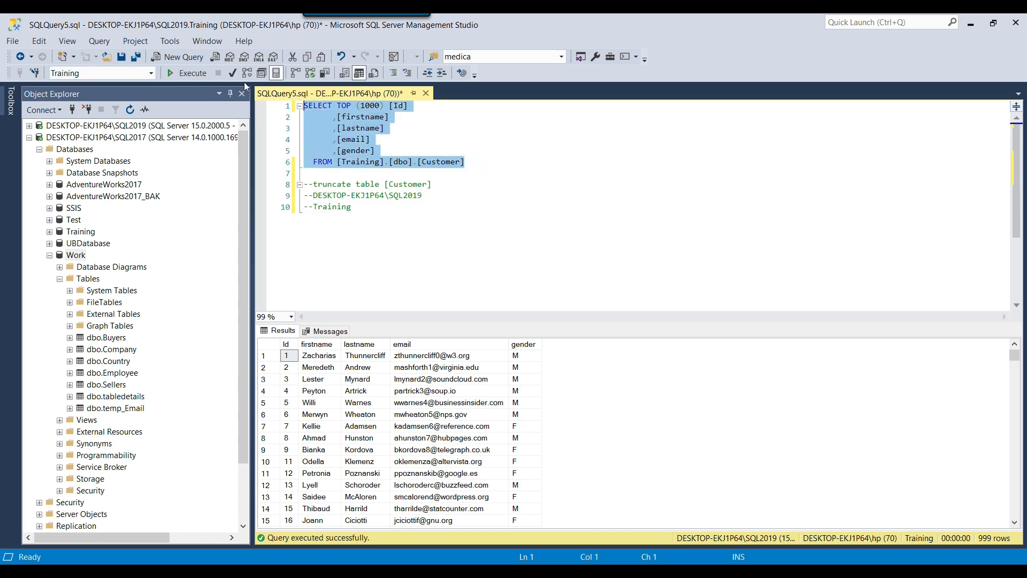
left_click(186, 73)
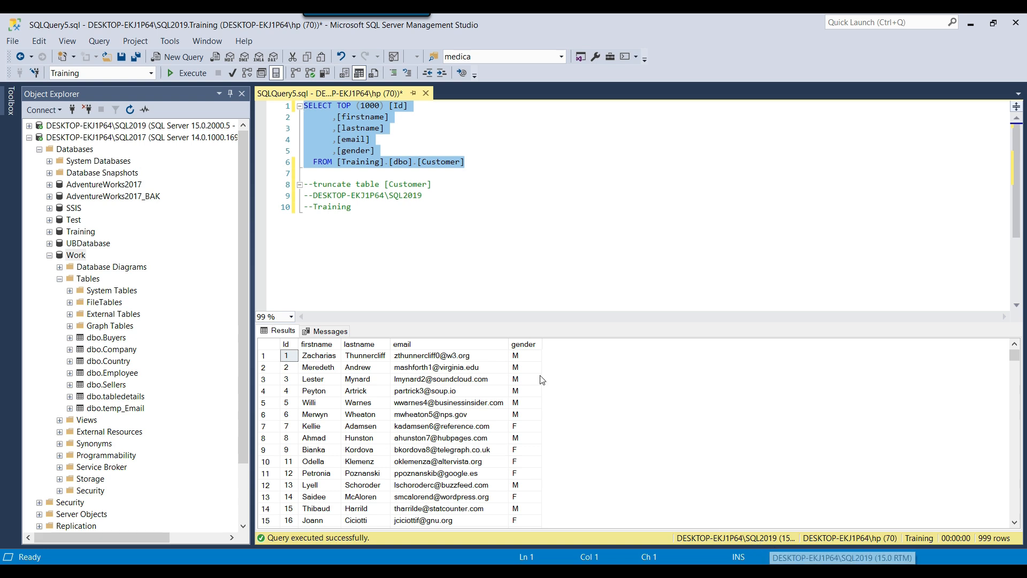
left_click(470, 242)
left_click_drag(314, 184, 480, 187)
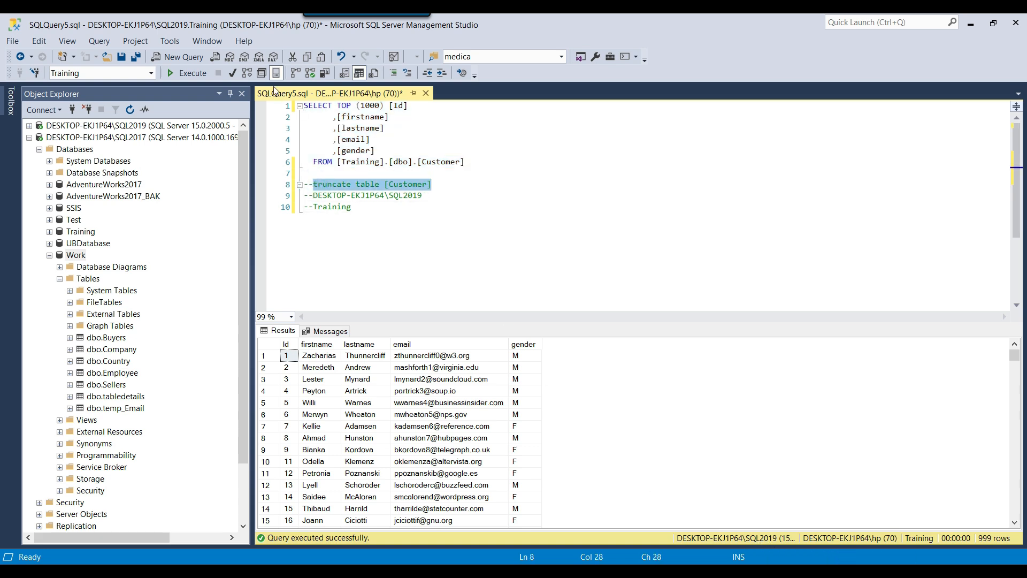
left_click(180, 75)
left_click(469, 205)
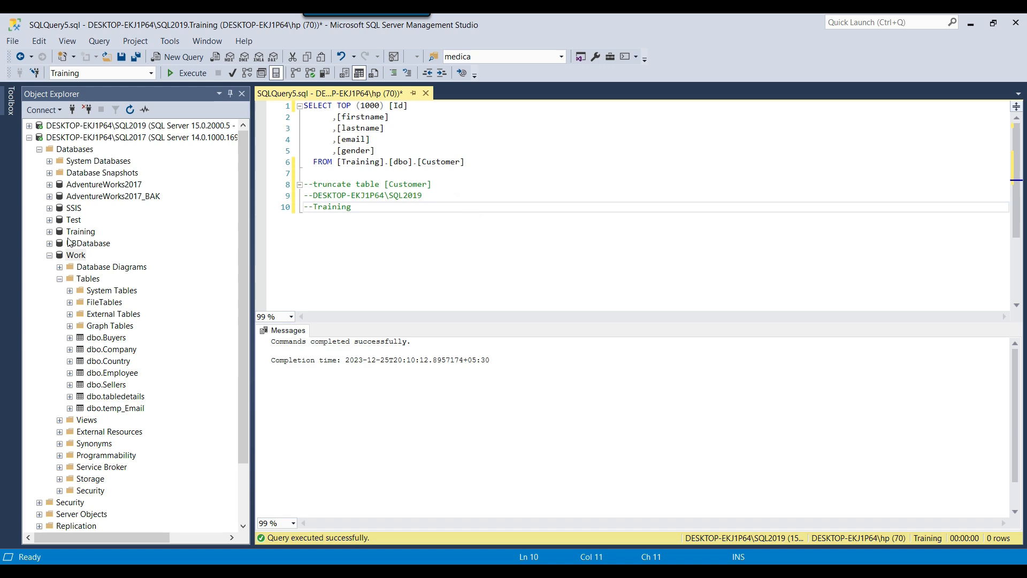
Collapse the Work and SQL2017 trees and expand SQL2019 down to its Agent jobs
left_click(50, 256)
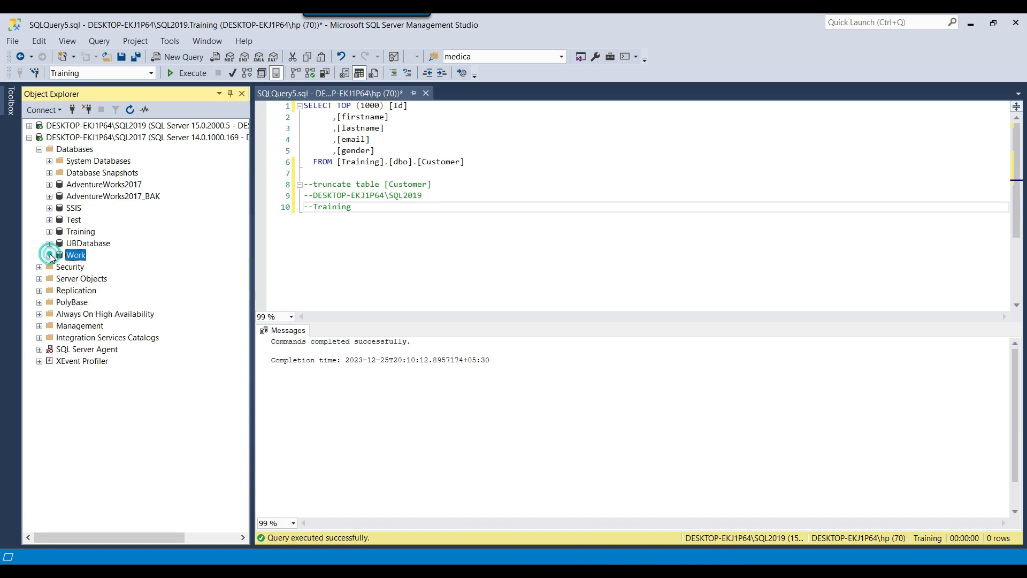
left_click(29, 138)
left_click(29, 125)
scroll(51, 294, "down", 3)
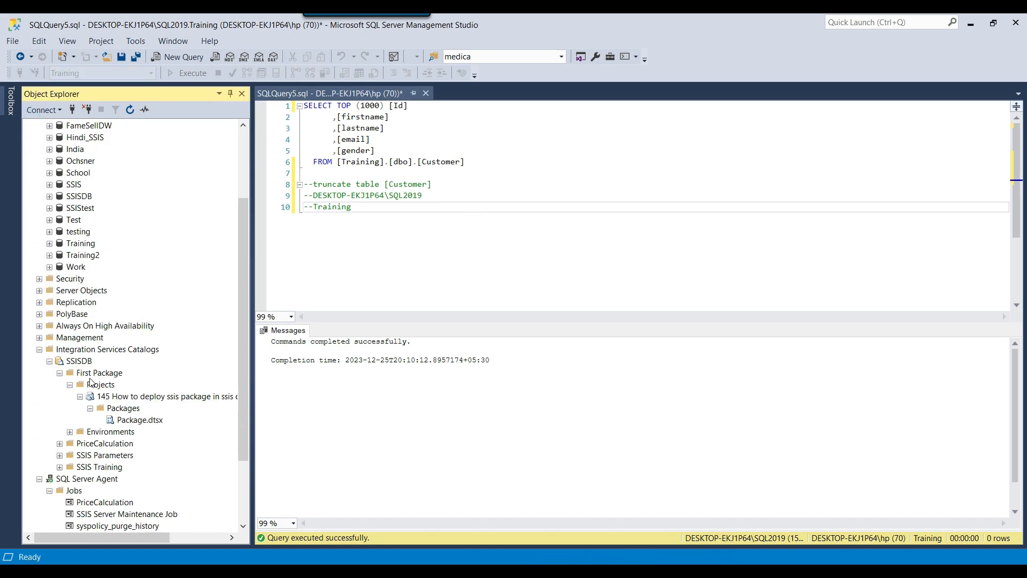
left_click(49, 361)
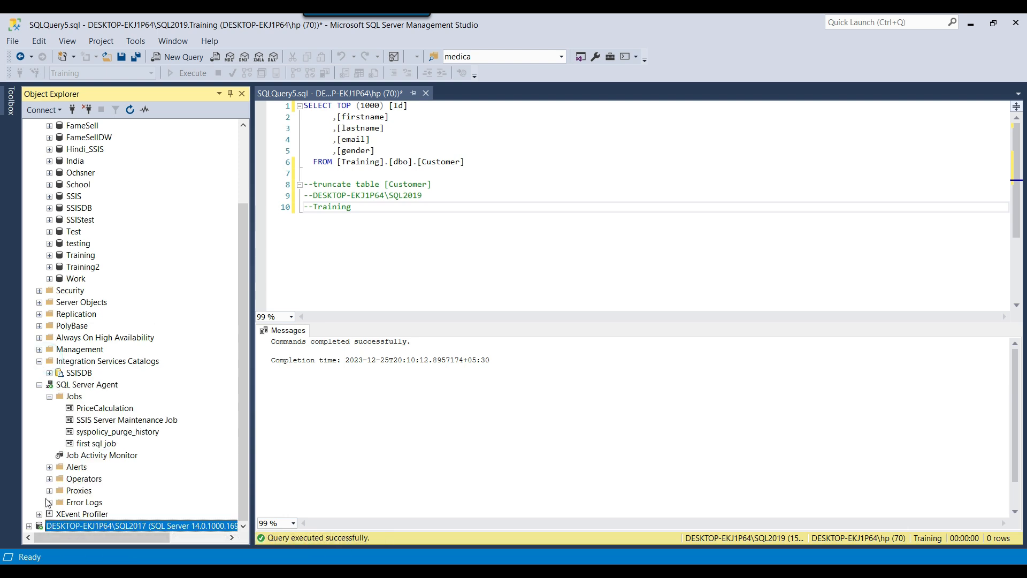
Start first sql job at a step, close its failed-run summary, and expand the SSIS catalog
right_click(98, 443)
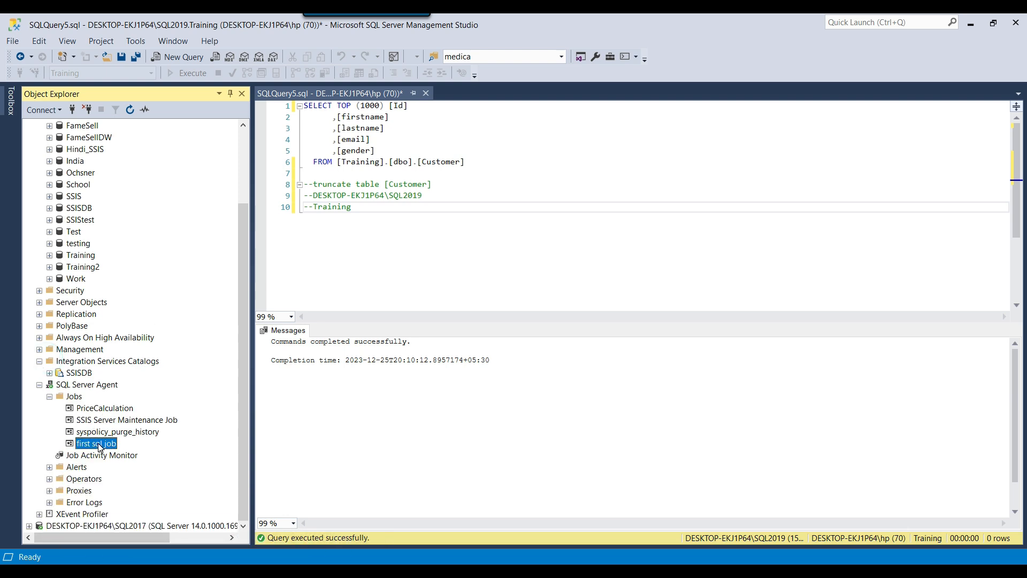
left_click(147, 398)
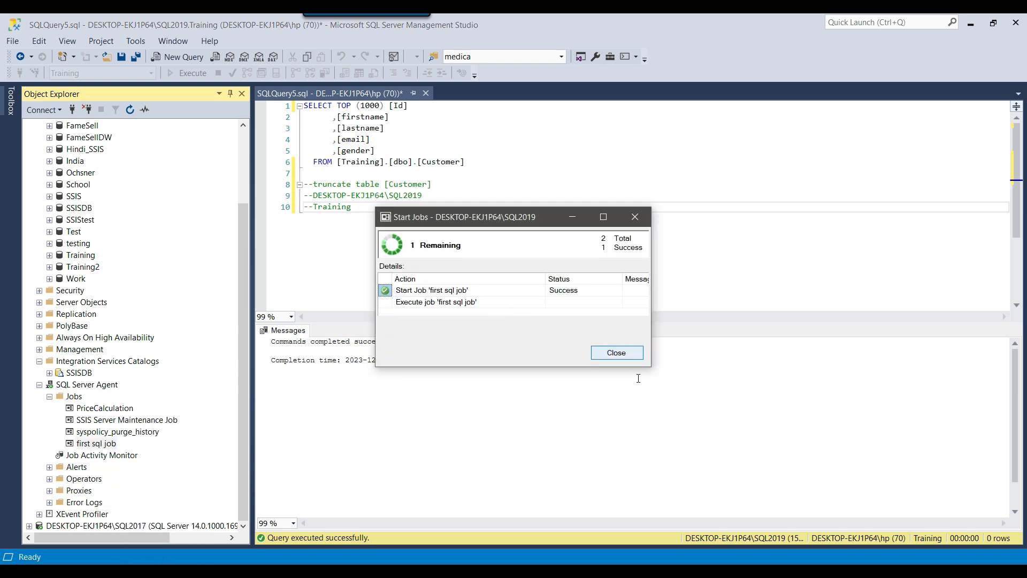
left_click_drag(651, 371, 784, 380)
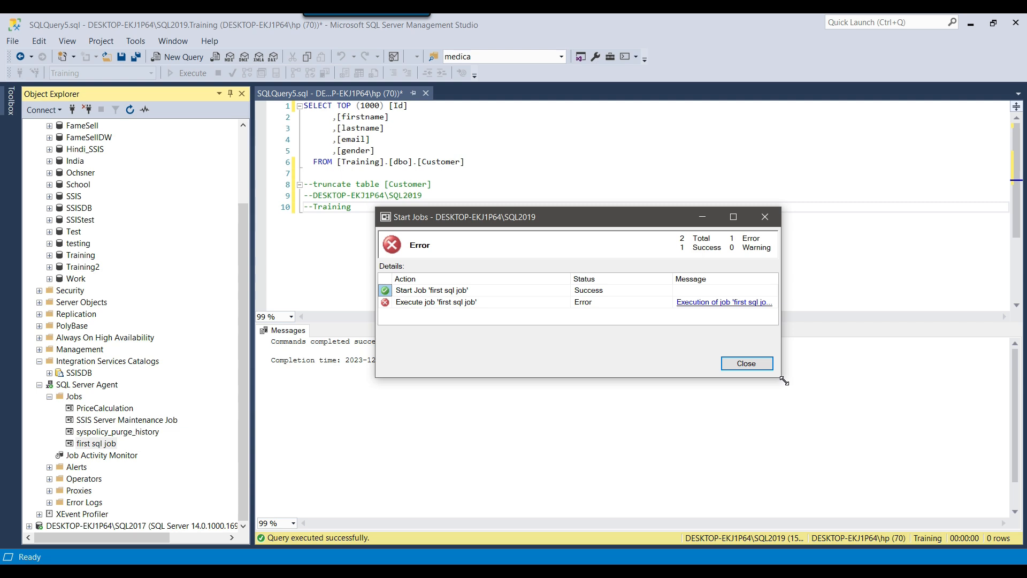
left_click(748, 362)
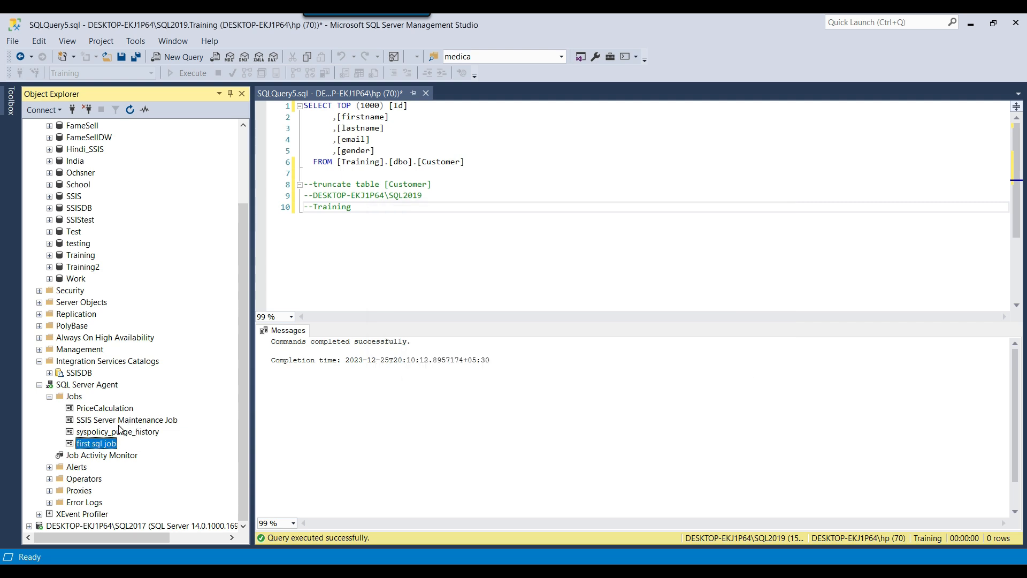
left_click(50, 373)
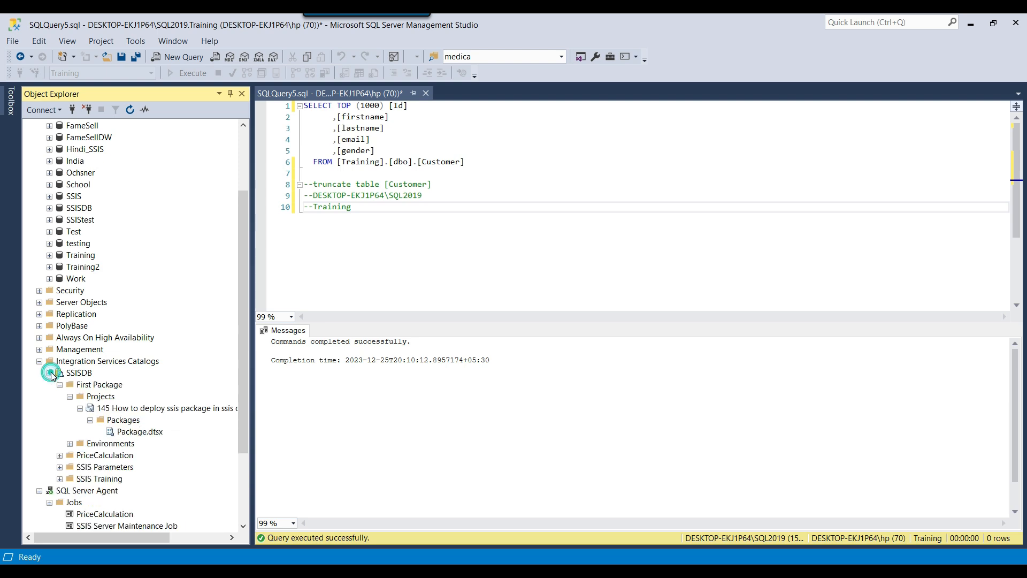
Open the project's All Executions report and read all messages for failed execution 10207
right_click(131, 409)
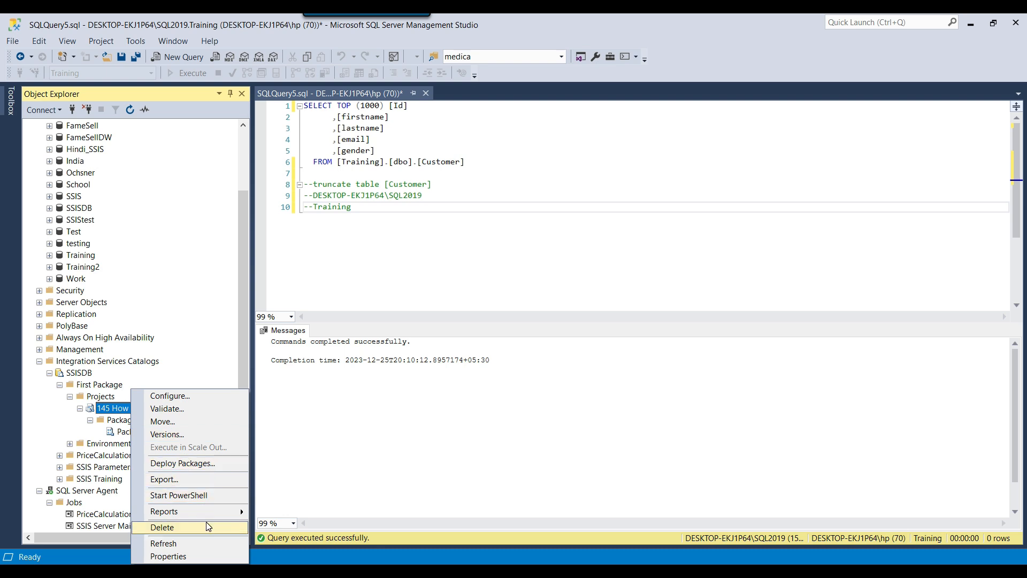
mouse_move(209, 512)
left_click(296, 547)
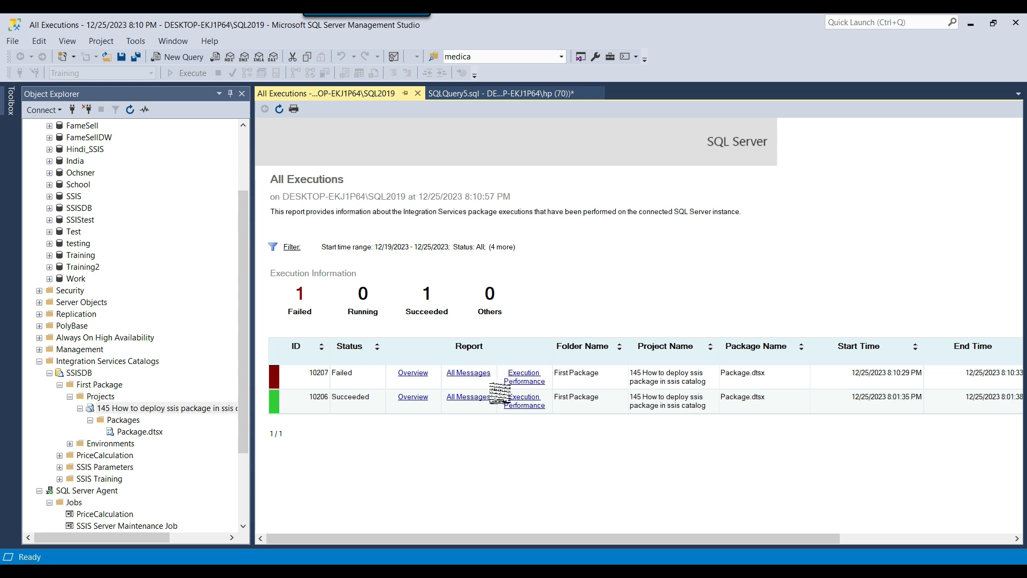
left_click(473, 373)
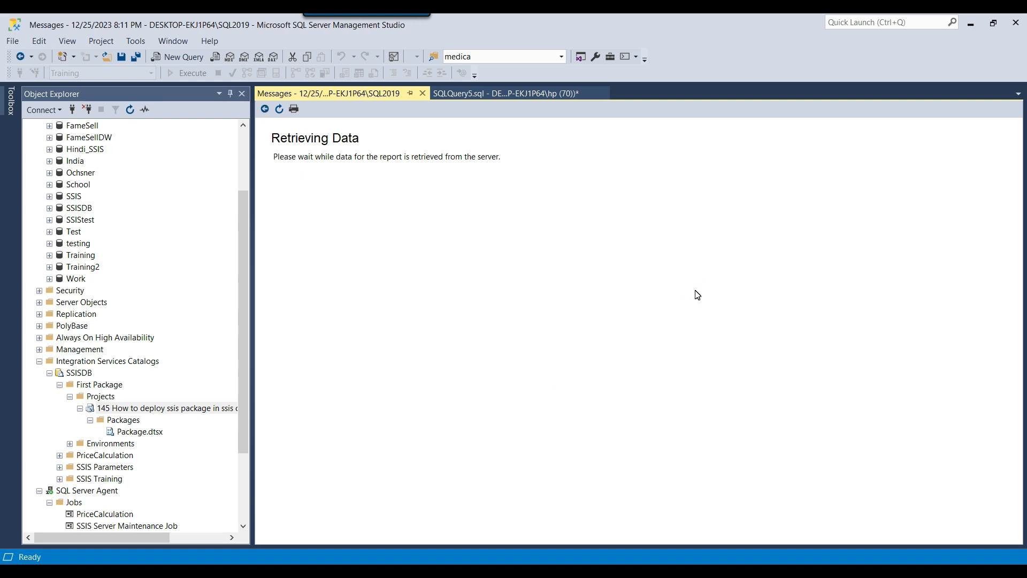
scroll(679, 327, "down", 3)
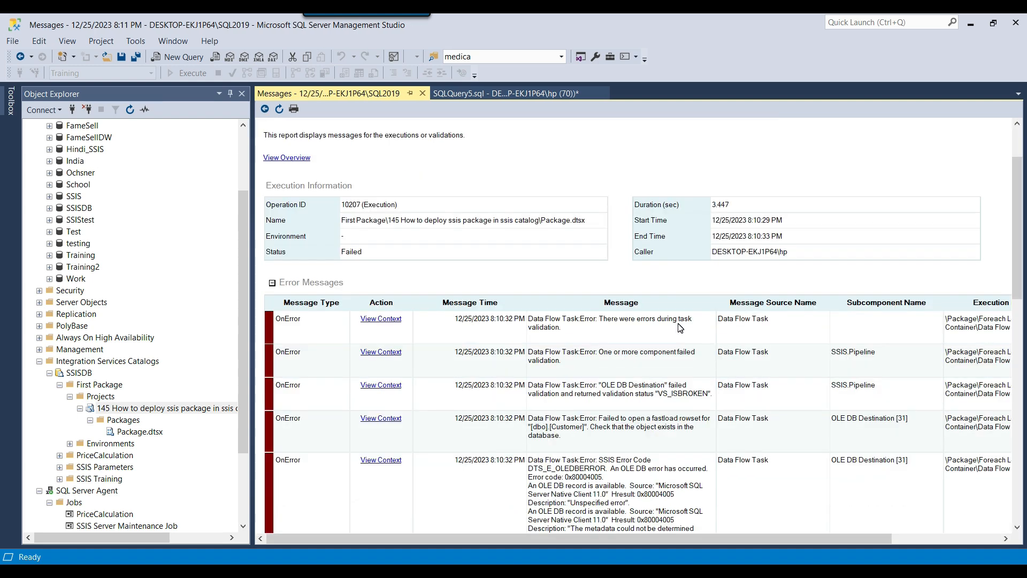
scroll(680, 328, "down", 3)
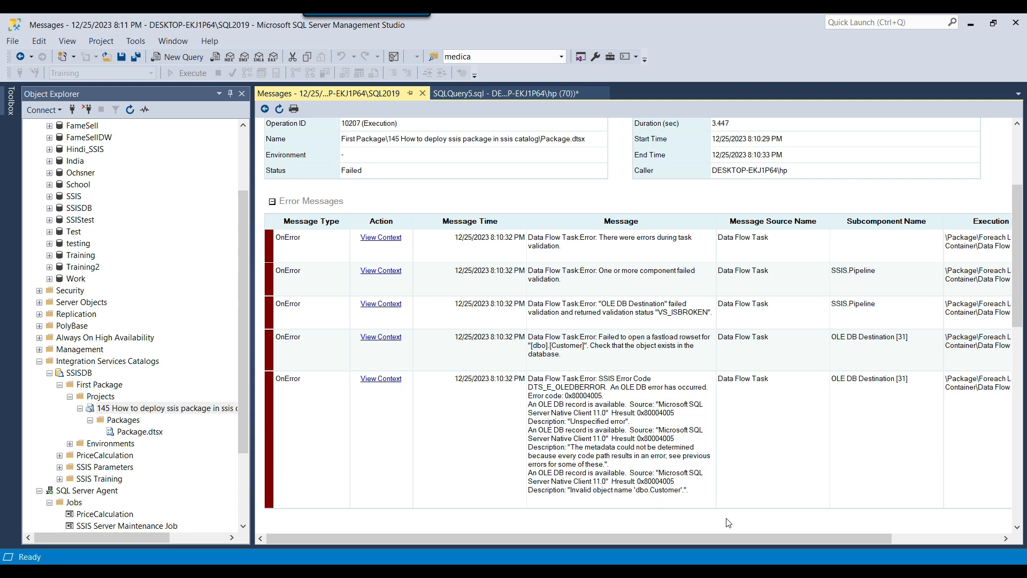
scroll(644, 419, "up", 3)
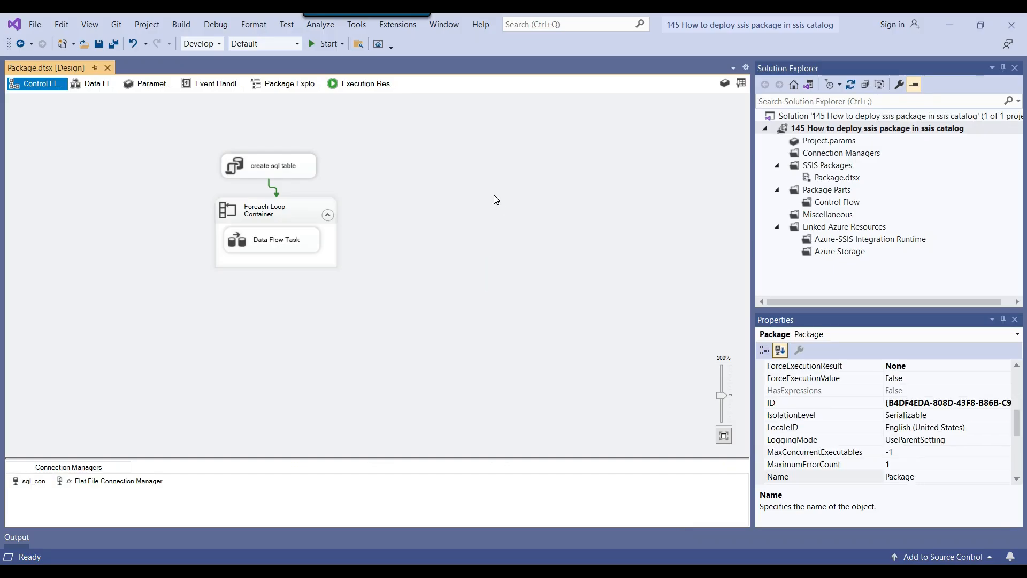
Open the package Properties from the Control Flow canvas and set DelayValidation to True
right_click(504, 178)
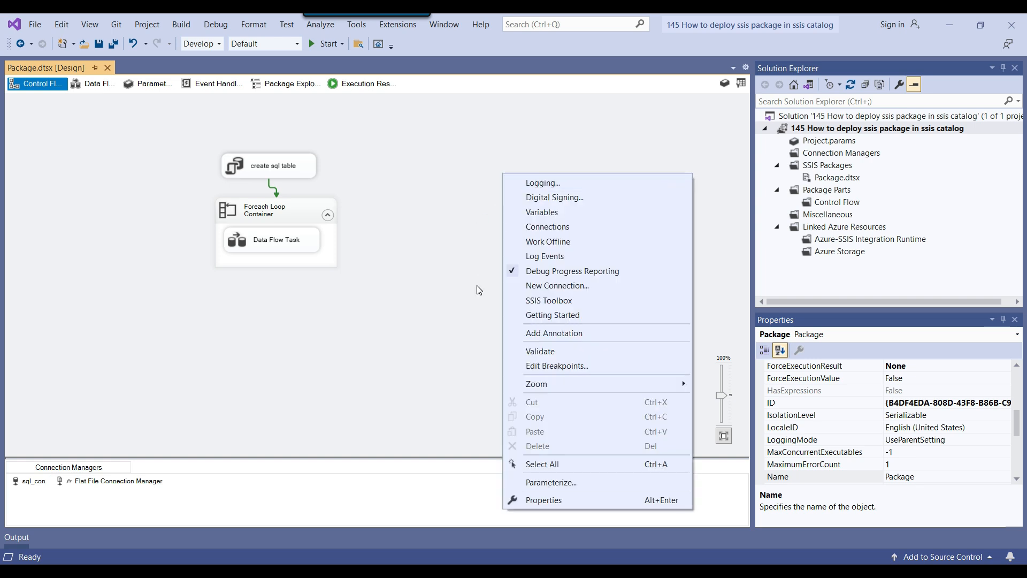
left_click(564, 500)
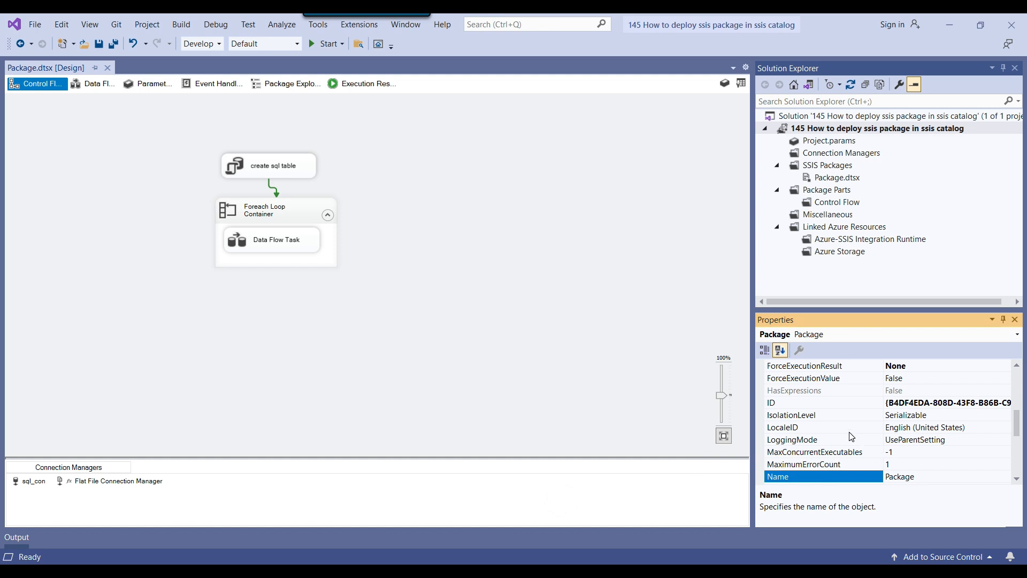
right_click(529, 298)
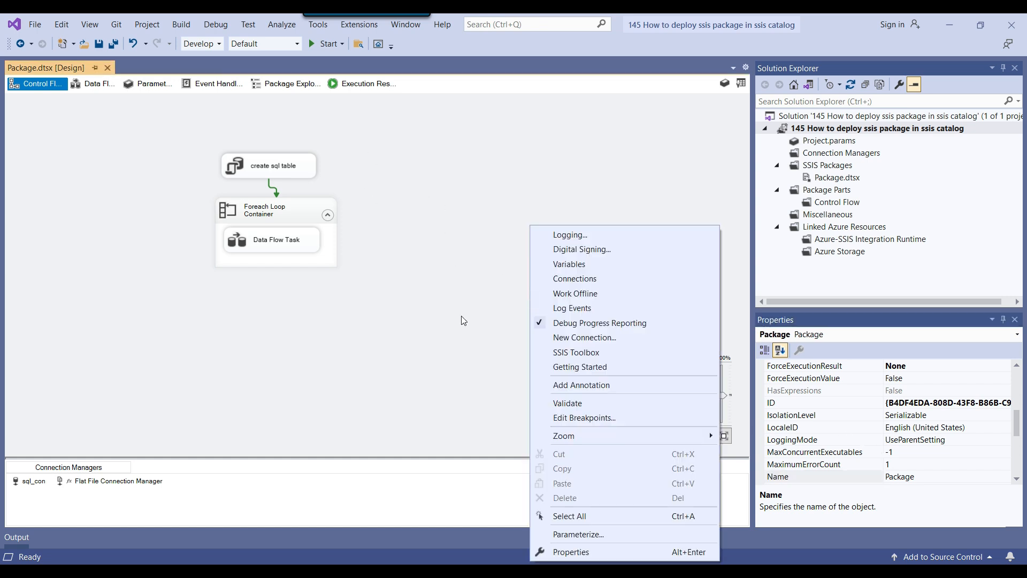
left_click(562, 553)
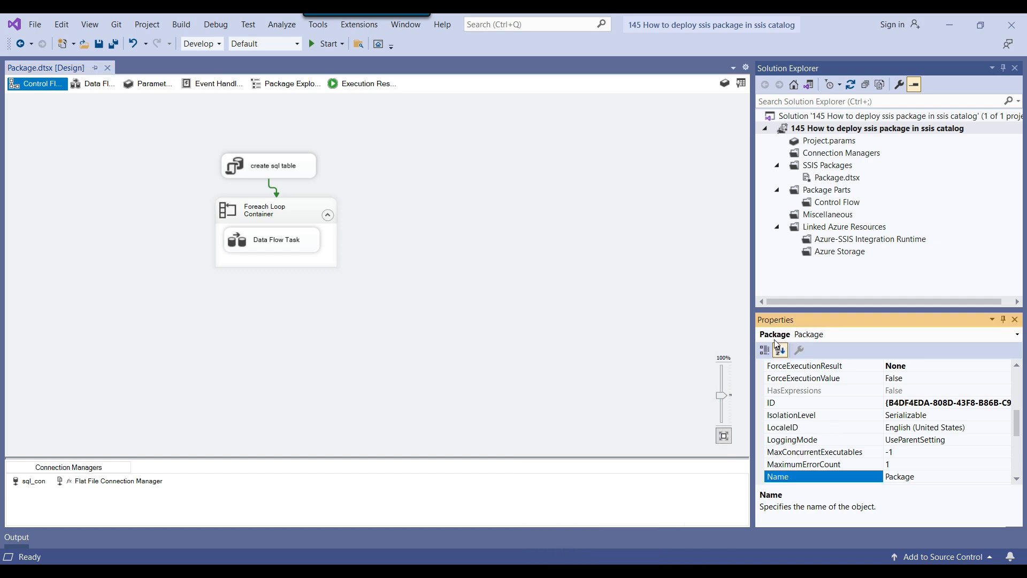
scroll(836, 430, "up", 3)
scroll(839, 435, "up", 2)
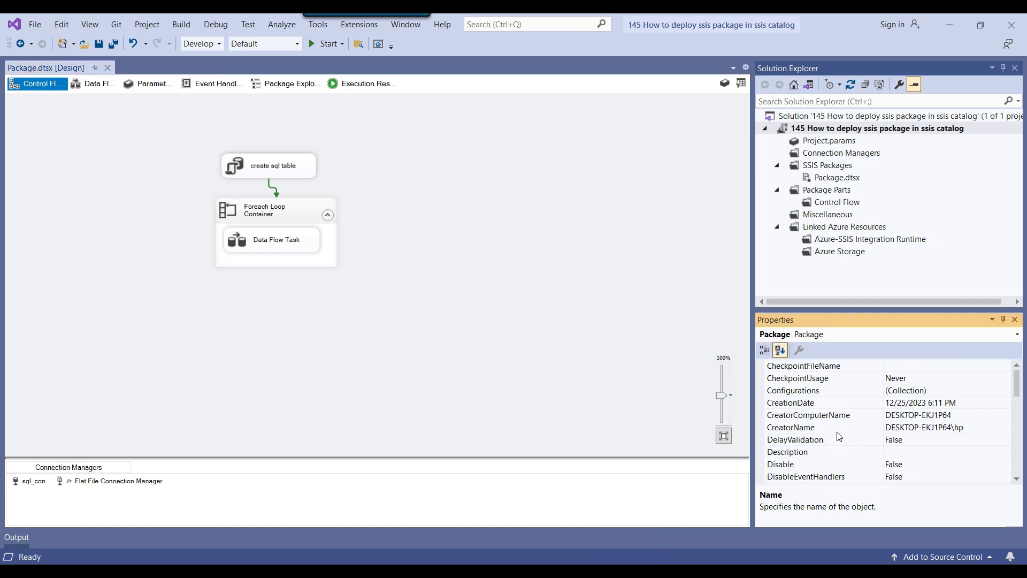
left_click(833, 440)
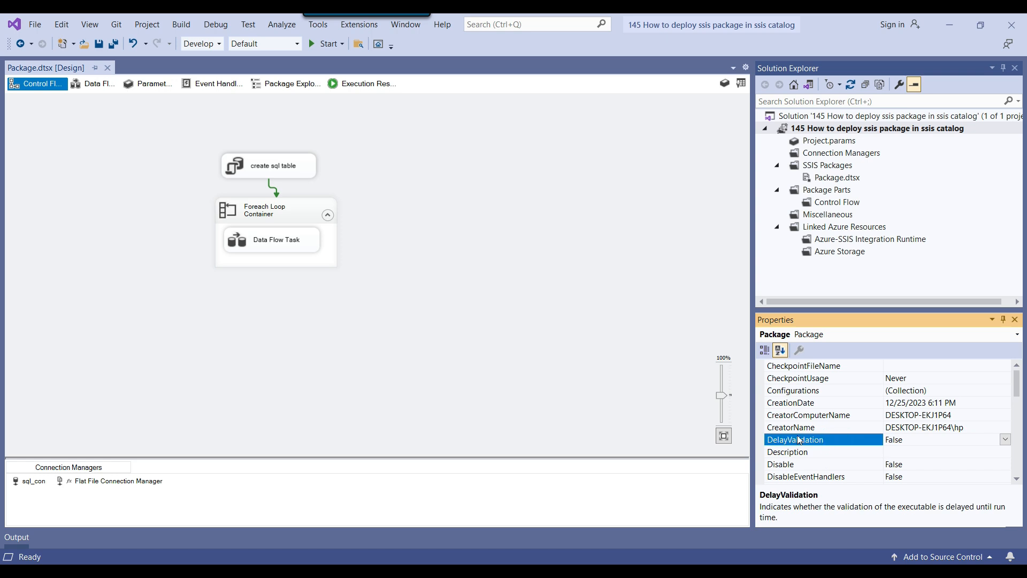
left_click(1005, 439)
left_click(919, 455)
Inspect the OLE DB Destination in the Data Flow Task, then save Package.dtsx
left_click(248, 246)
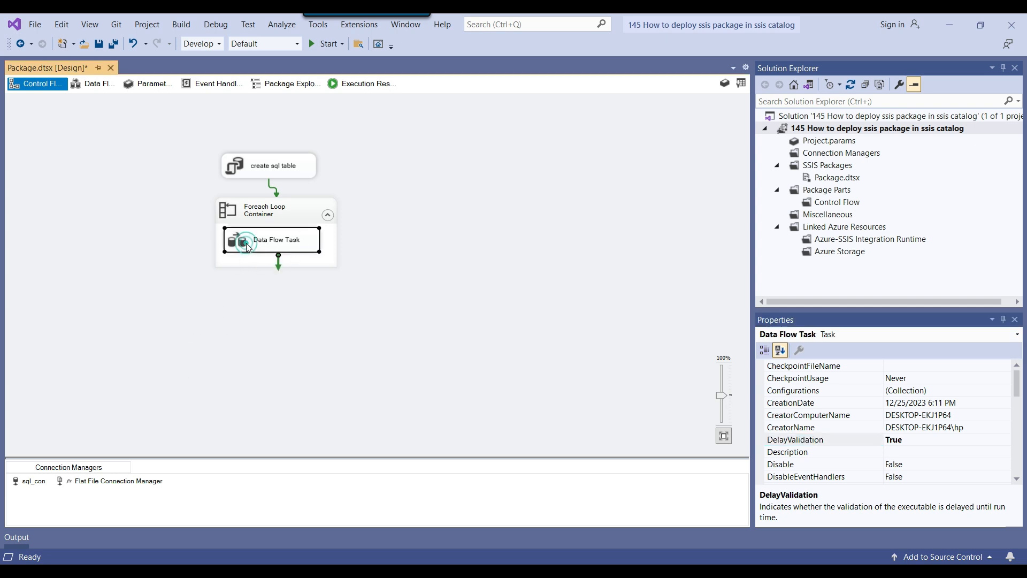
double_click(247, 246)
left_click(243, 297)
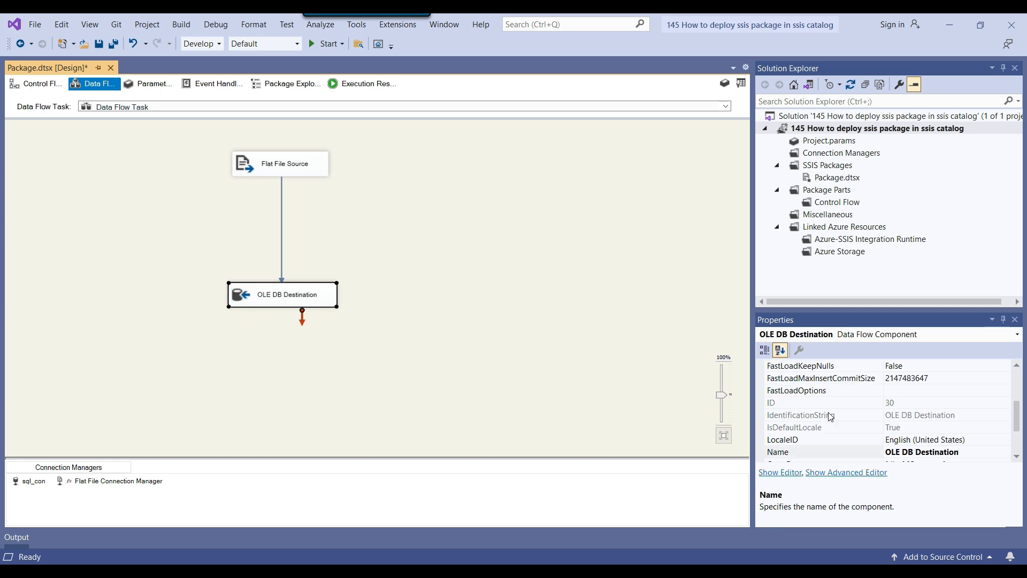
scroll(877, 423, "down", 2)
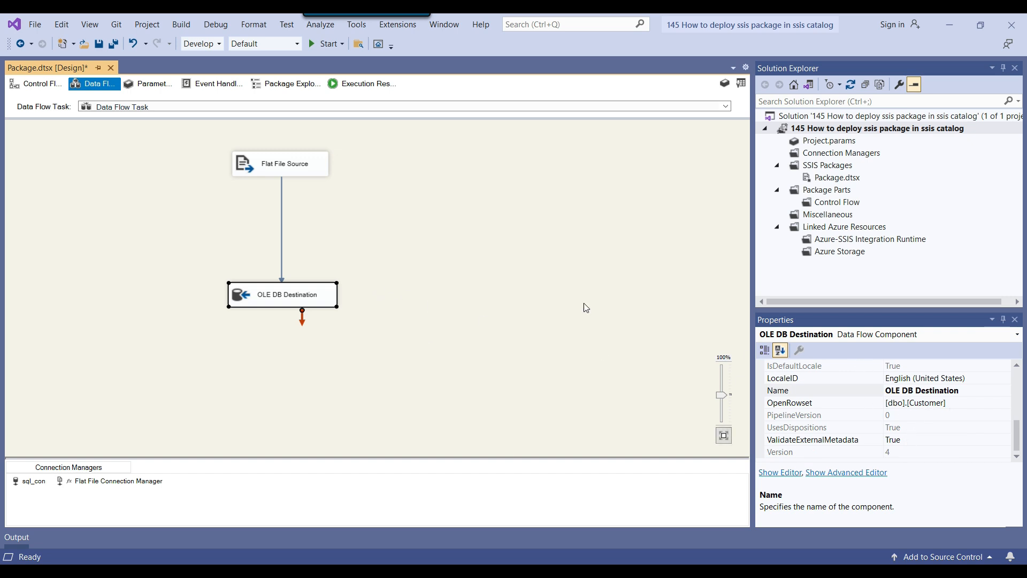
left_click(39, 89)
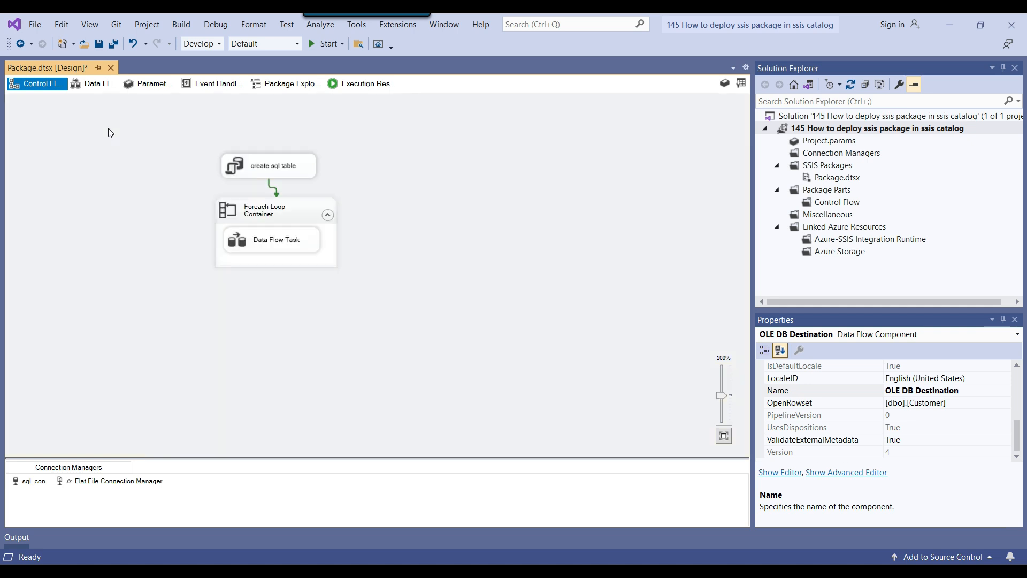
left_click(98, 44)
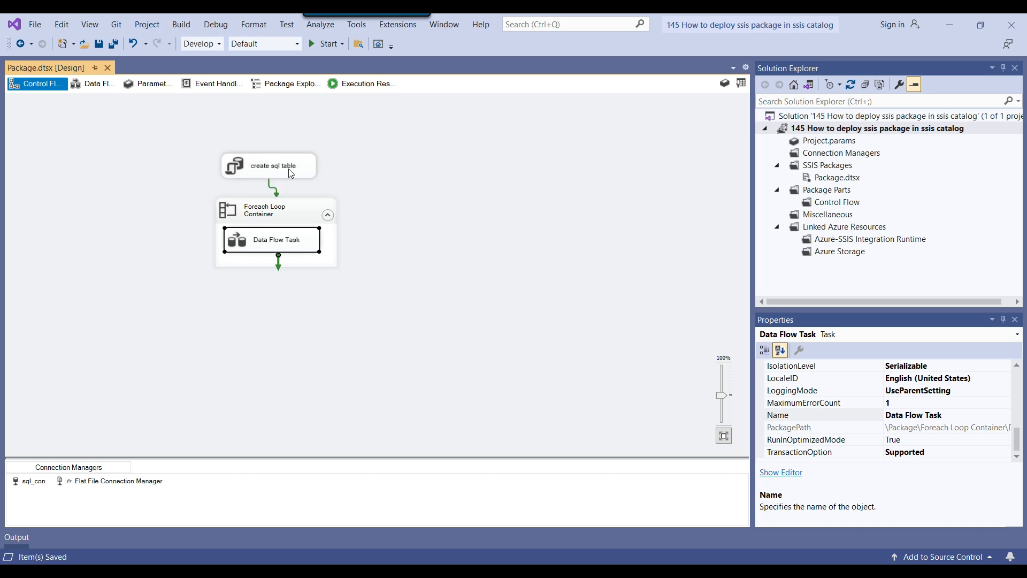
Check the create sql table task and package properties to confirm DelayValidation is True
left_click(254, 170)
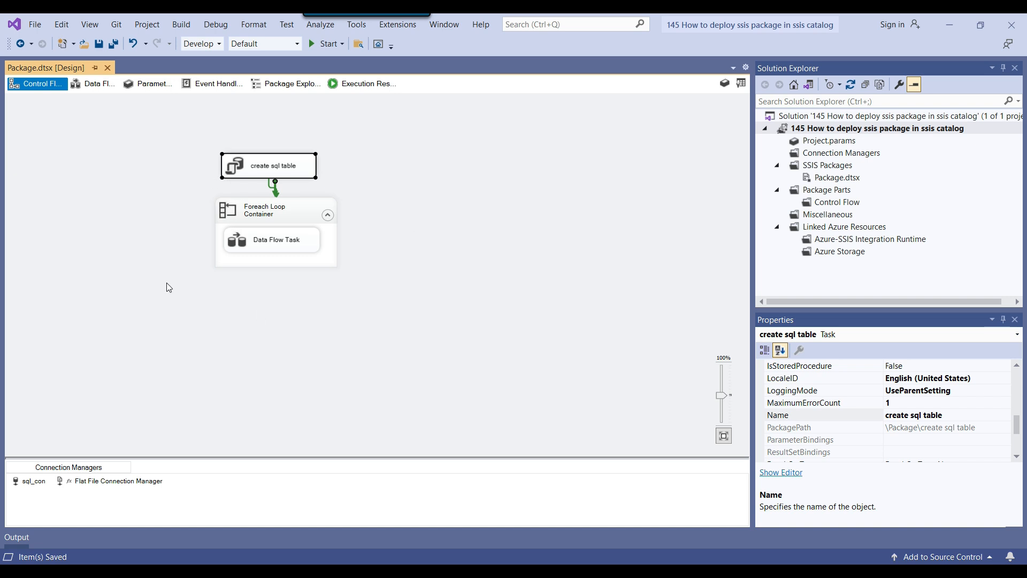
left_click(568, 328)
scroll(909, 410, "up", 7)
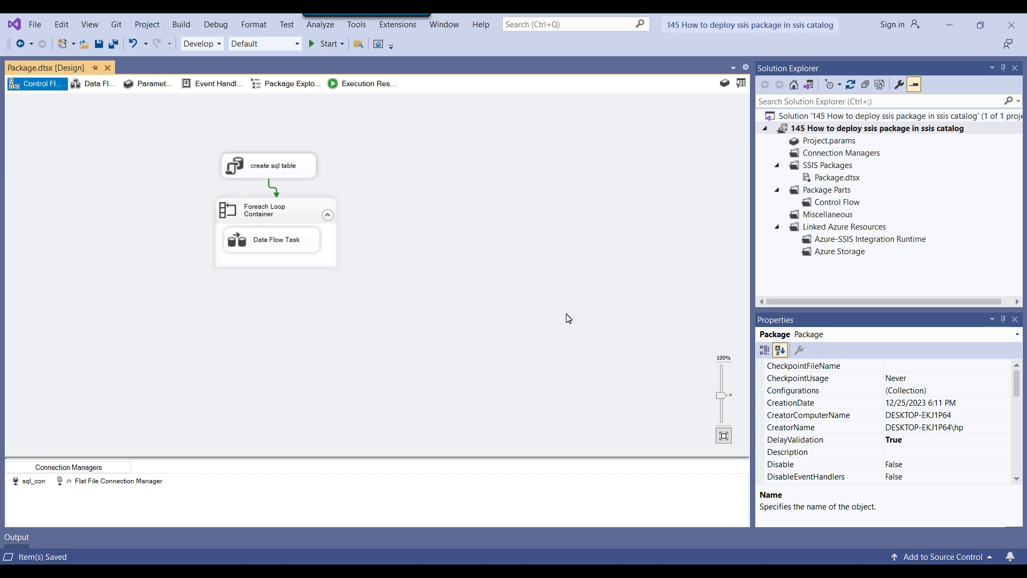
left_click(245, 174)
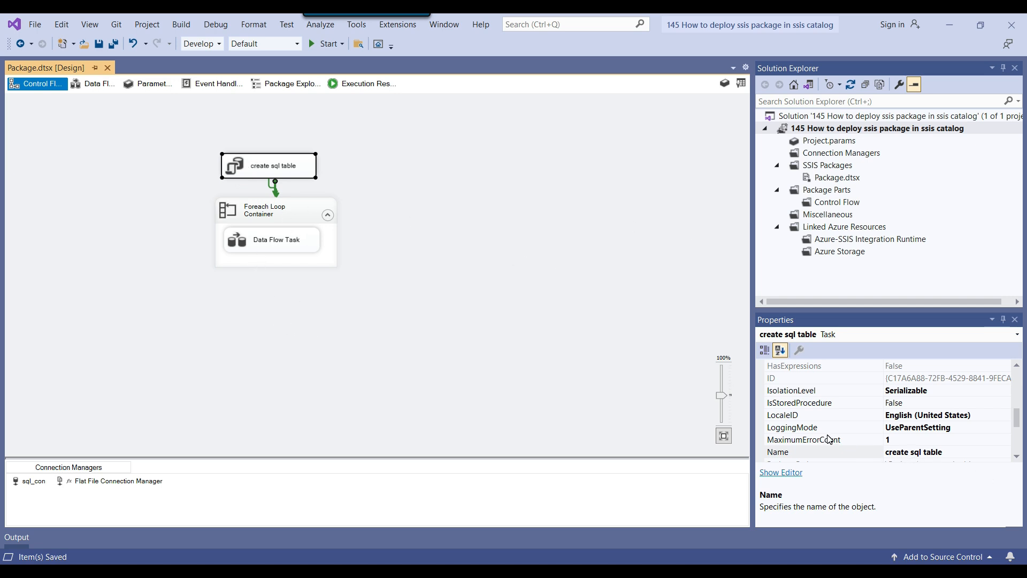
left_click(554, 301)
scroll(906, 423, "up", 5)
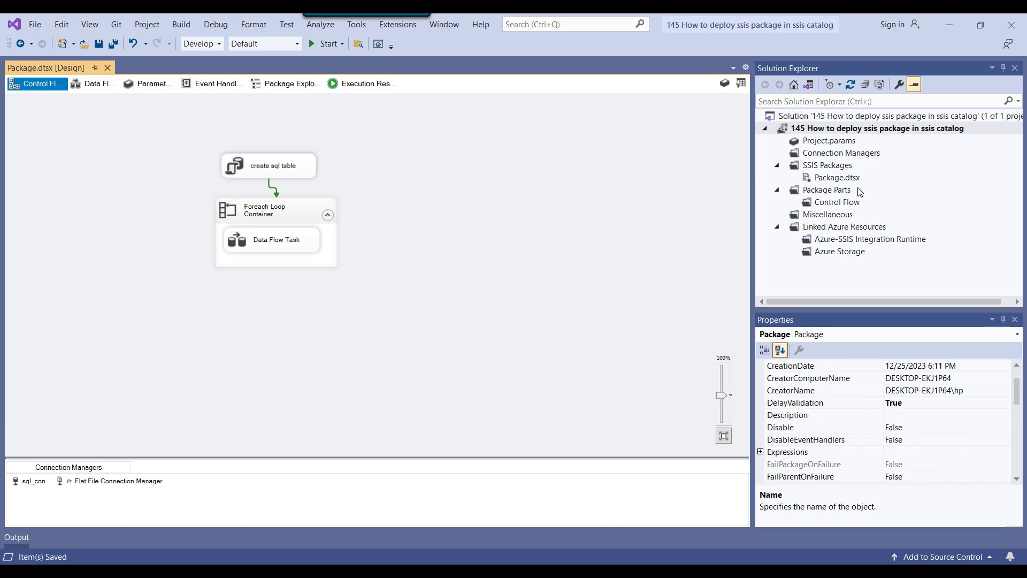
left_click(800, 129)
right_click(799, 129)
Deploy the project to SSISDB's First Package with the Deployment Wizard and close it after all steps pass
left_click(829, 138)
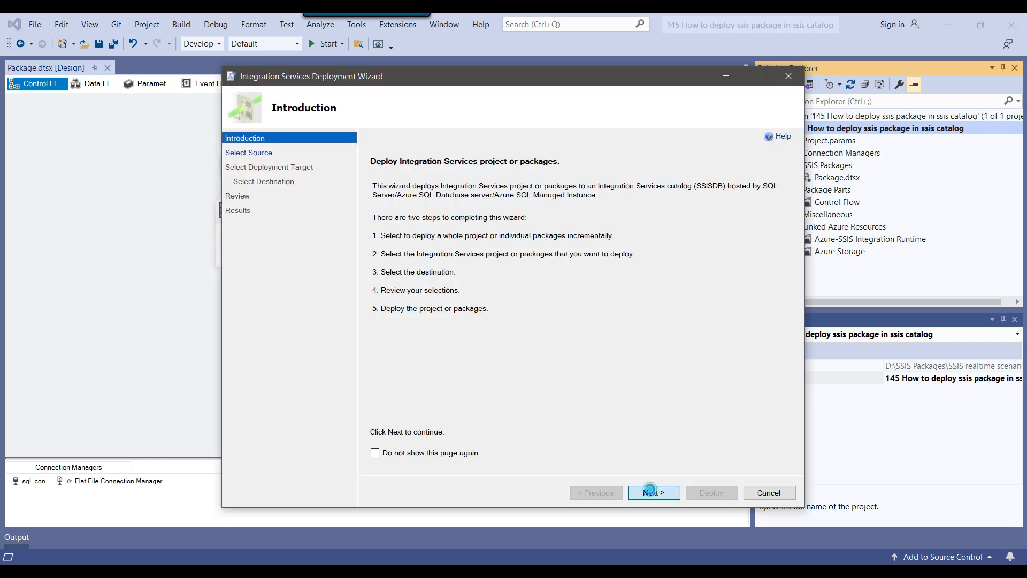
left_click(653, 491)
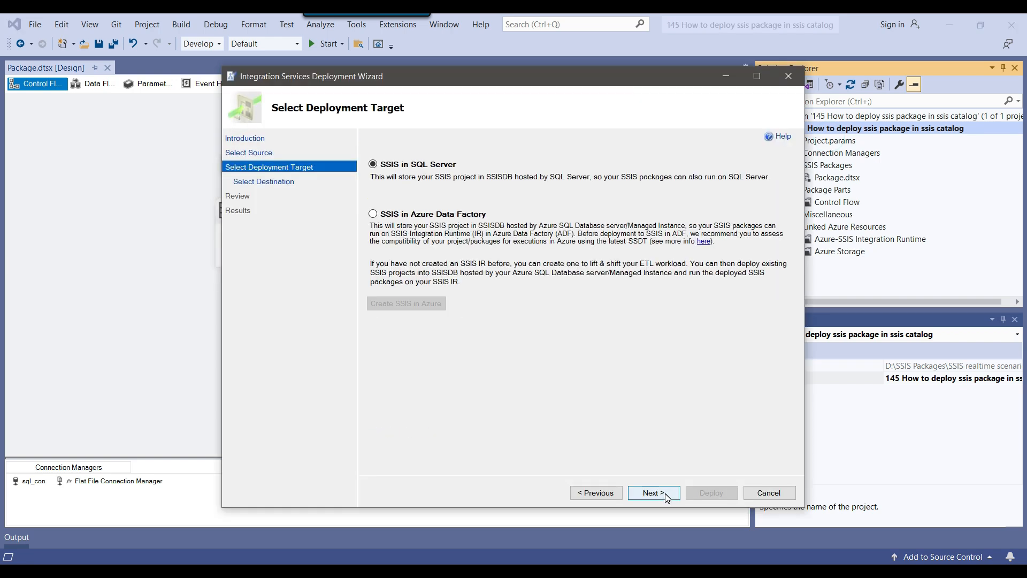
left_click(665, 493)
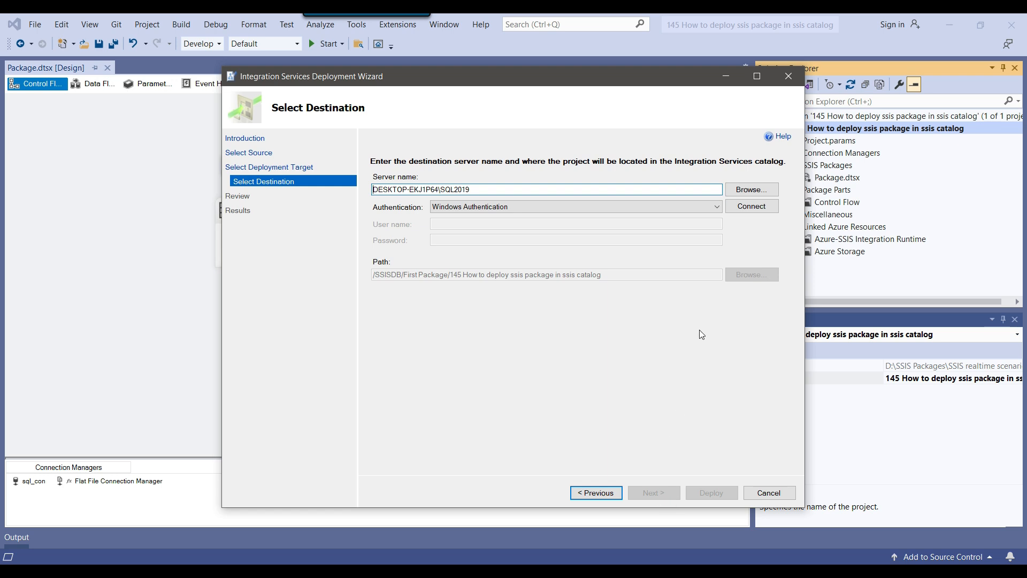
left_click(759, 208)
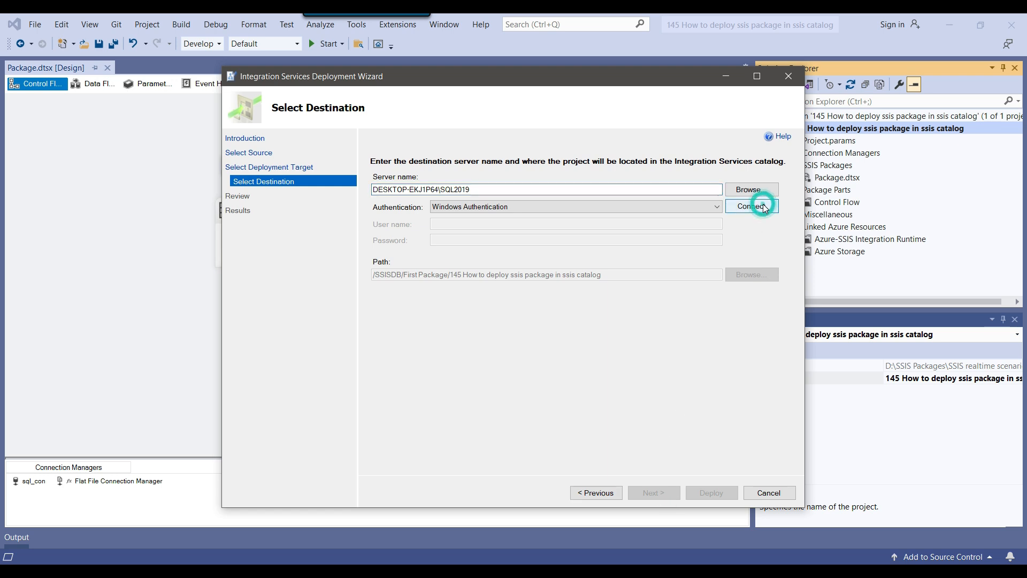
left_click(665, 492)
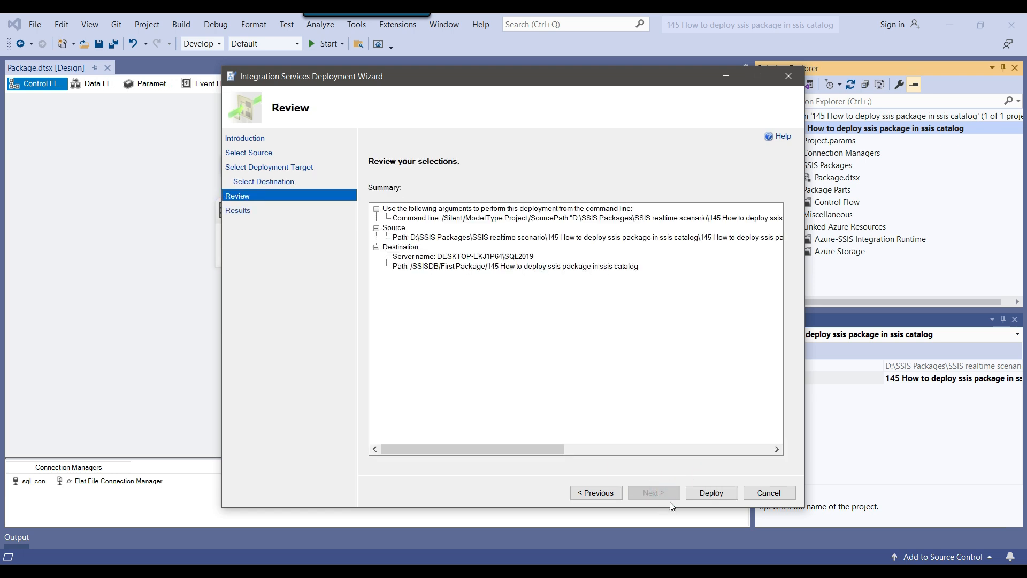
left_click(711, 492)
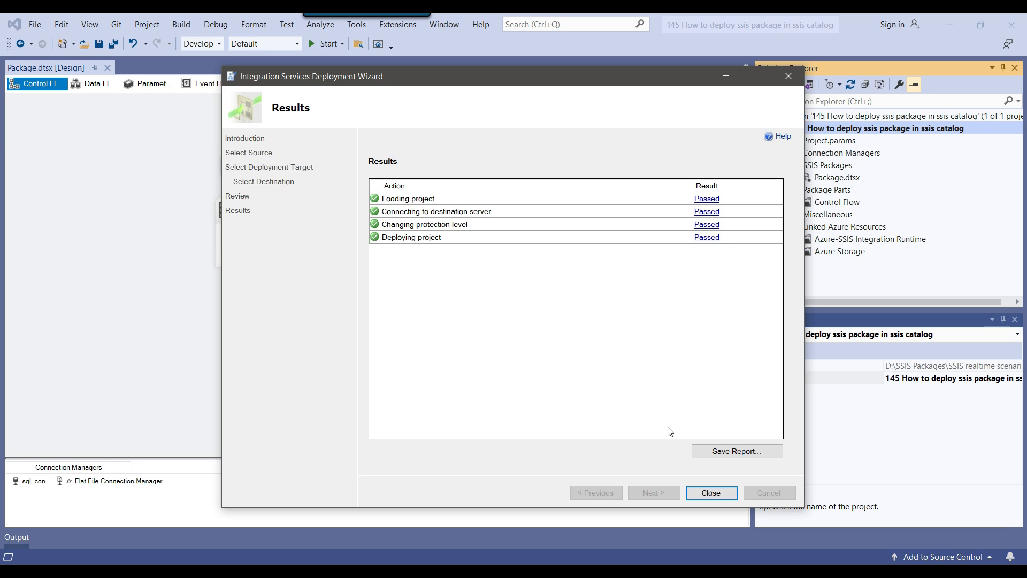
left_click(711, 493)
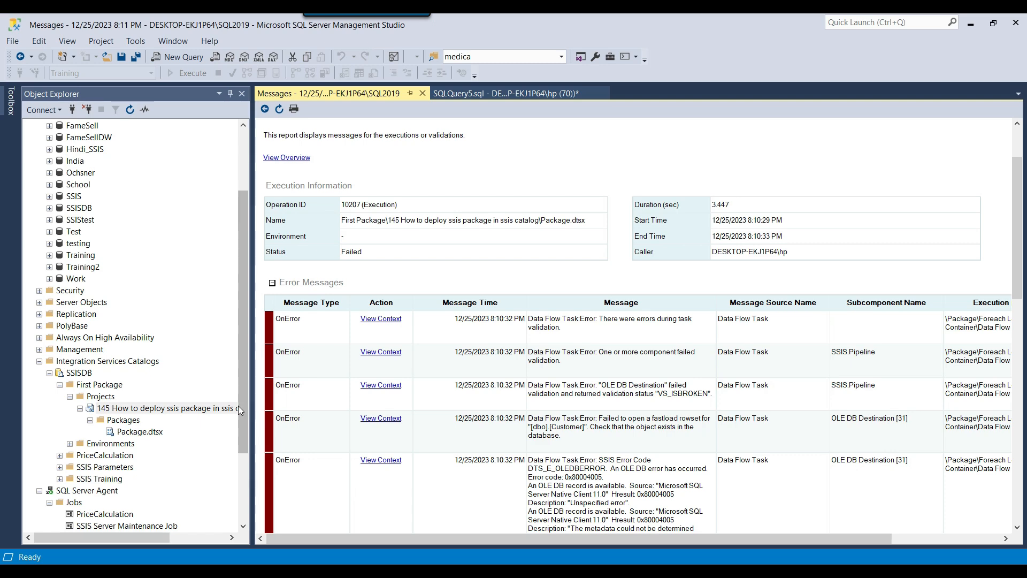
Close the failed execution report and start first sql job, which now succeeds on both steps
left_click(422, 94)
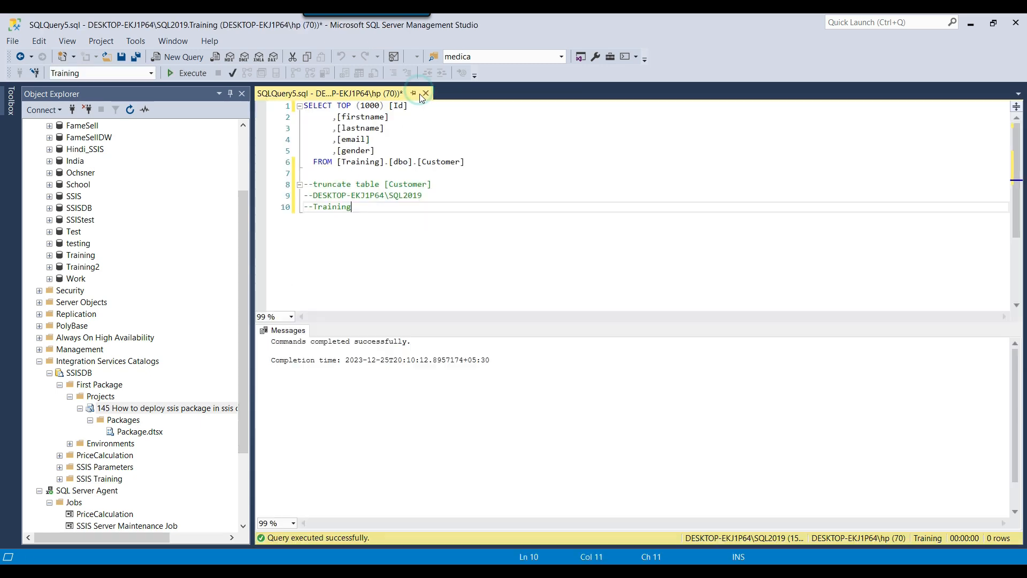
scroll(107, 454, "down", 3)
right_click(107, 449)
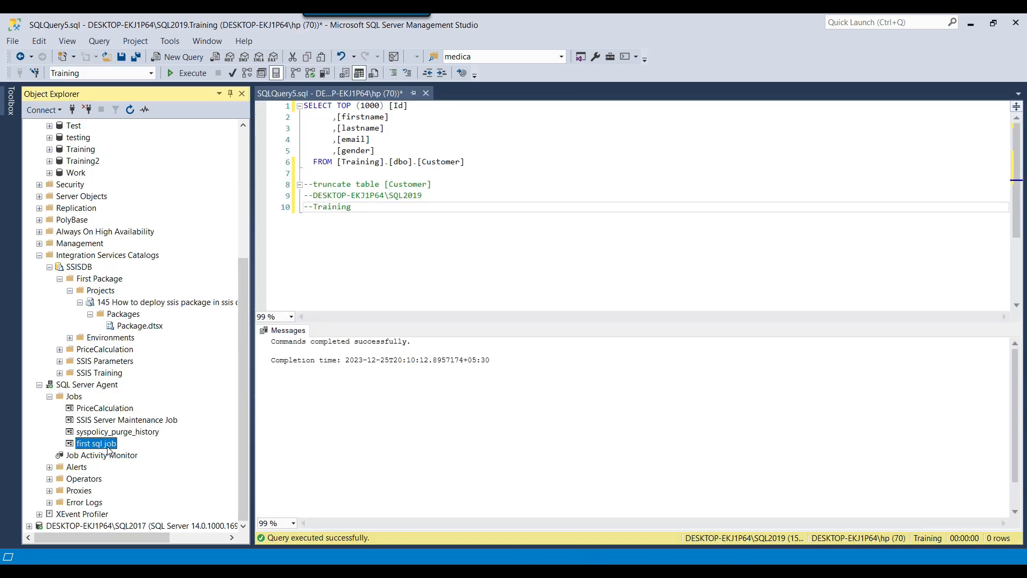
left_click(165, 398)
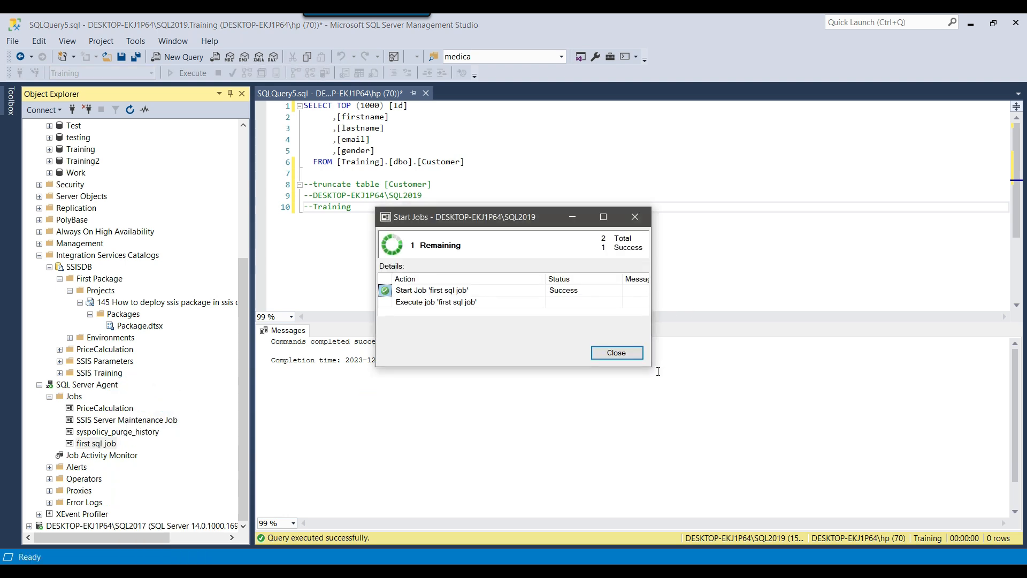
left_click_drag(651, 367, 753, 373)
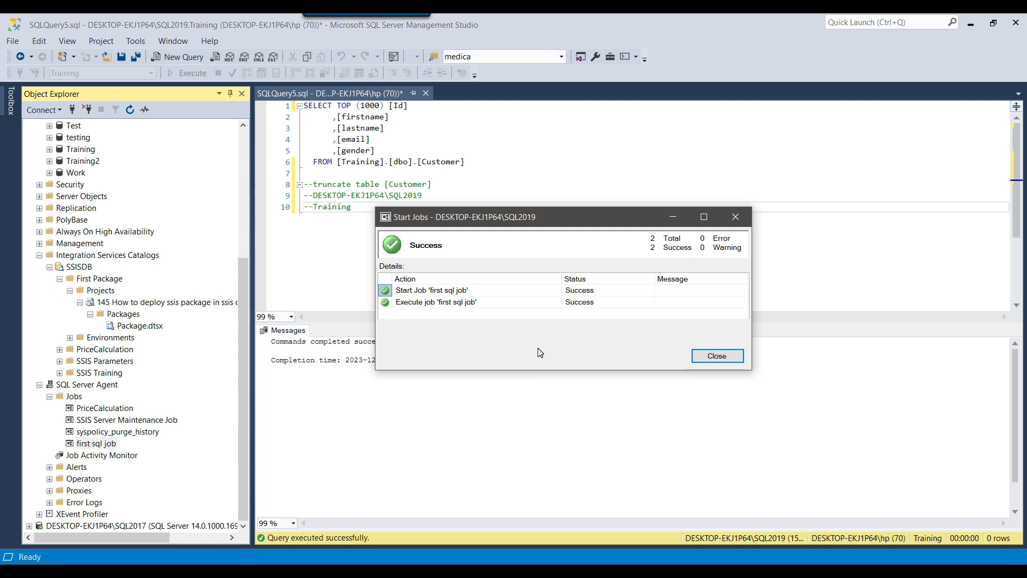
key("Return")
left_click_drag(488, 163, 303, 106)
key("ctrl+c")
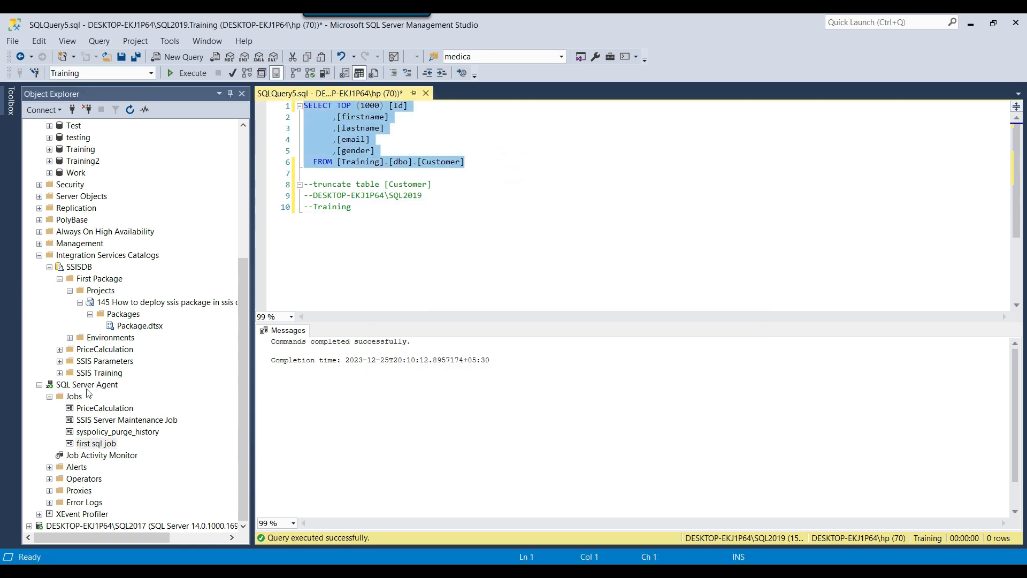
Expand SQL2017 > Work > Tables and refresh to reveal the new dbo.Customer table
left_click(29, 525)
left_click(51, 423)
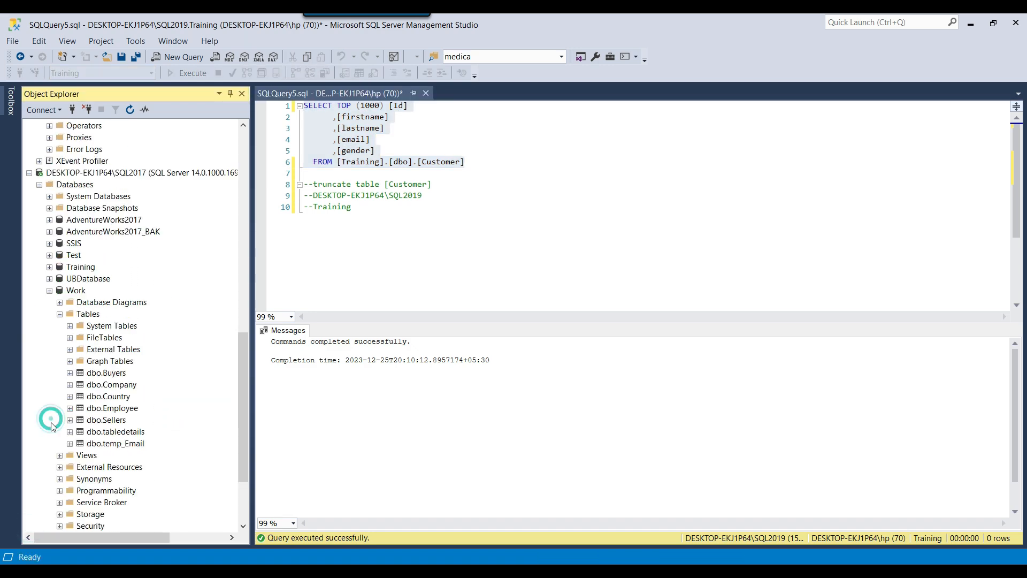
right_click(94, 315)
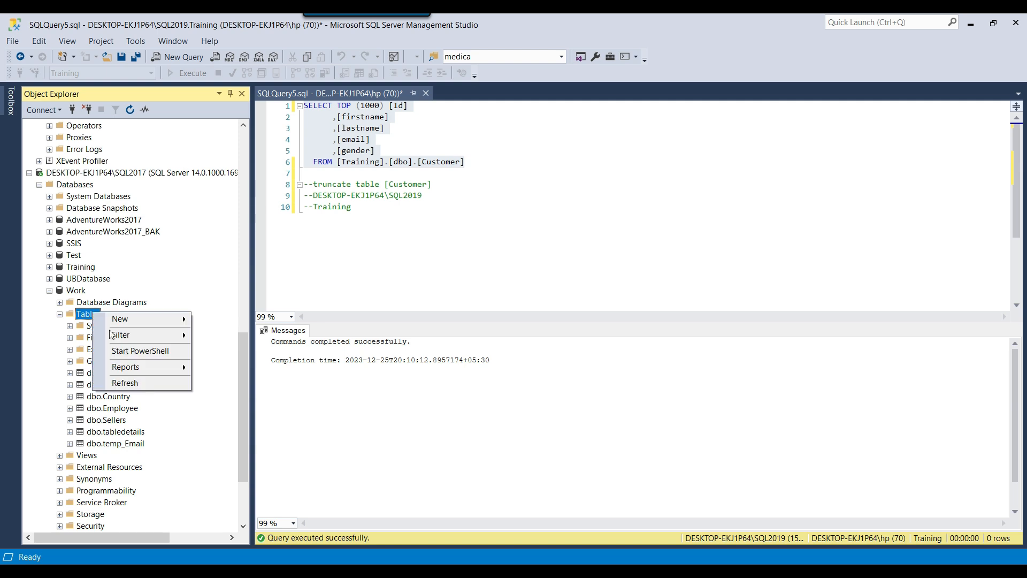
left_click(127, 383)
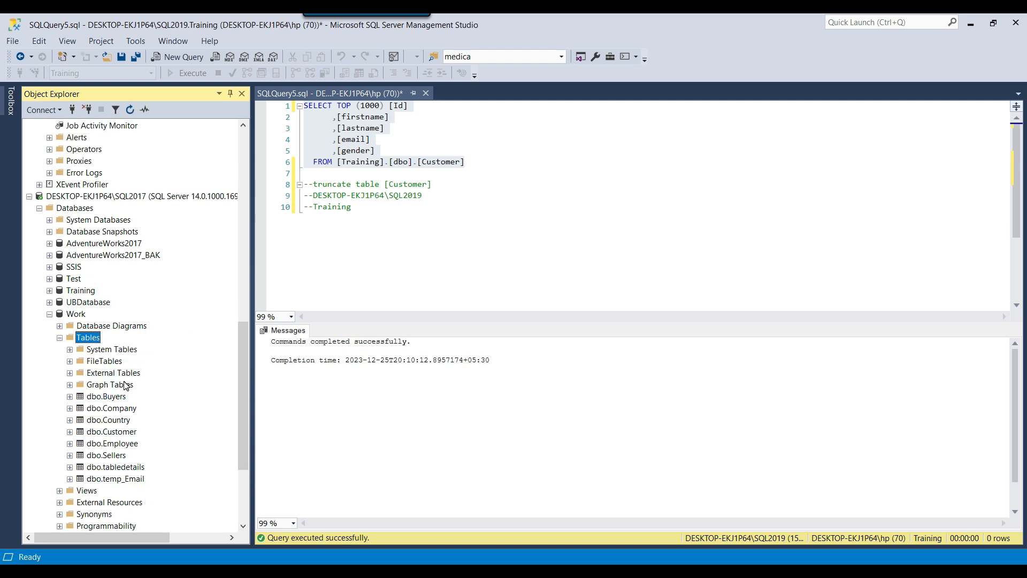
left_click(125, 431)
left_click(93, 339)
In a new query on Work, run the Customer SELECT without the [Training]. prefix, returning 999 rows
left_click(185, 55)
key("ctrl+v")
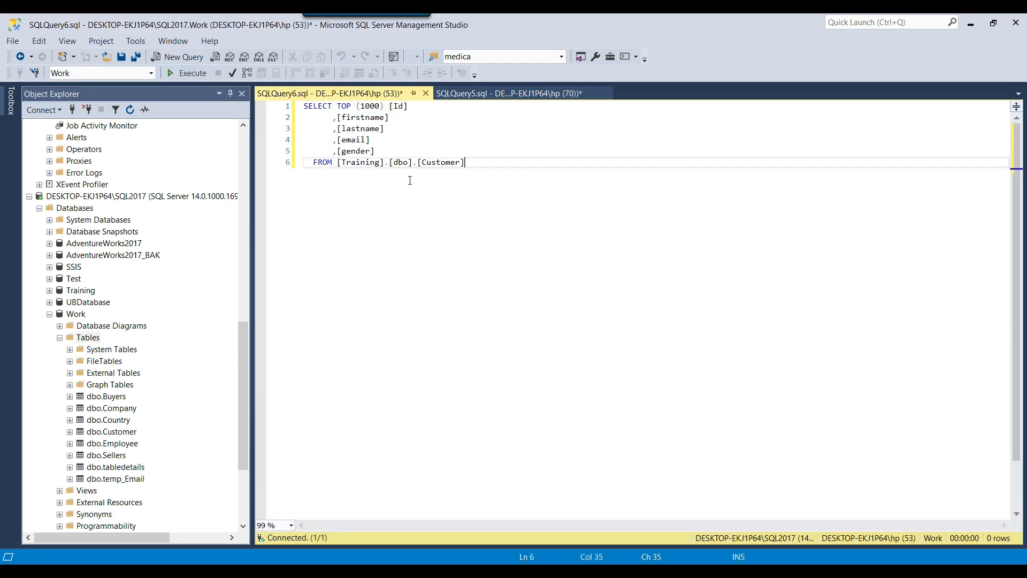
left_click(367, 162)
double_click(367, 162)
key("Delete")
key("Delete")
key("F5")
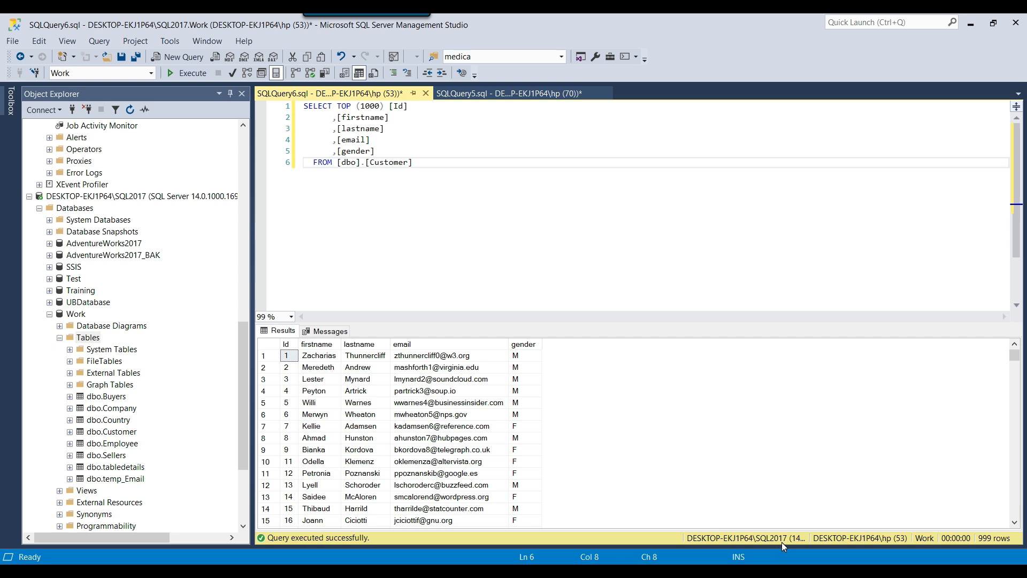
left_click(449, 206)
key("ctrl+a")
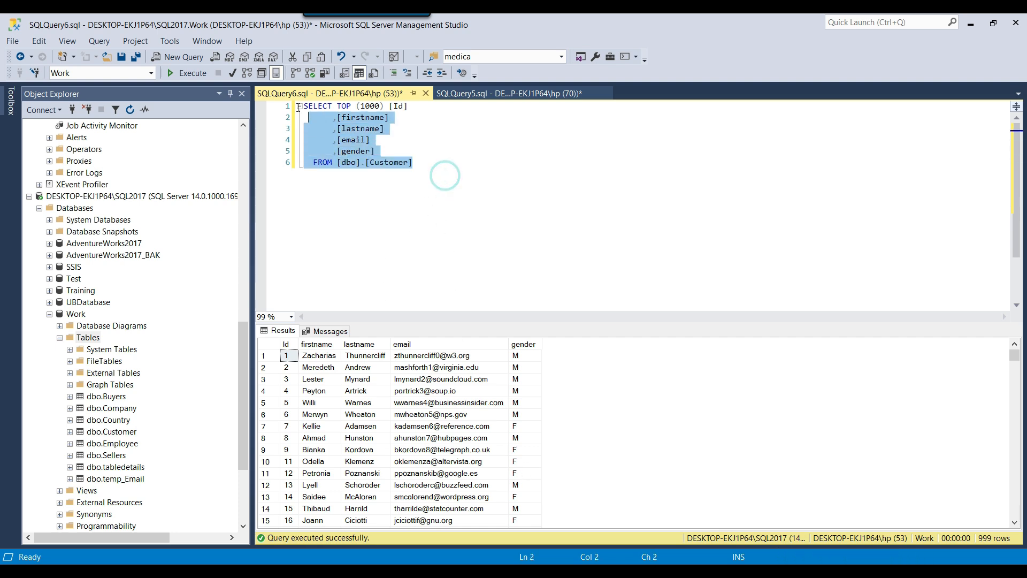
left_click(571, 291)
Copy 'truncate table [Customer]' into the Work query and execute it
left_click(498, 93)
left_click(459, 188)
left_click(317, 184)
mouse_move(316, 185)
left_mouse_down()
mouse_move(483, 194)
mouse_move(483, 186)
mouse_move(302, 184)
left_mouse_up()
key("ctrl+c")
left_click(482, 186)
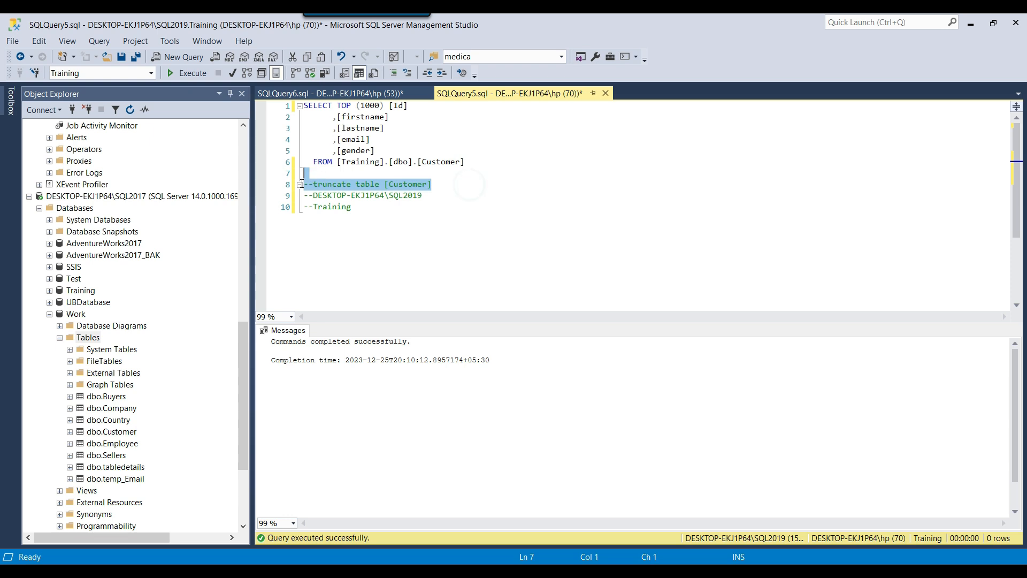
left_click(329, 94)
left_click(496, 170)
key("ctrl+v")
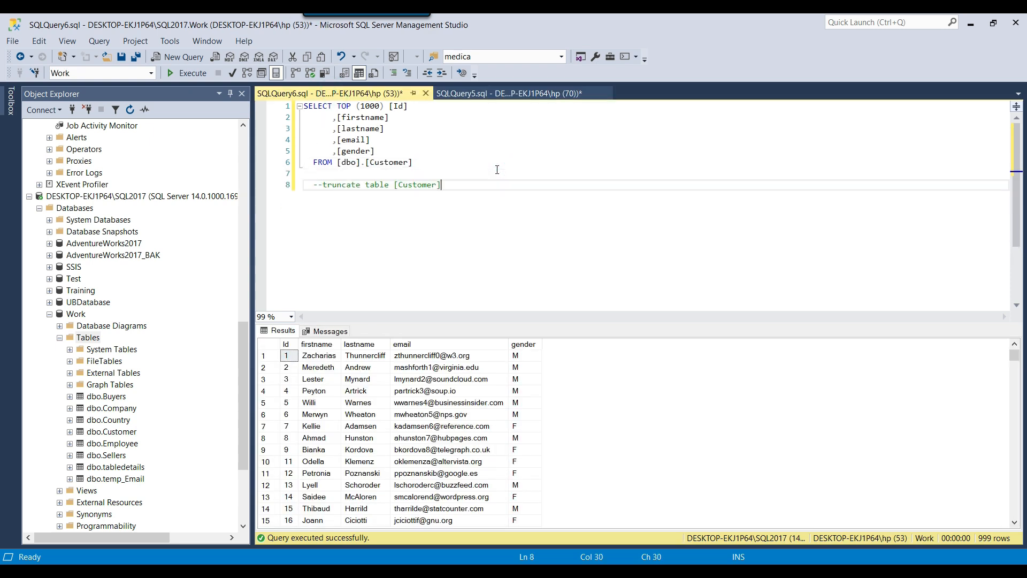
key("shift+Home")
key("shift+Right")
key("shift+Right")
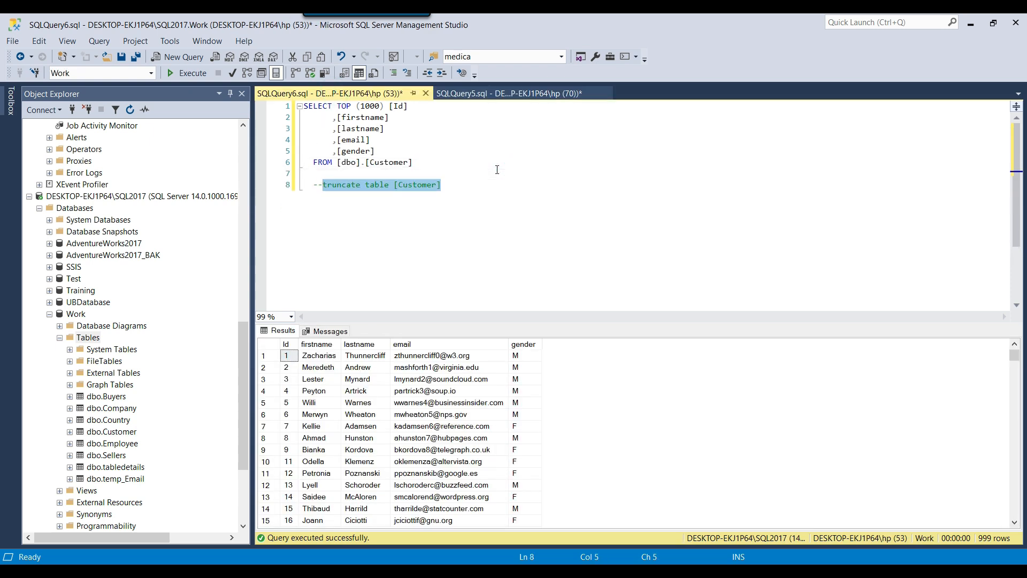
key("F5")
Rerun the Work and Training Customer SELECT queries to confirm both tables are empty
left_click(496, 169)
key("F5")
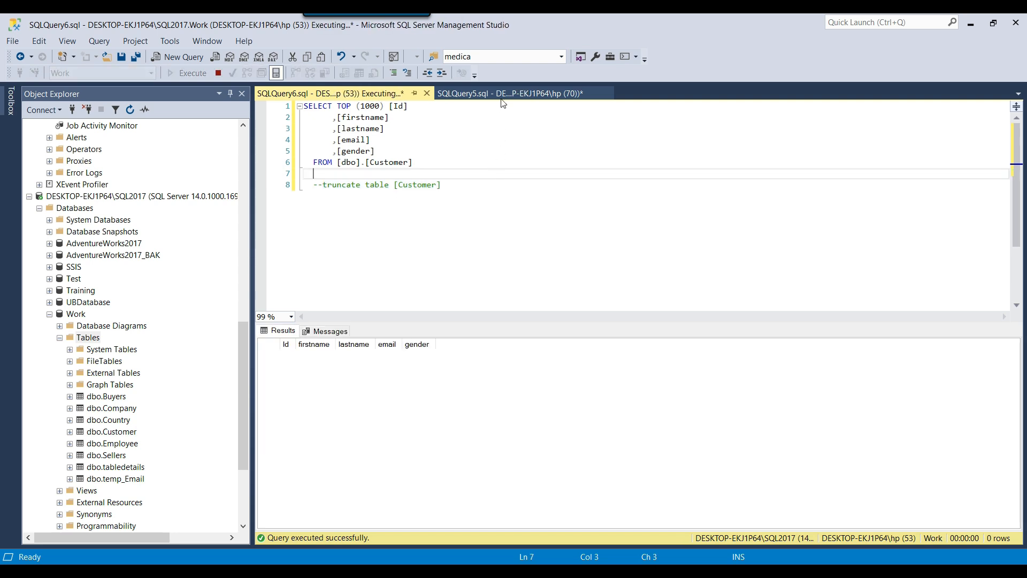
left_click(502, 100)
left_click(516, 161)
key("F5")
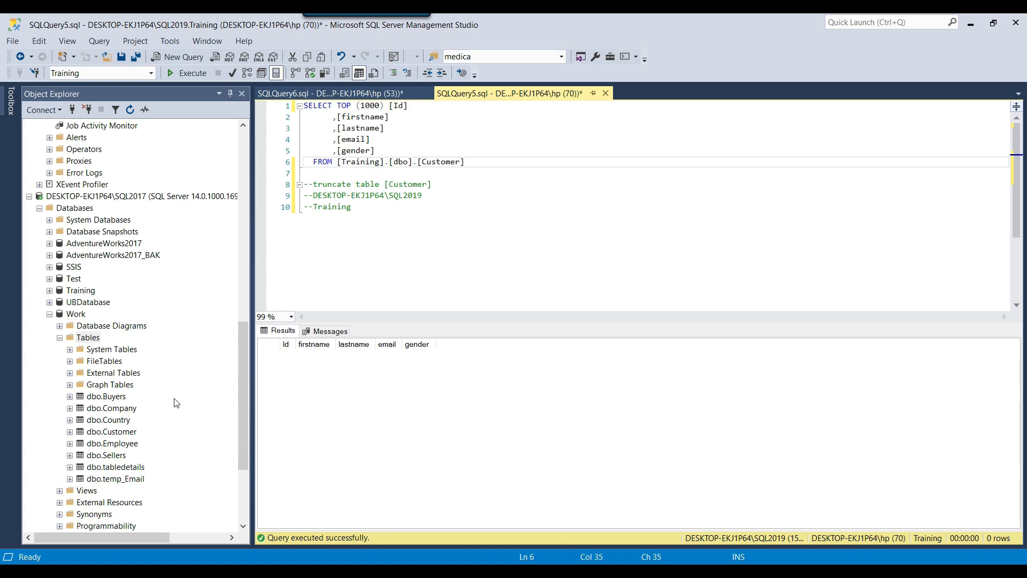
scroll(176, 403, "down", 3)
Review the first sql job's Properties and cancel without changes
scroll(49, 248, "up", 5)
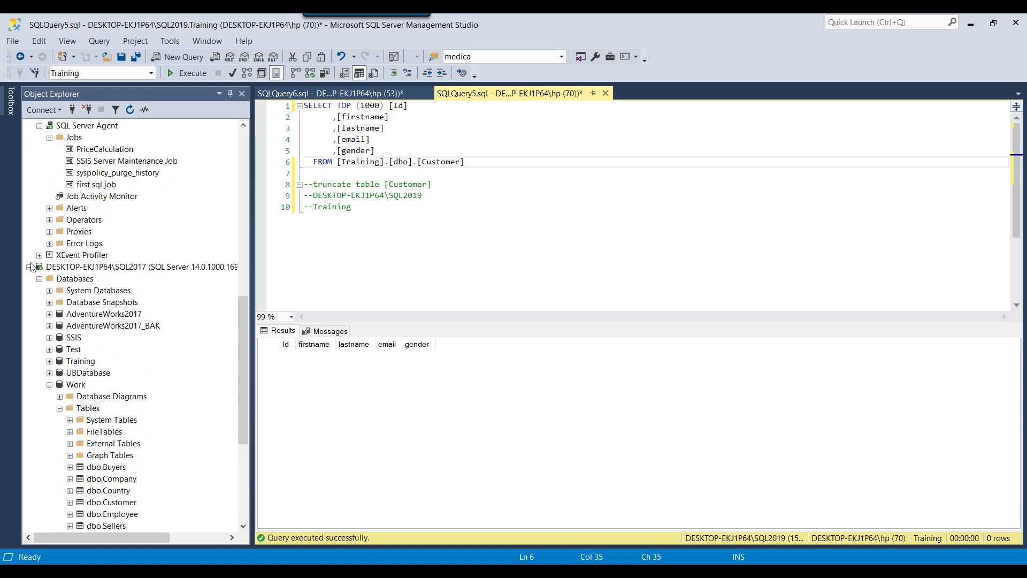
left_click(29, 266)
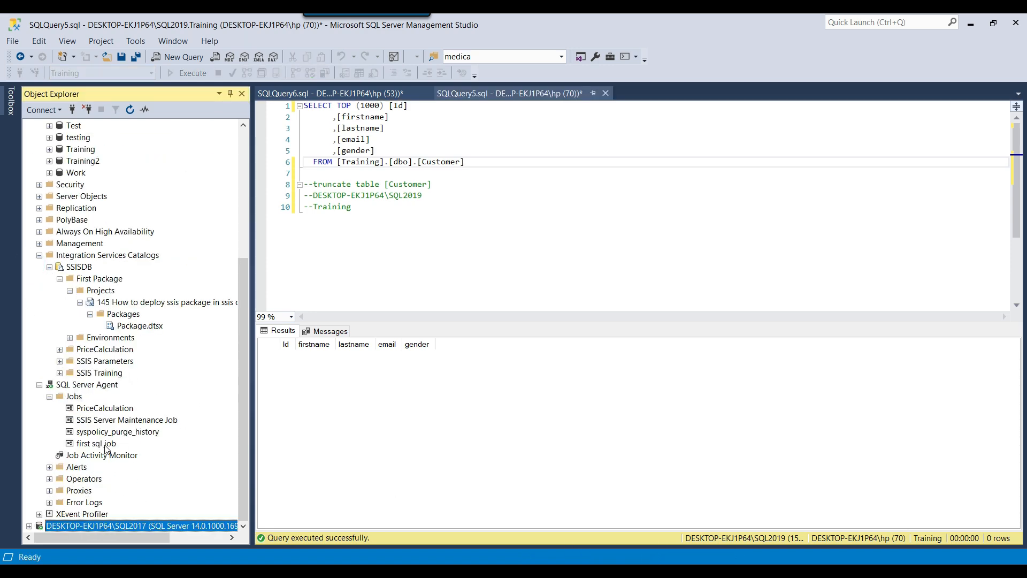
right_click(104, 444)
left_click(161, 553)
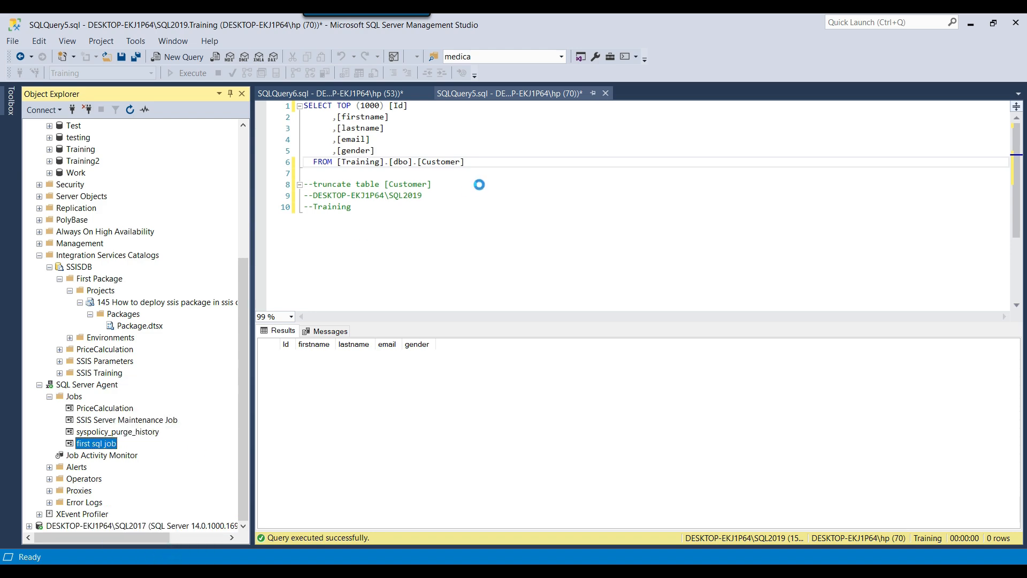
left_click(740, 489)
Switch to Visual Studio and open the project's Project.params
left_click(672, 275)
left_click(672, 275)
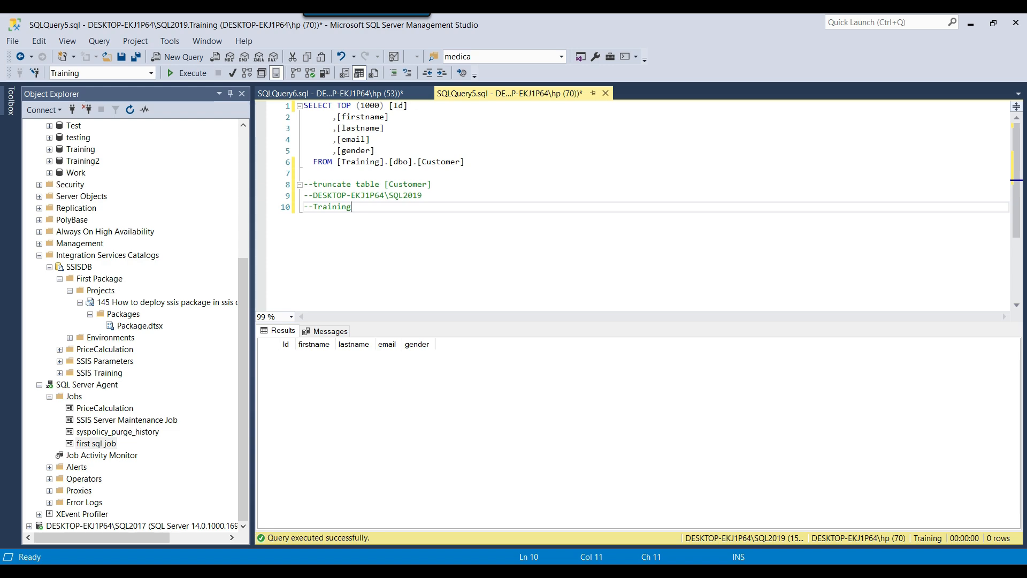
key("alt+Tab")
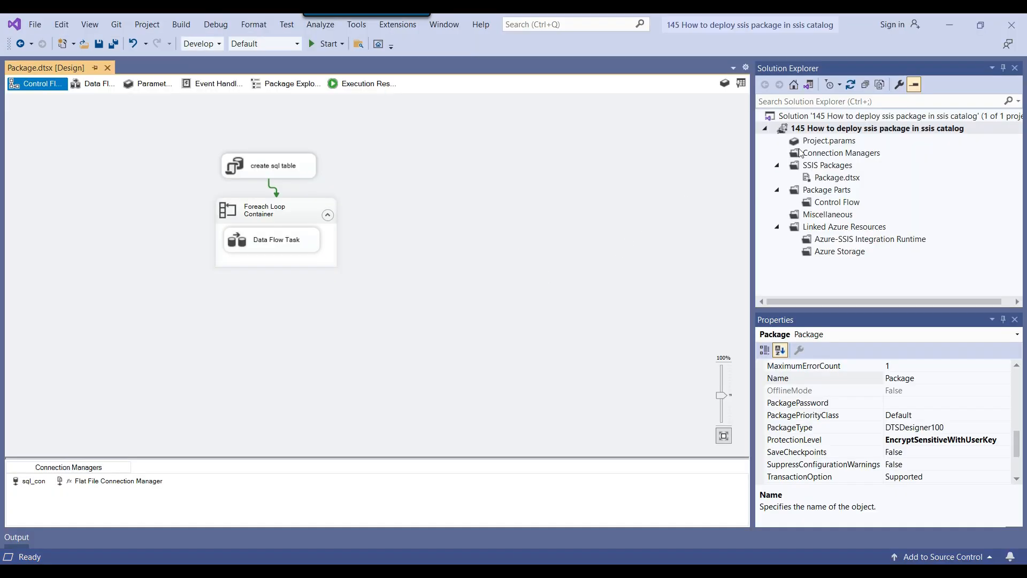
right_click(822, 143)
left_click(830, 160)
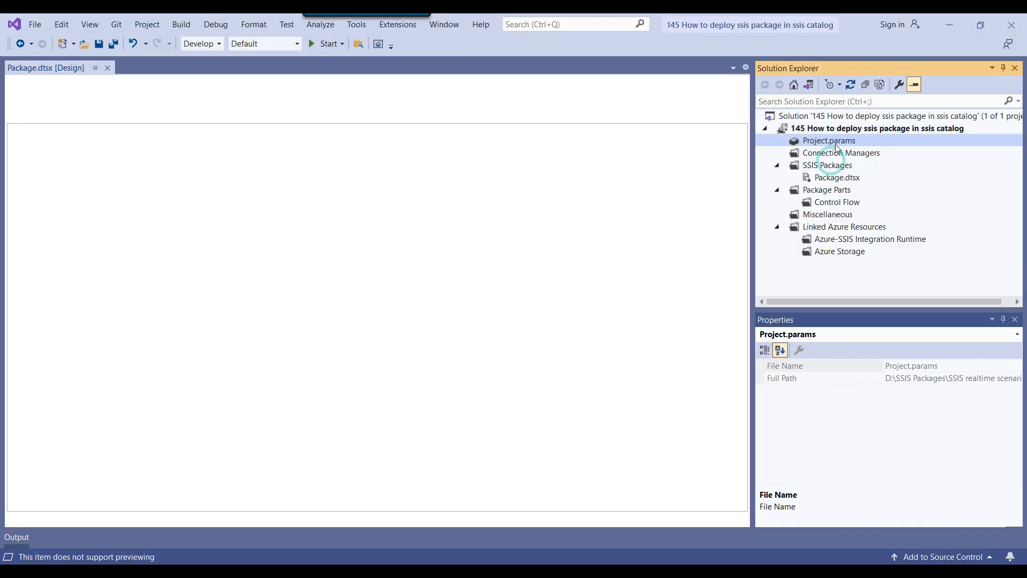
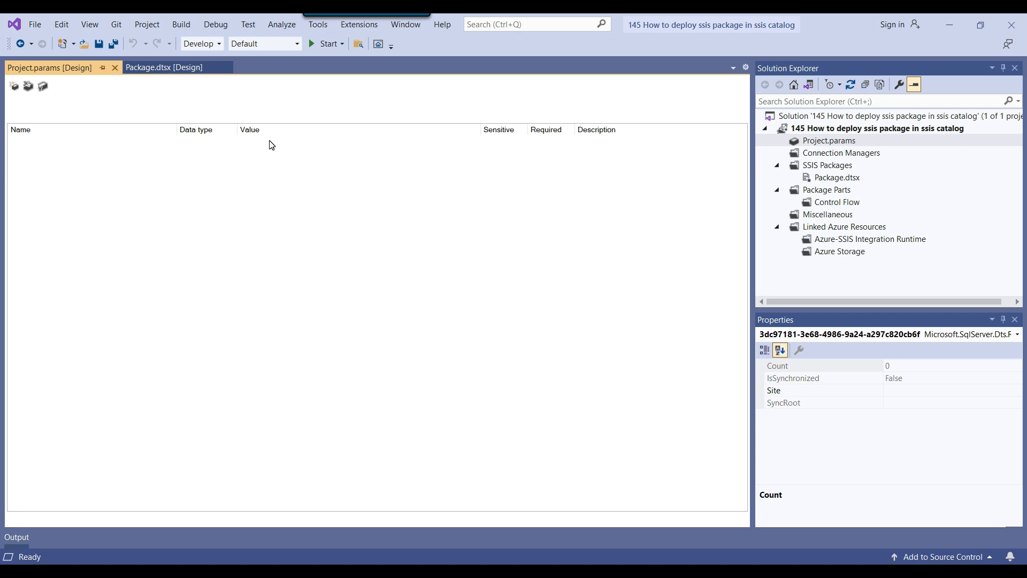
Inspect the sql_con and flat file connections in the package's control flow design
left_click(155, 68)
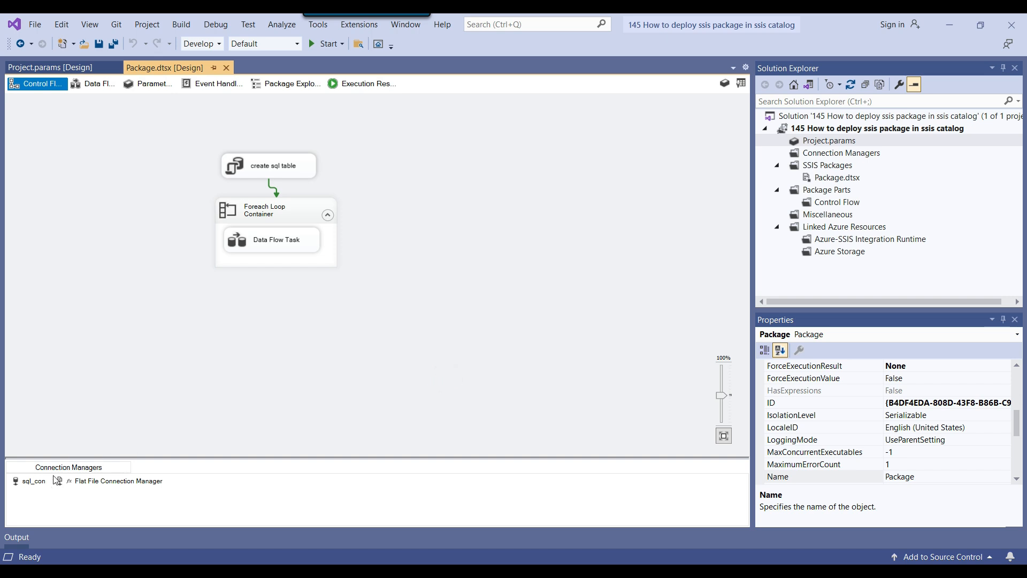
left_click(26, 483)
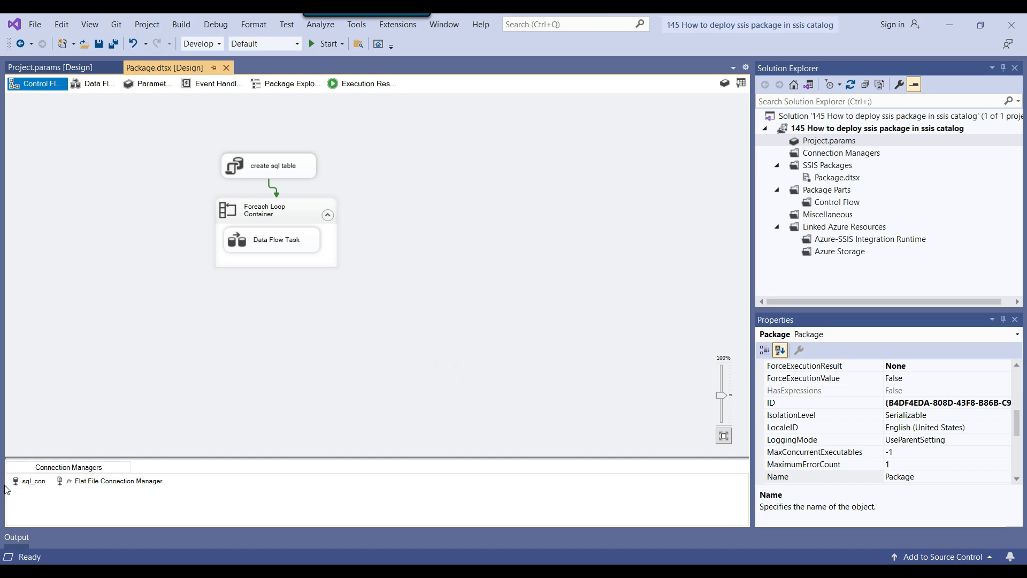
left_click(84, 486)
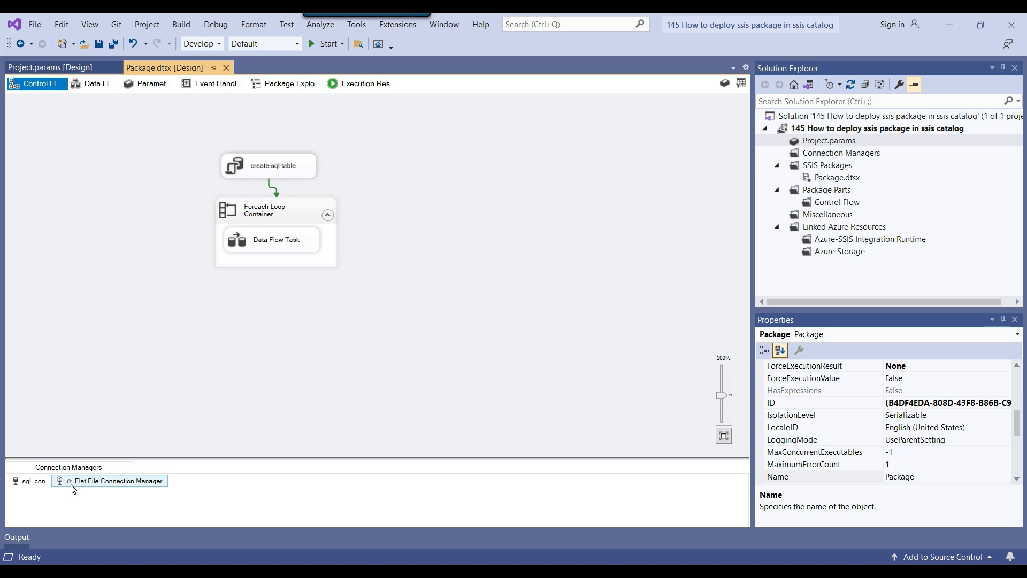
left_click(141, 400)
left_click(25, 487)
left_click(142, 355)
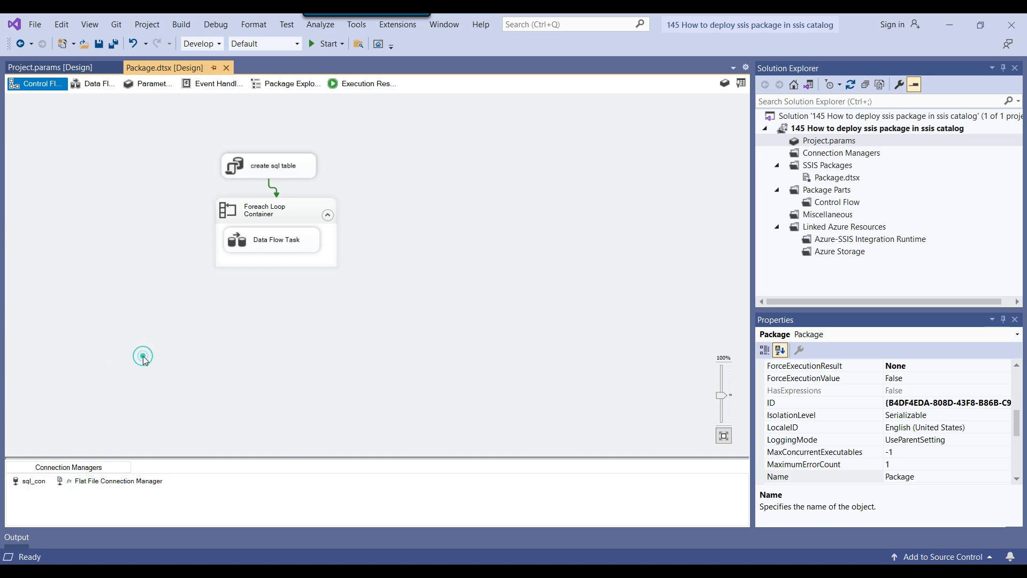
Add a String project parameter ServerName with value DESKTOP-EKJ1P64\SQL2019 copied from the query
left_click(49, 67)
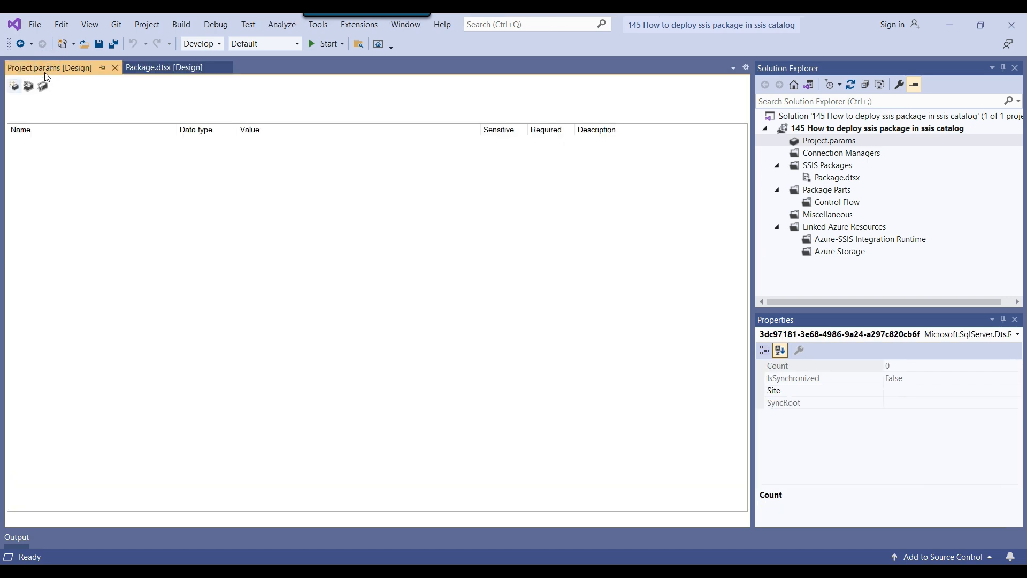
left_click(15, 86)
left_click(78, 144)
double_click(81, 143)
type("Server")
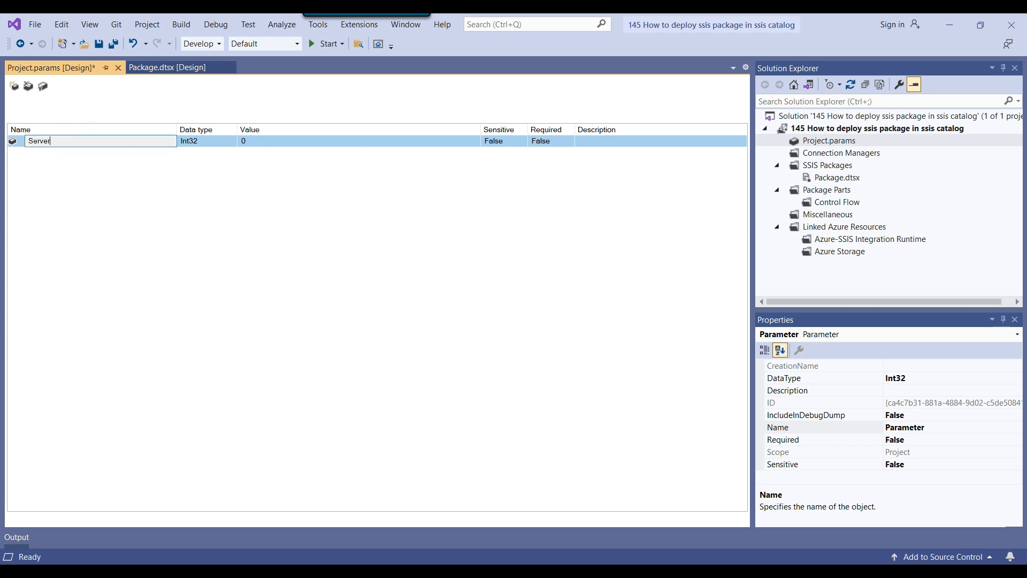
type("Name")
key("Return")
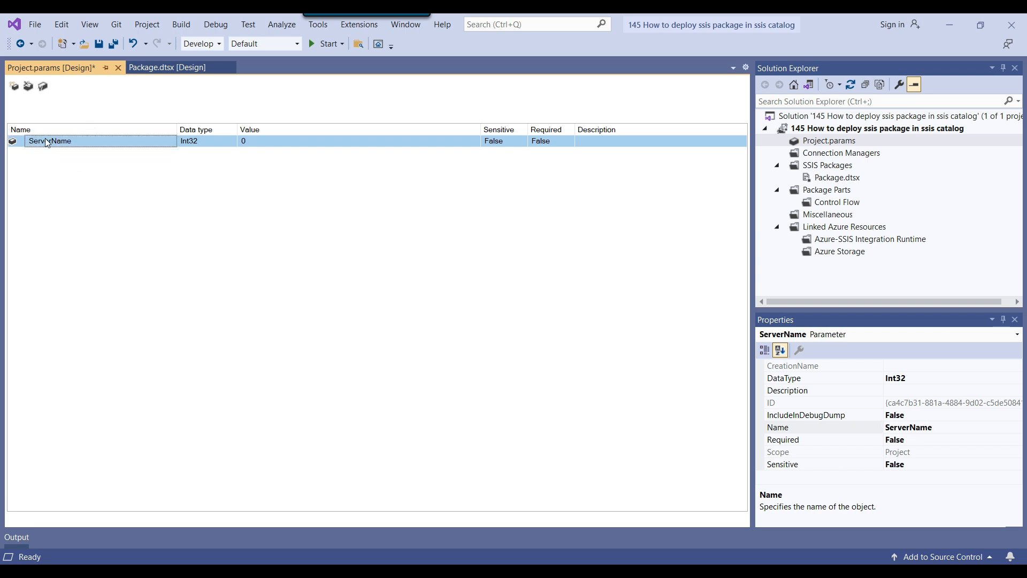
left_click(195, 141)
left_click(214, 198)
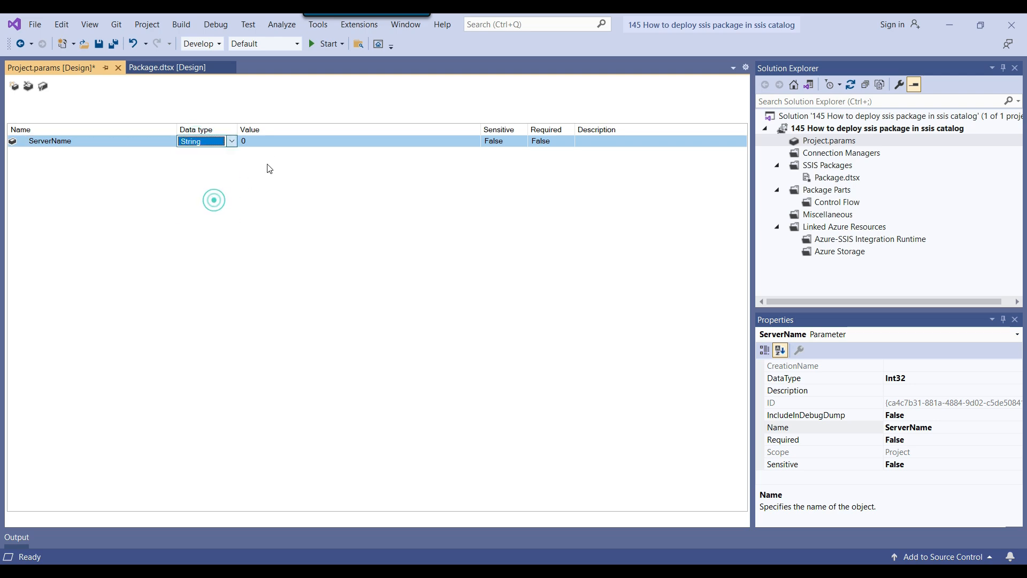
left_click(278, 142)
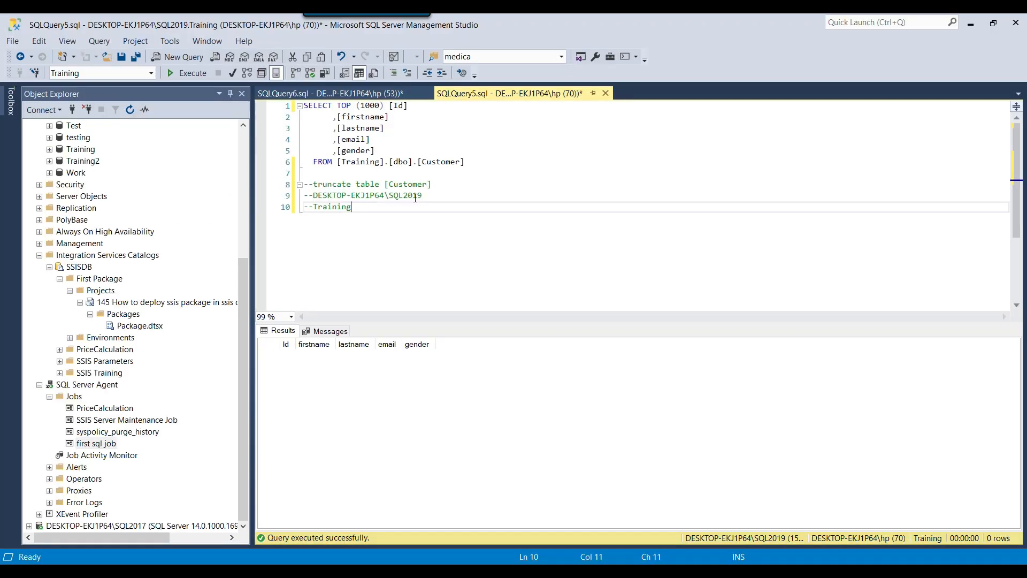
left_click_drag(422, 195, 320, 196)
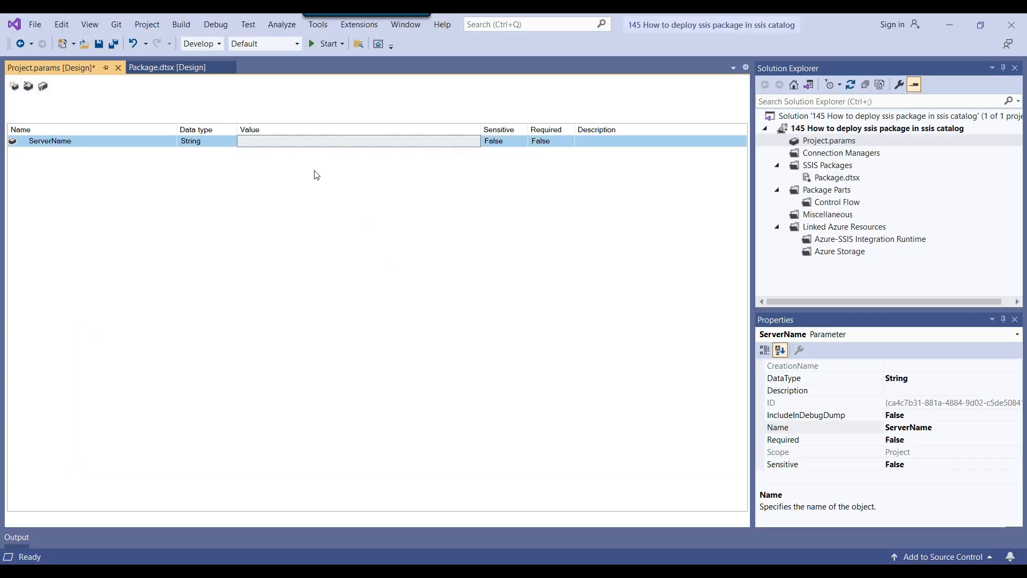
left_click(309, 140)
type("DESKTOP-EKJ1P64\\SQL2019")
left_click(29, 113)
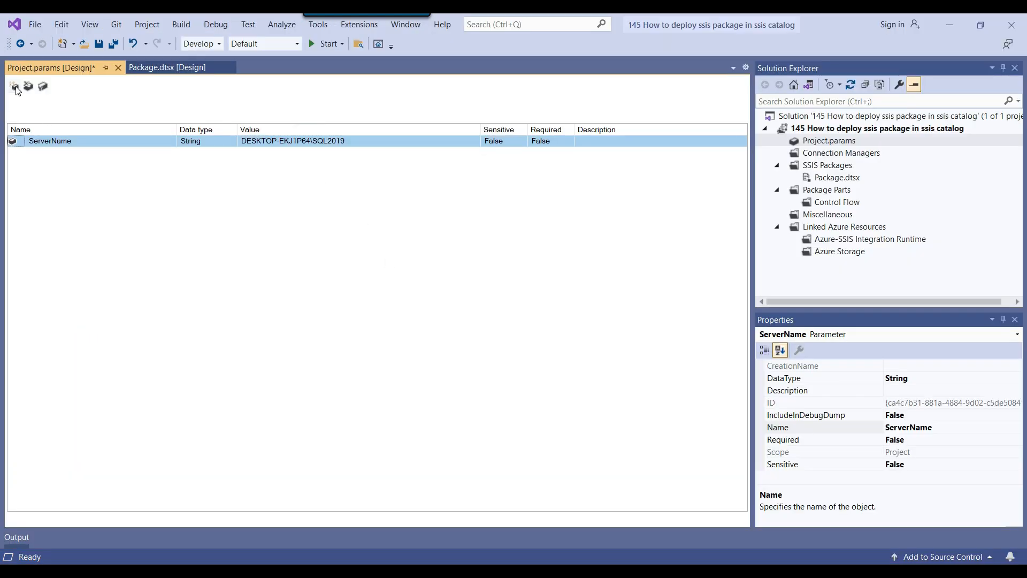
Add a String project parameter DatabaseName with value Training, then save and close the parameters
left_click(15, 87)
type("D")
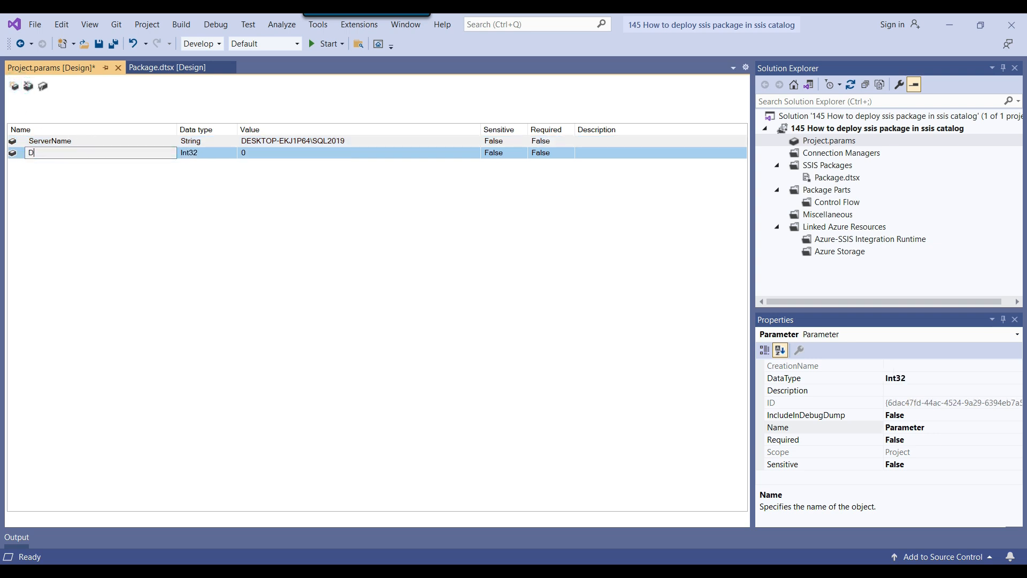
type("atabaseName")
key("Return")
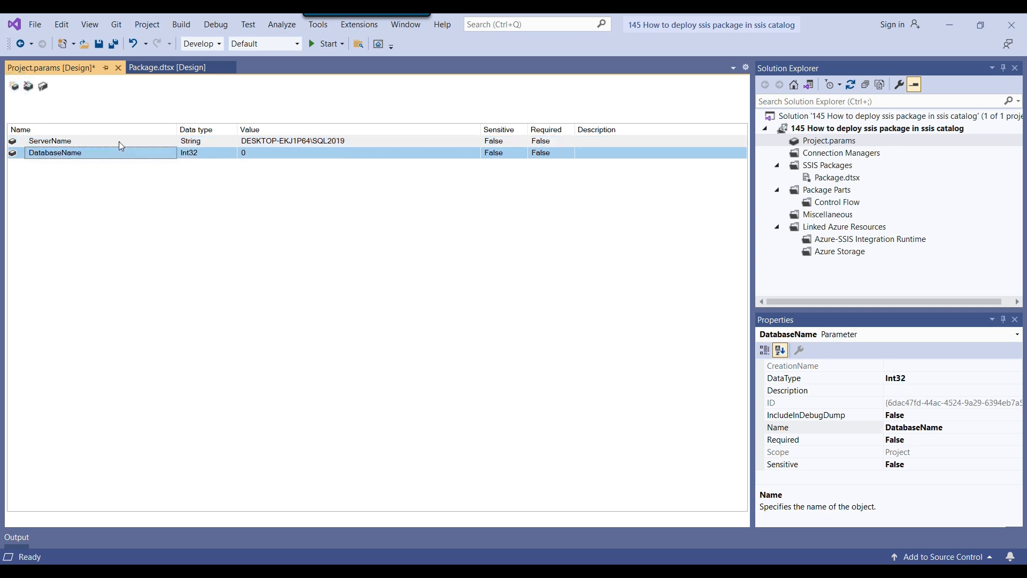
left_click(211, 155)
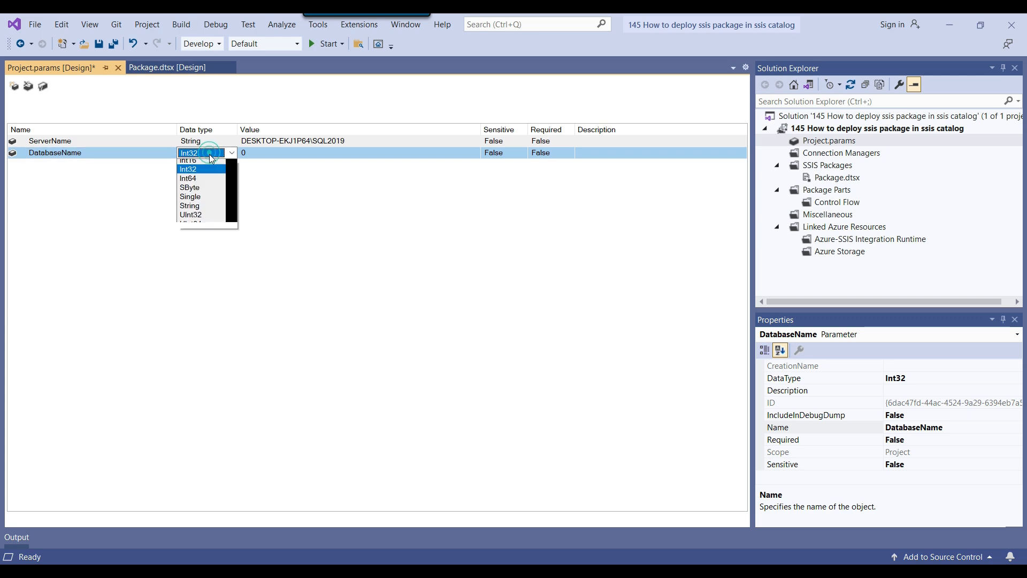
left_click(206, 208)
left_click(265, 151)
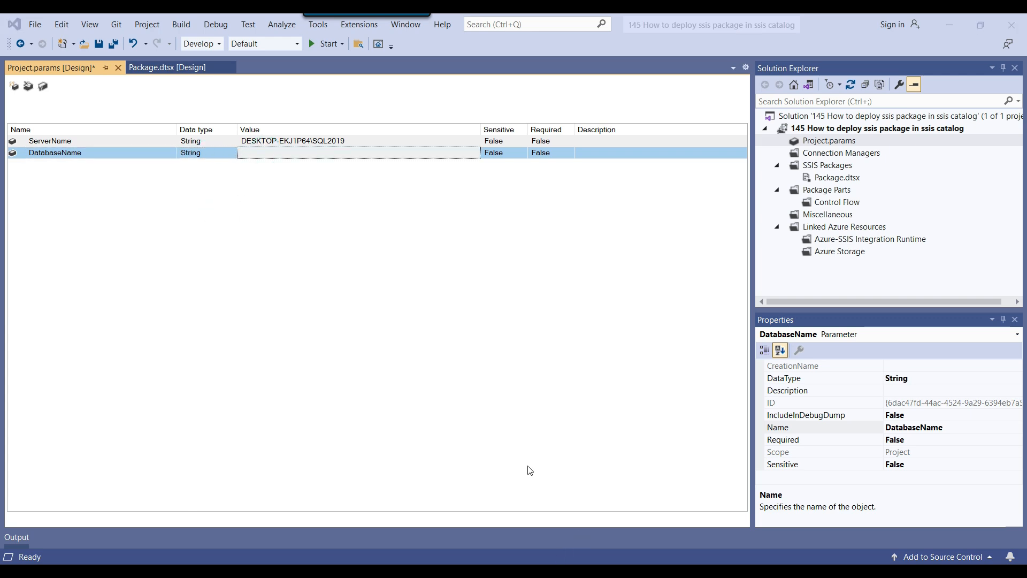
key("alt+Tab")
double_click(342, 207)
key("ctrl+c")
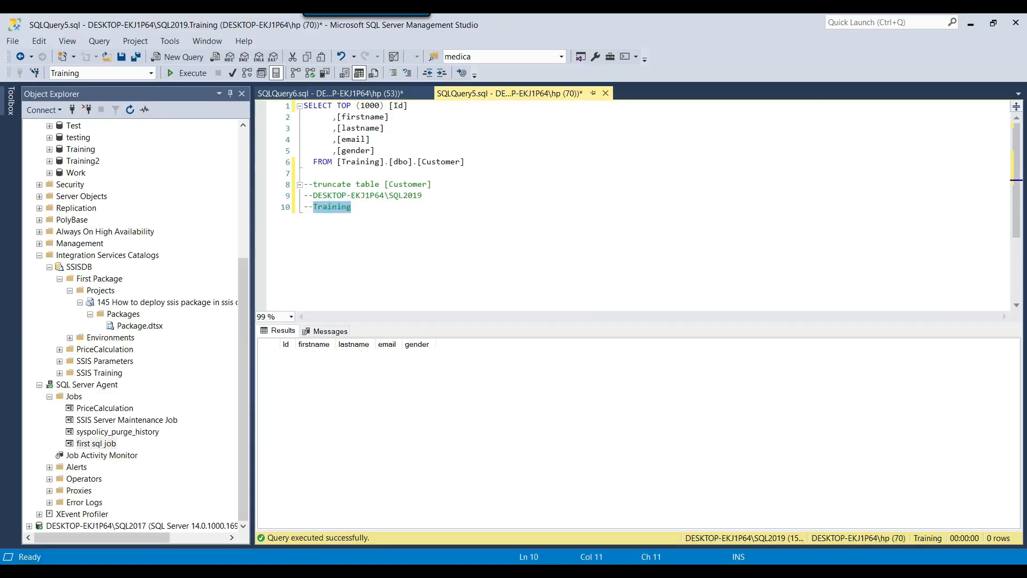
key("alt+Tab")
left_click(290, 149)
key("ctrl+v")
key("ctrl+s")
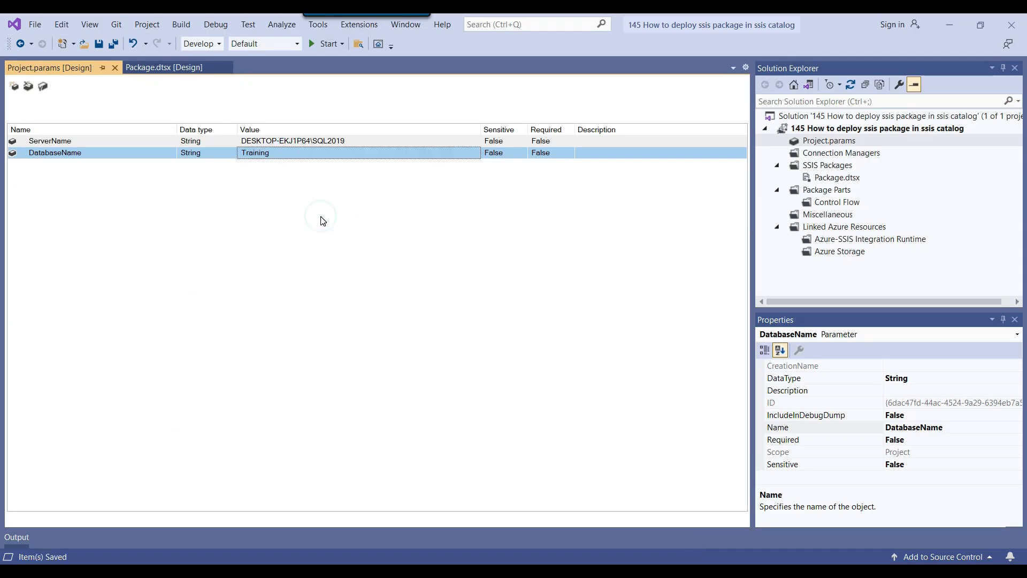
left_click(116, 68)
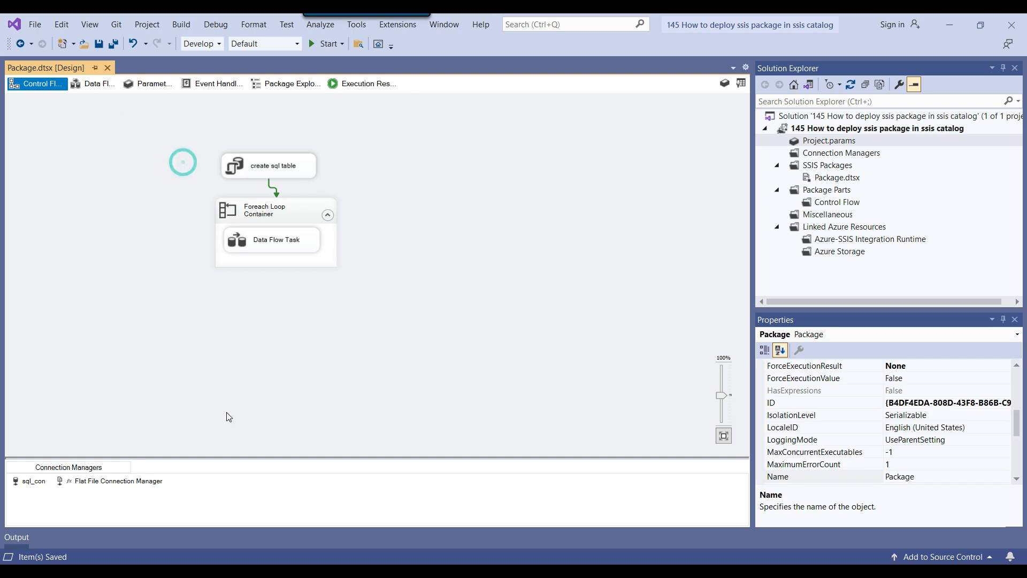
Open the property expressions editor for the sql_con connection
left_click(32, 481)
right_click(36, 481)
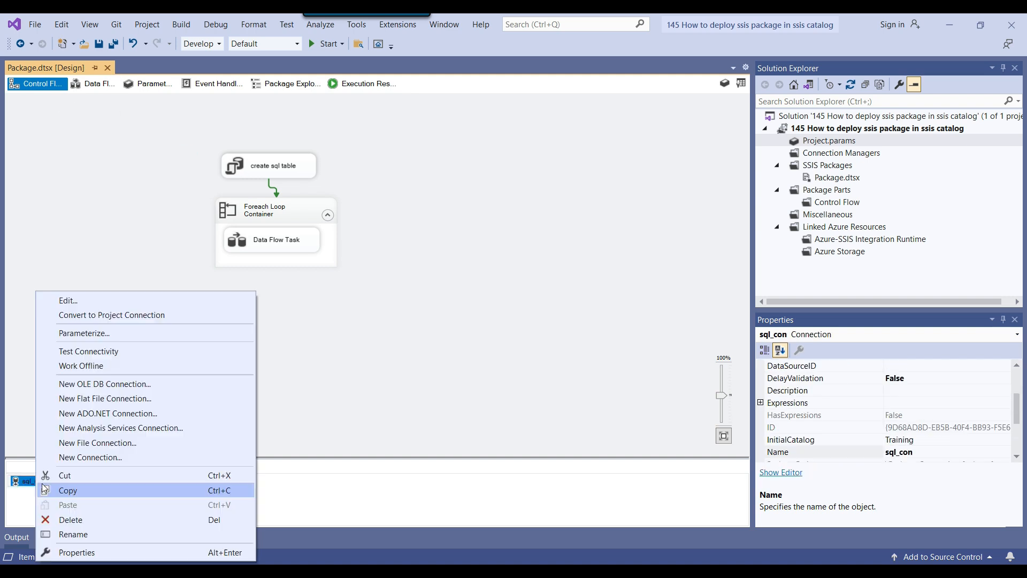
left_click(74, 552)
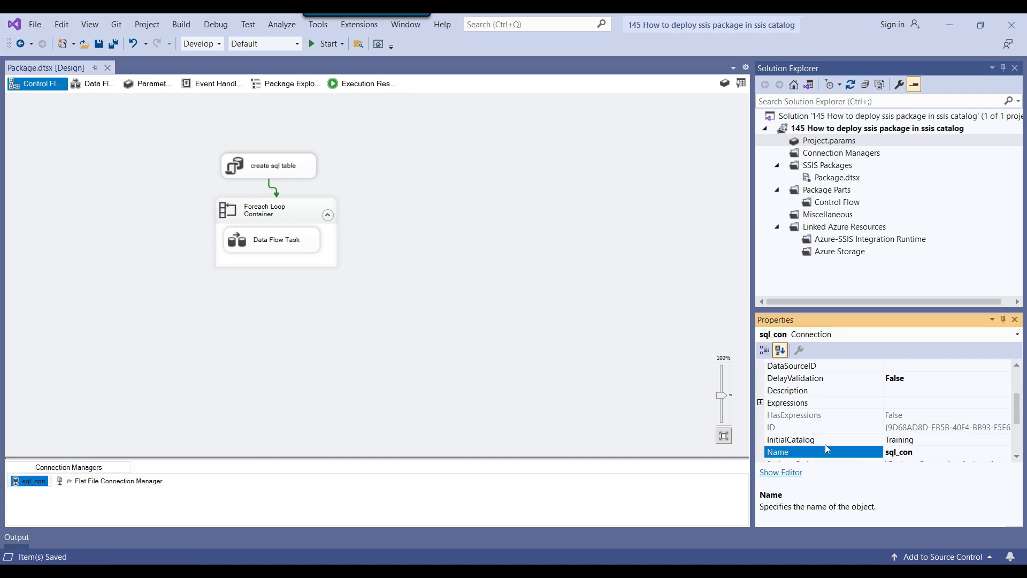
left_click(770, 405)
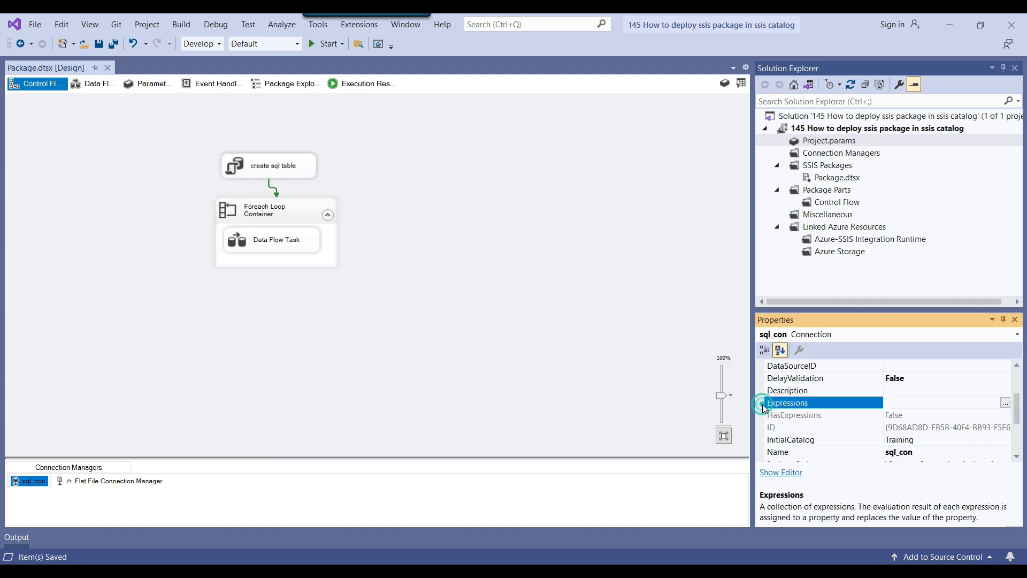
left_click(1004, 402)
Bind sql_con's ServerName property to the @[$Project::ServerName] parameter
left_click(465, 234)
left_click(496, 234)
scroll(433, 278, "down", 2)
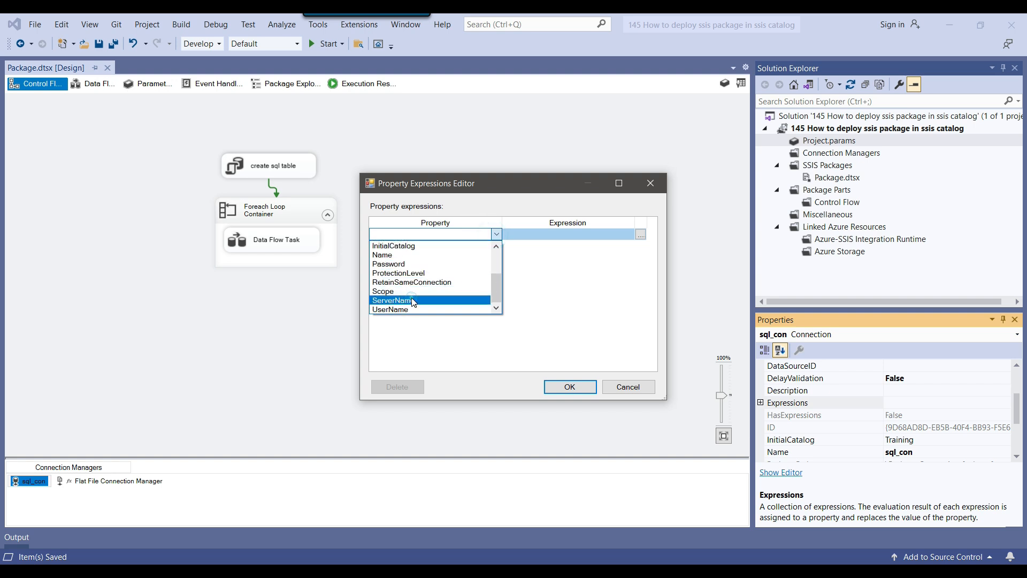
left_click(428, 298)
left_click(576, 234)
left_click(640, 233)
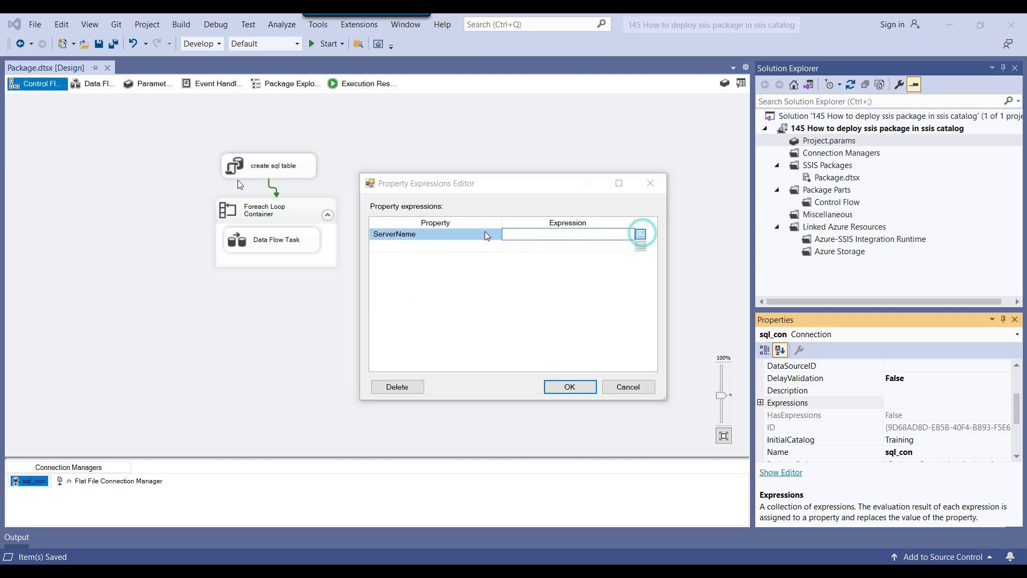
left_click(124, 162)
left_click_drag(200, 130, 533, 128)
left_click_drag(515, 193, 580, 371)
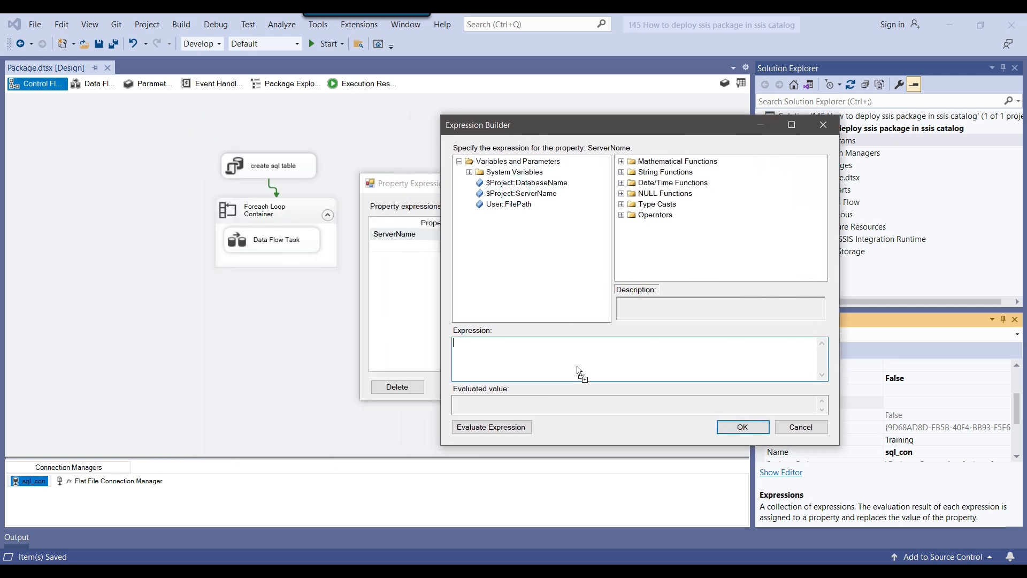
left_click(490, 428)
left_click(743, 427)
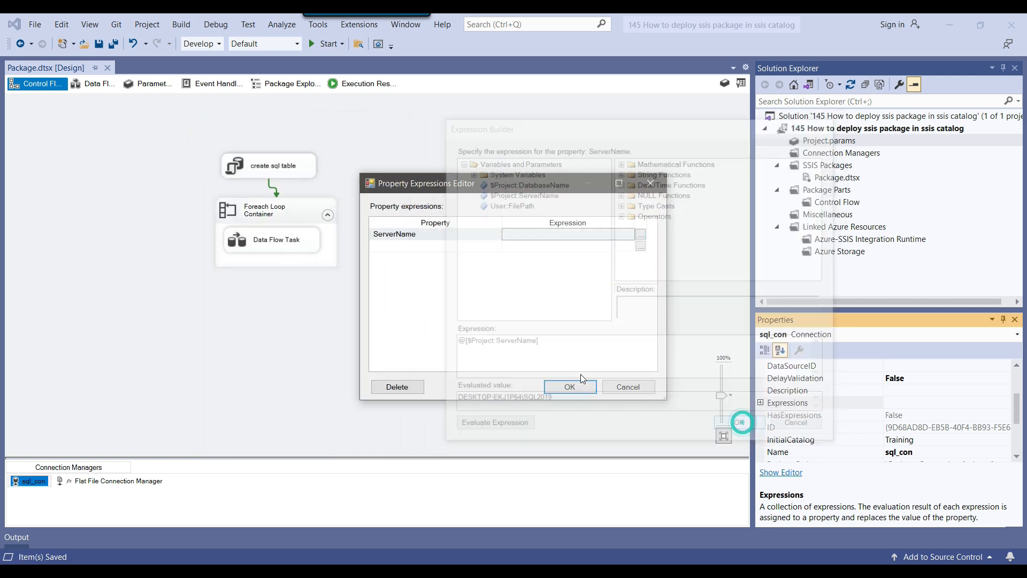
Bind InitialCatalog to @[$Project::DatabaseName], confirm both expressions and save the package
left_click(461, 246)
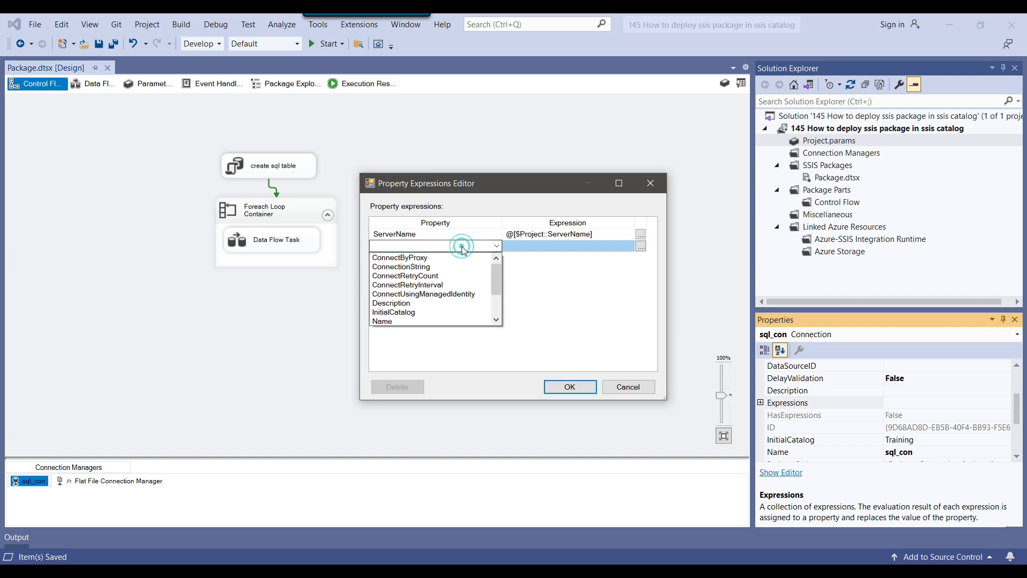
left_click(428, 312)
left_click(640, 246)
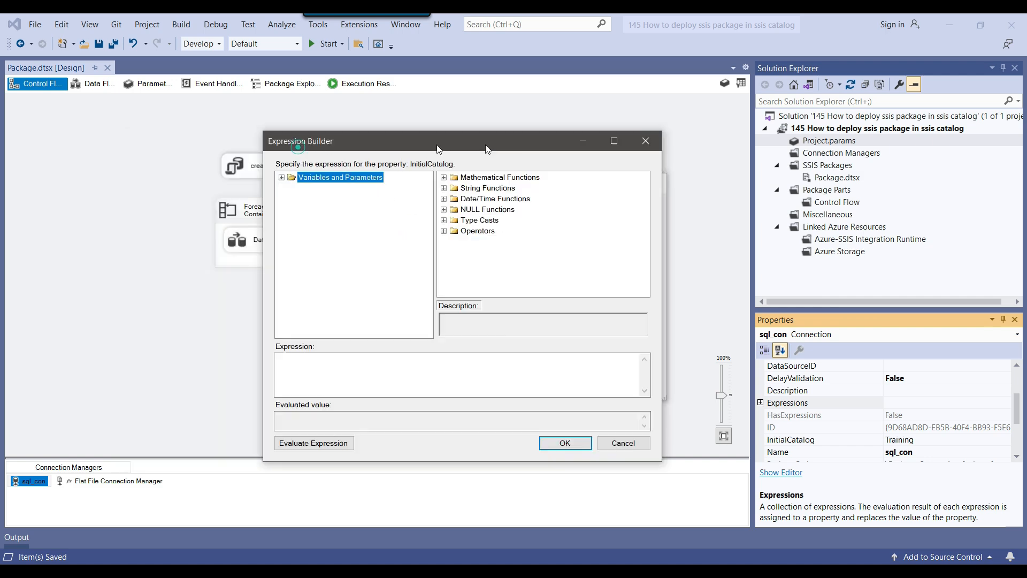
left_click(459, 161)
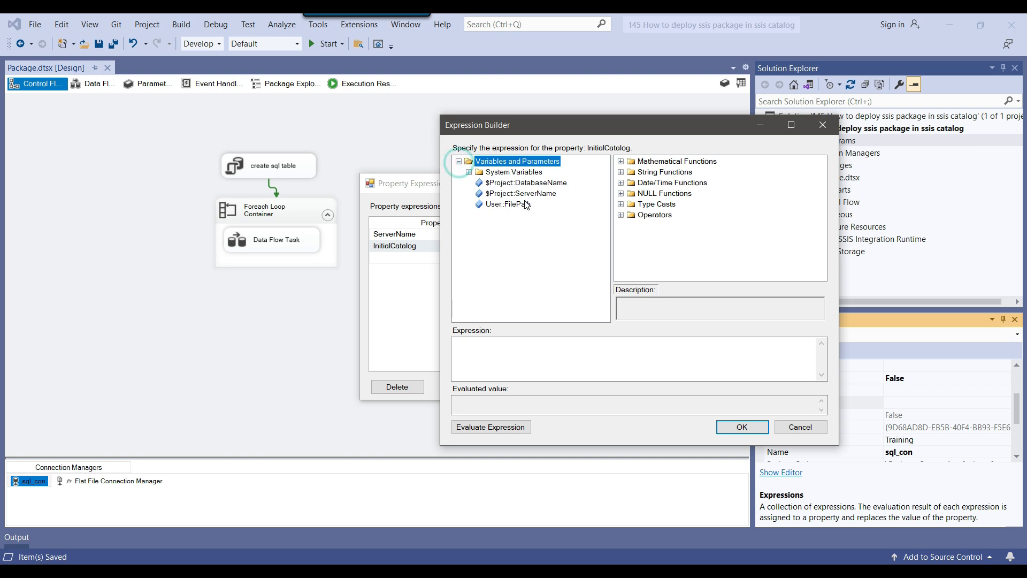
left_click_drag(542, 182, 565, 358)
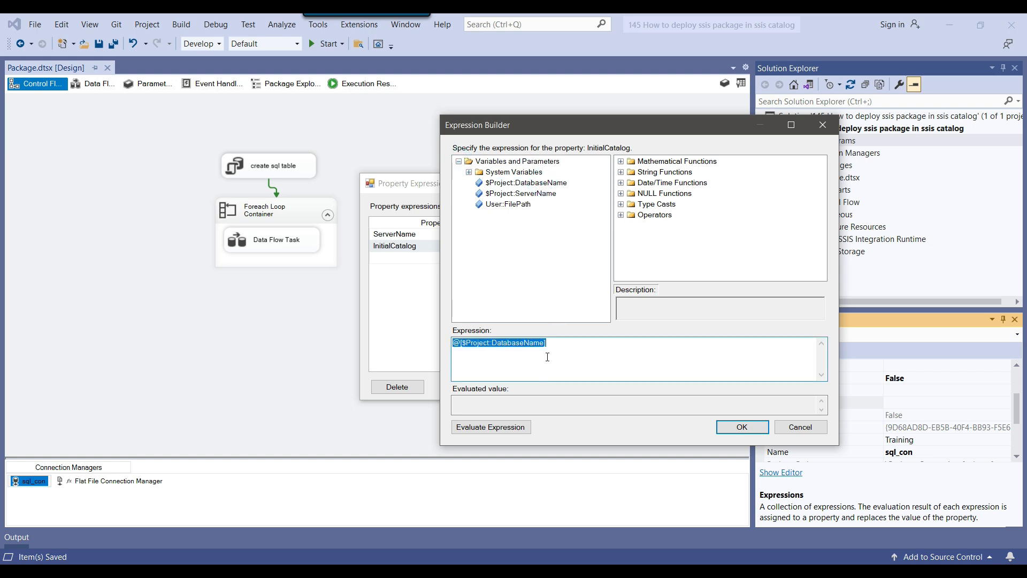
left_click(547, 356)
left_click(500, 427)
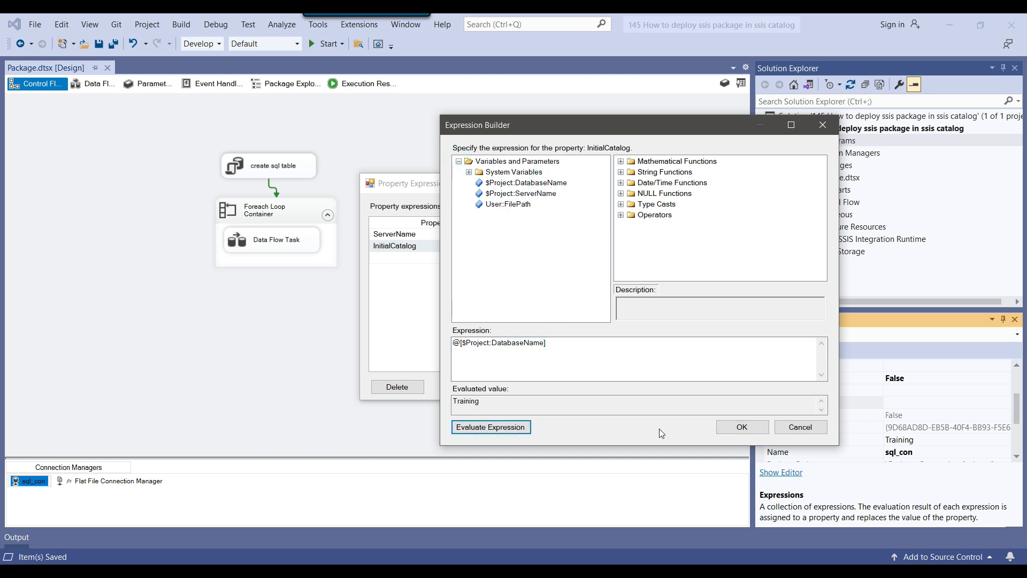
left_click(742, 427)
left_click(570, 390)
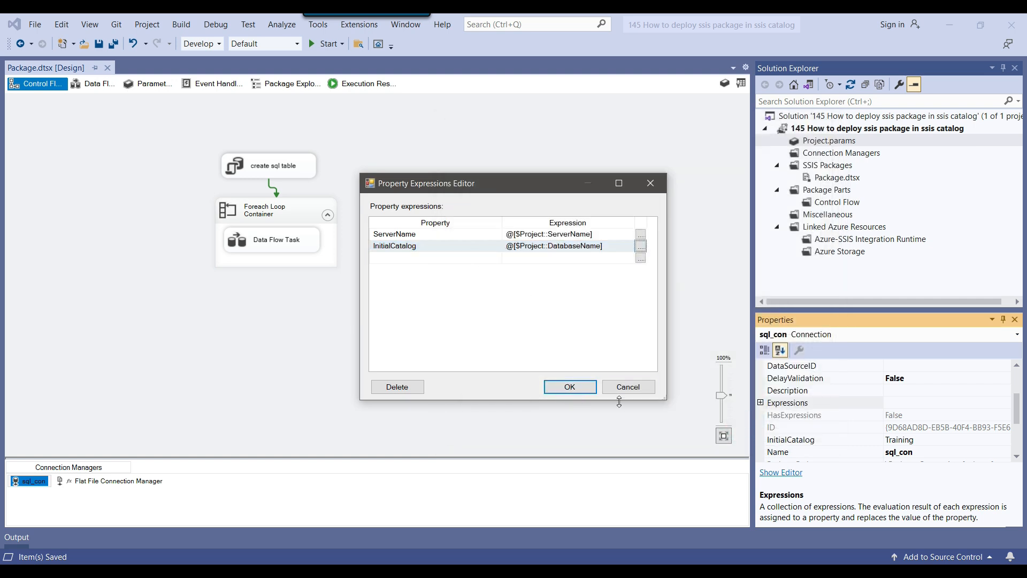
left_click(570, 386)
left_click(98, 43)
Deploy the project through the Deployment Wizard to SSISDB's First Package folder on SQL2019
right_click(848, 131)
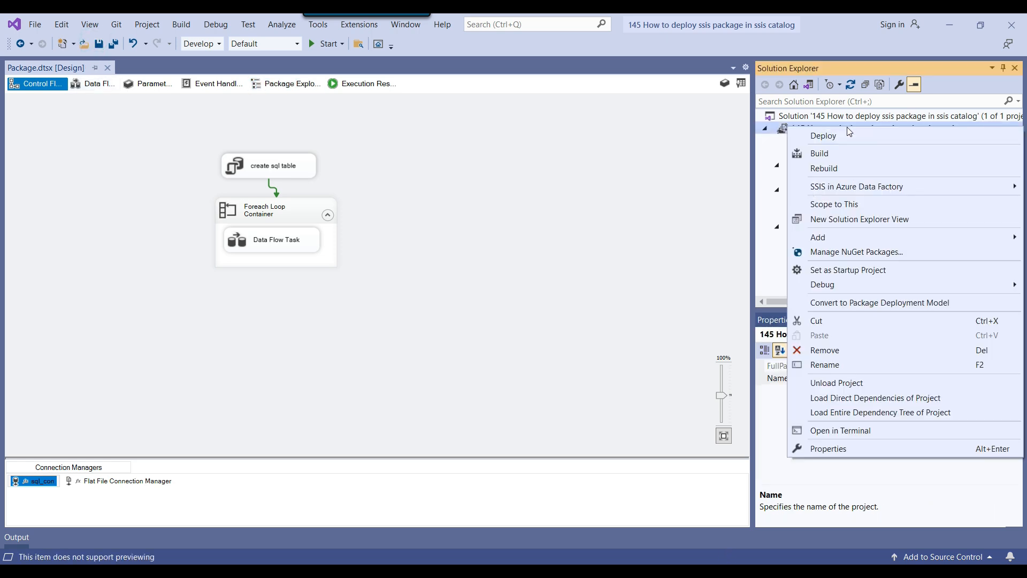
left_click(835, 136)
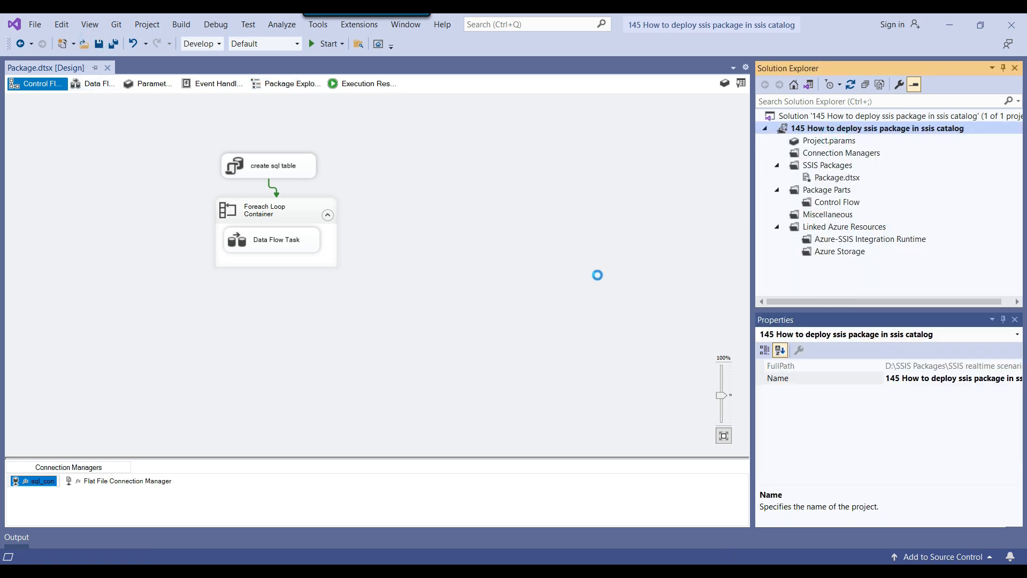
left_click(661, 492)
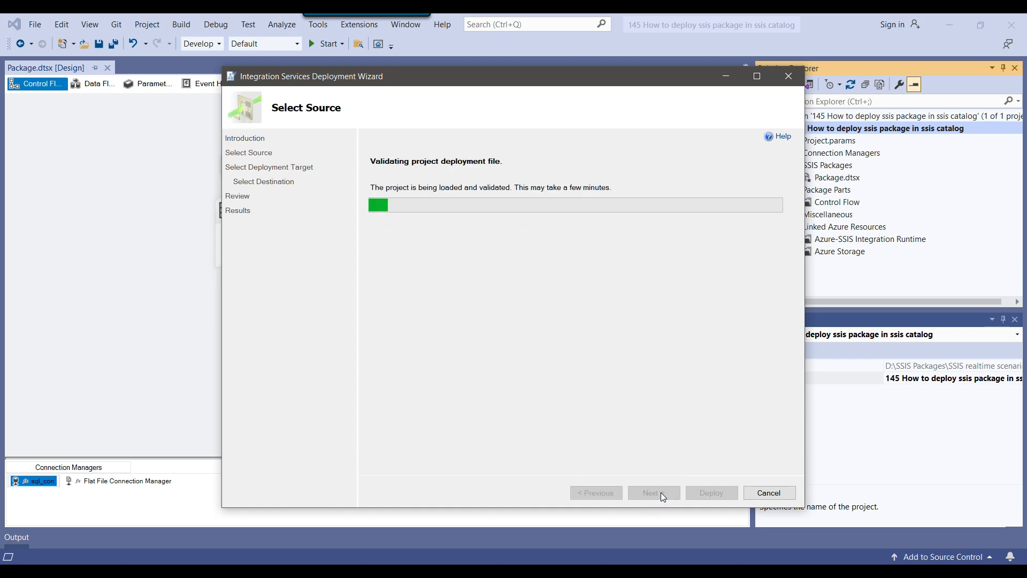
left_click(663, 493)
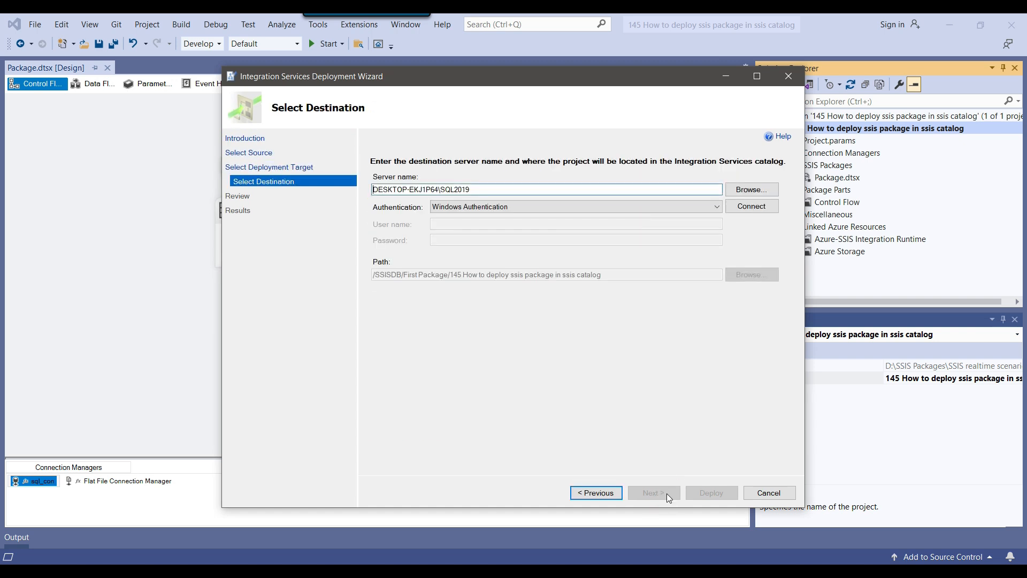
left_click(769, 205)
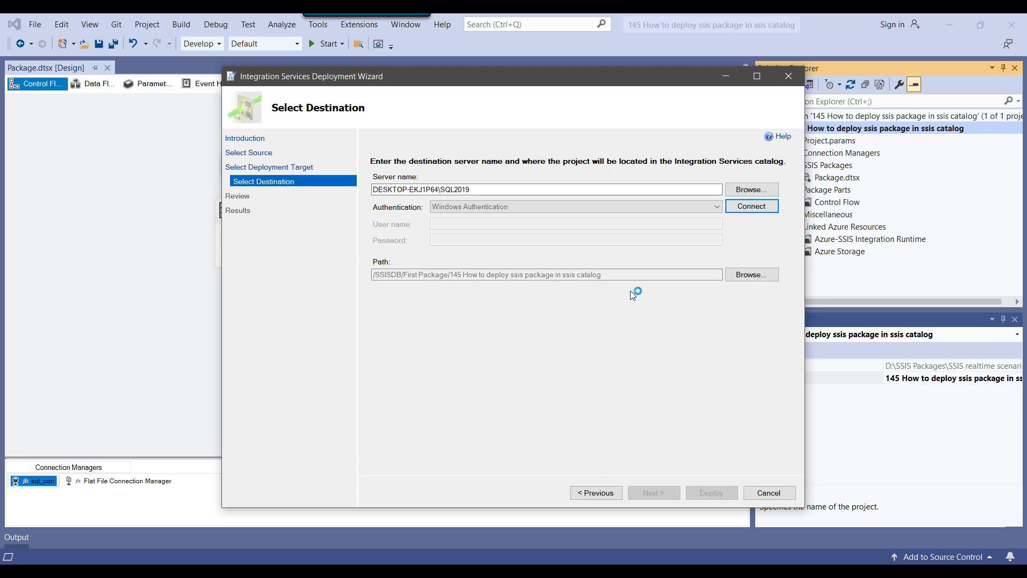
left_click(653, 493)
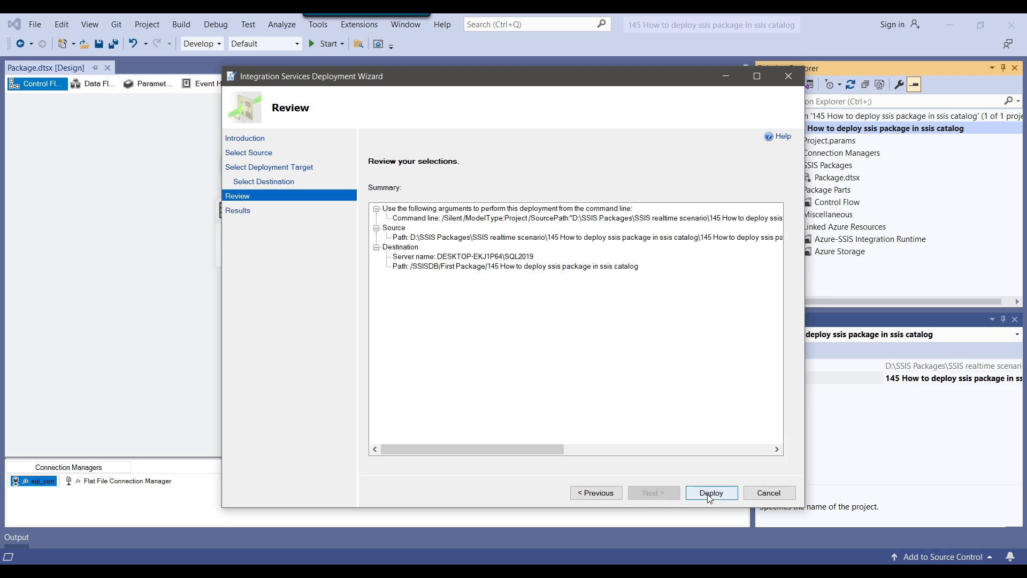
left_click(710, 493)
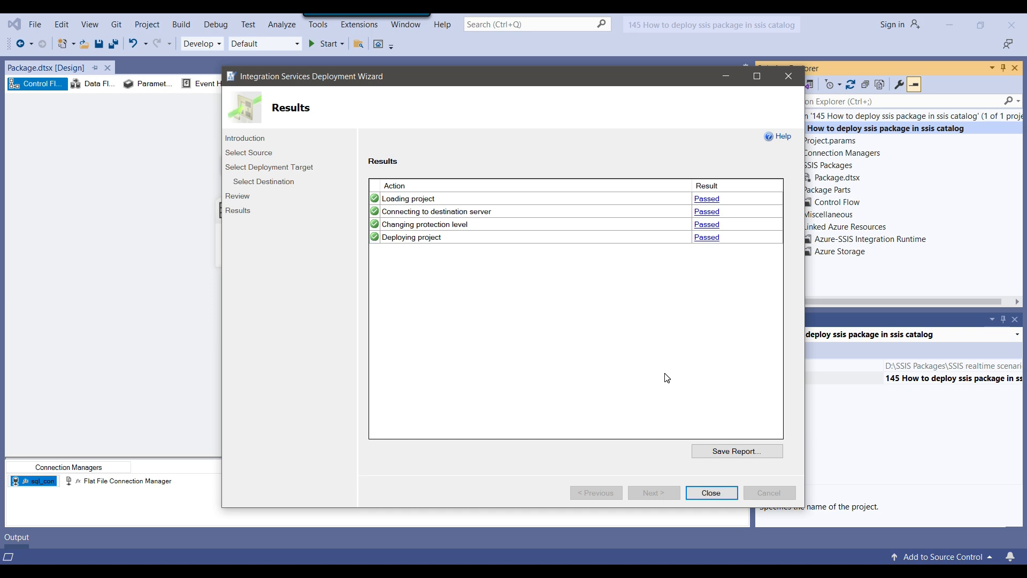
left_click(710, 493)
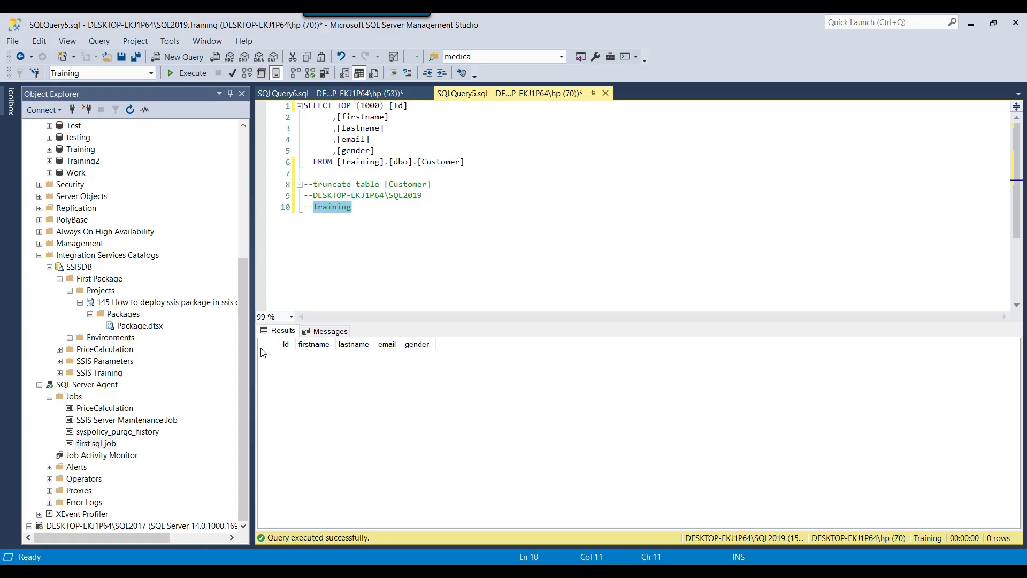
Edit first sql job's package step and view its DatabaseName and ServerName configuration parameters
right_click(107, 448)
left_click(154, 558)
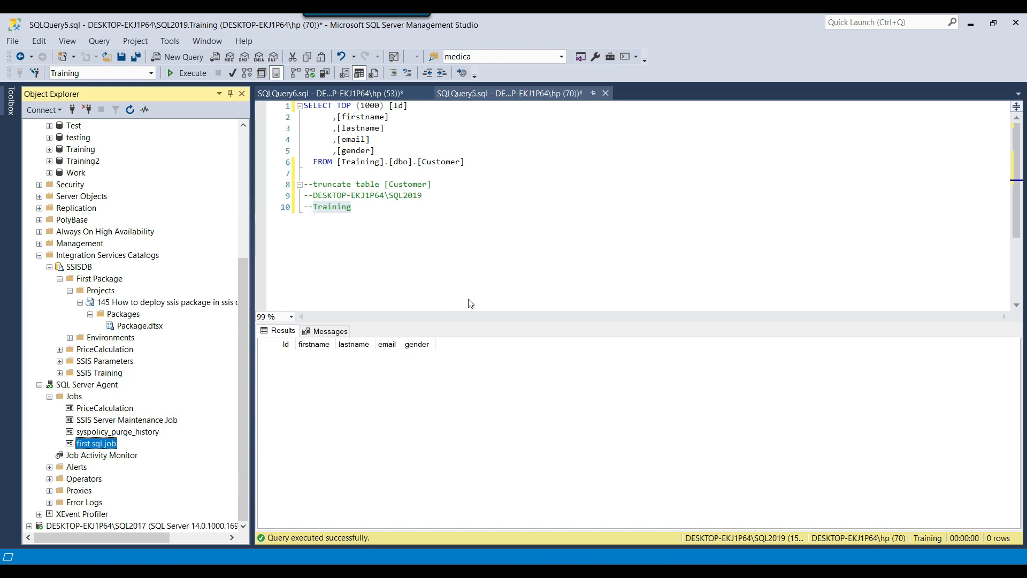
left_click(287, 116)
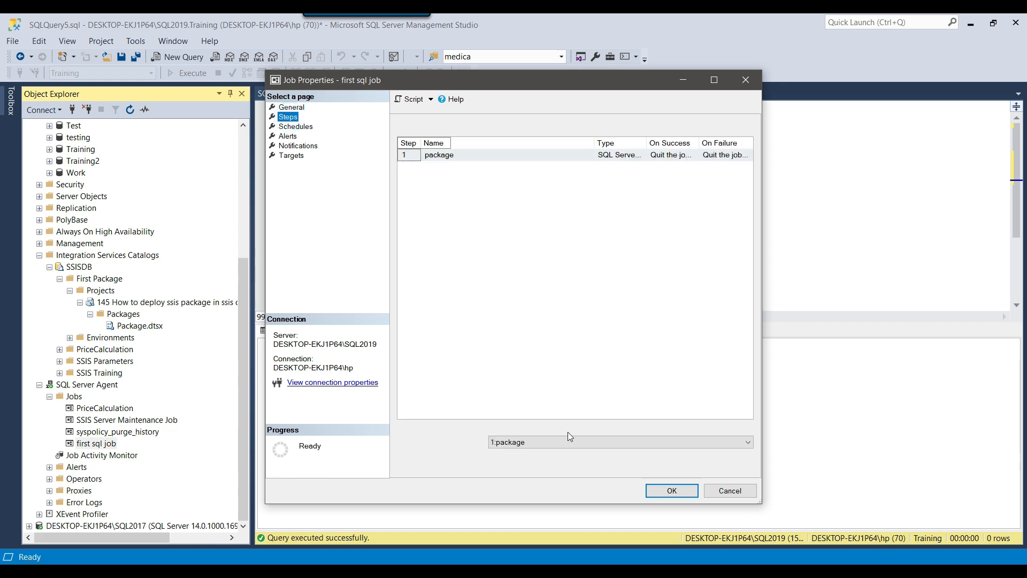
left_click(604, 465)
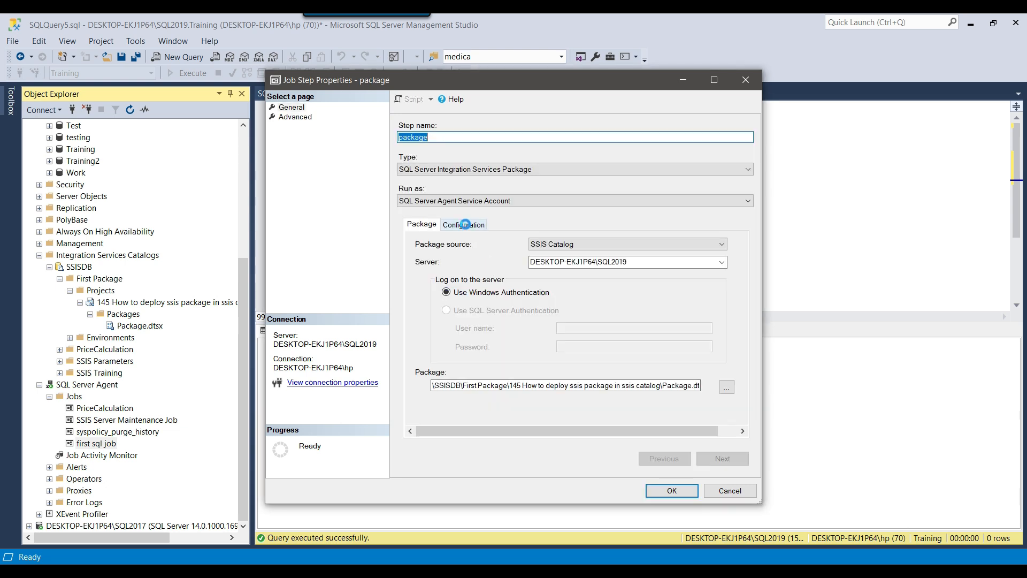
left_click(464, 225)
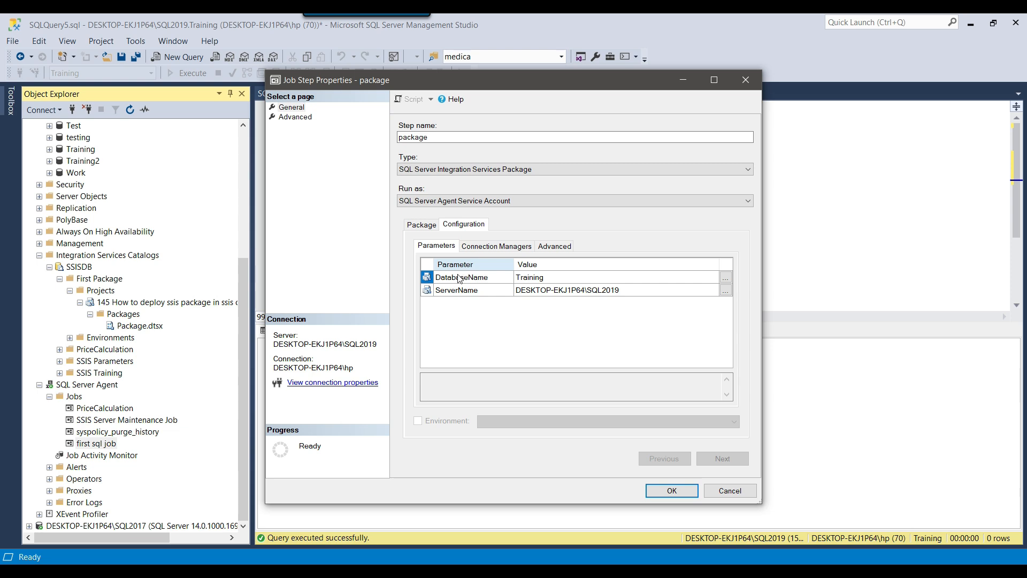
left_click(624, 291)
left_click(489, 290)
left_click(488, 277)
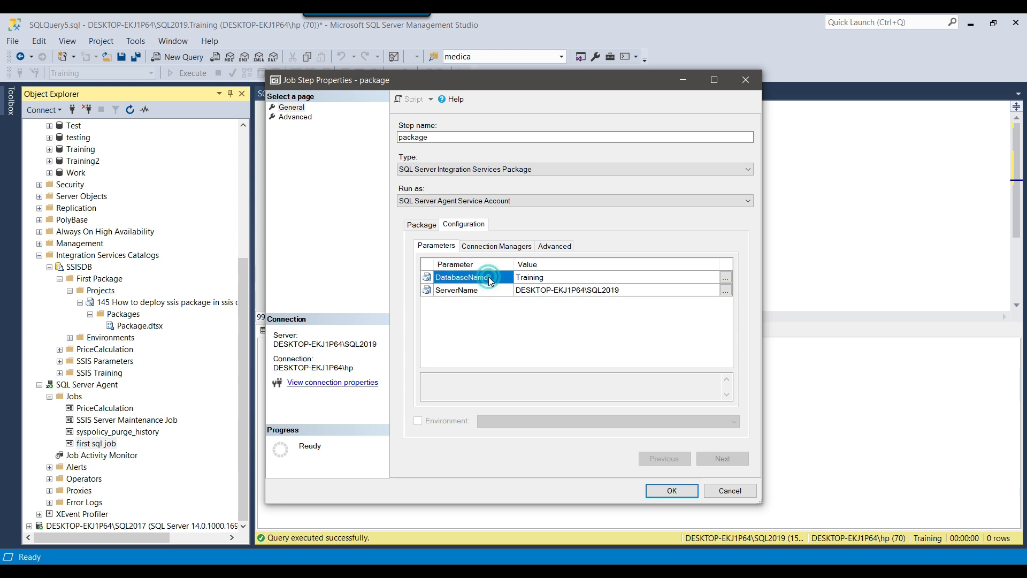
Compare the step's sql_con connection manager settings with the parameters, then select ServerName's value
left_click_drag(758, 500, 839, 513)
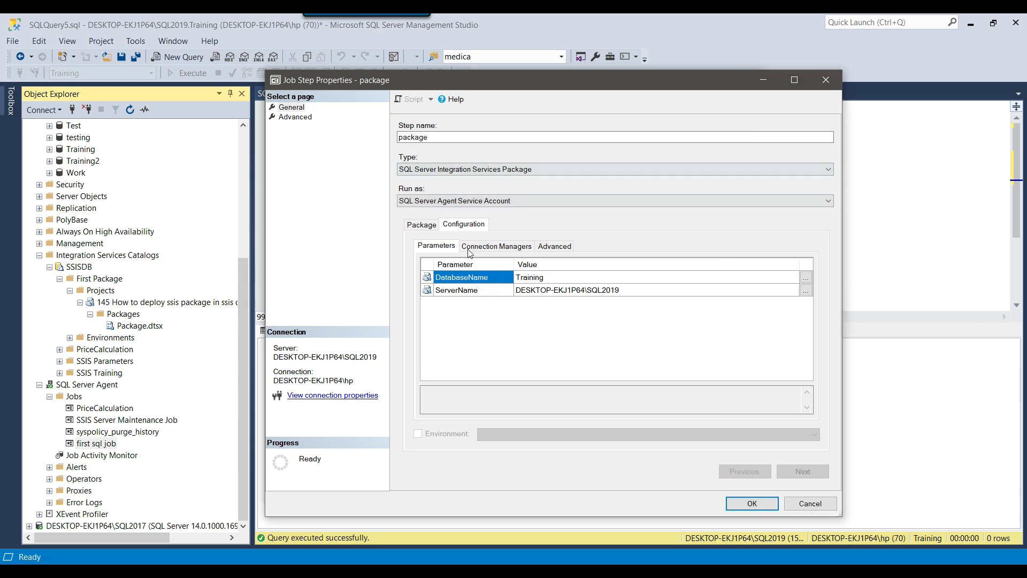
left_click(504, 249)
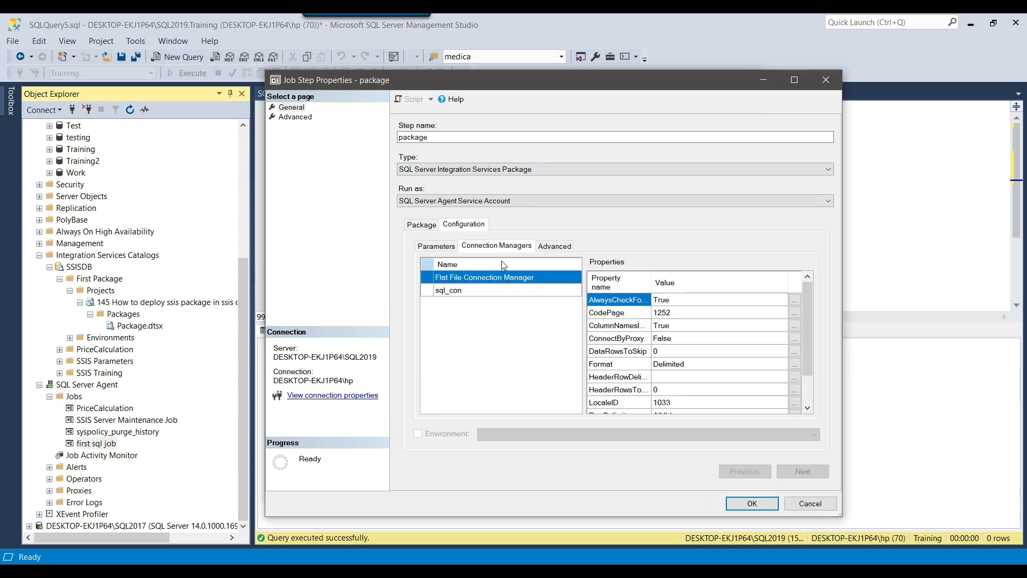
left_click(463, 293)
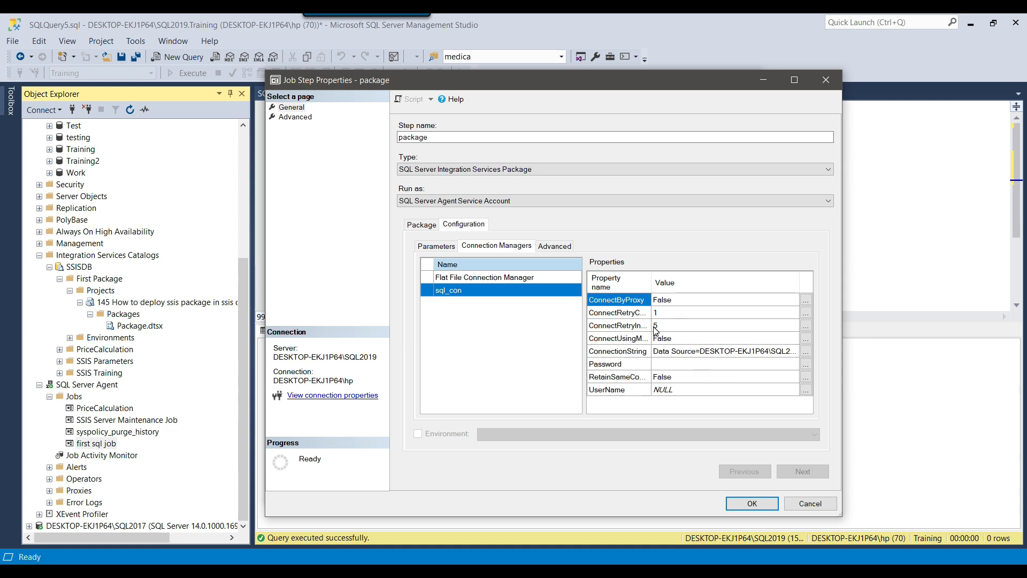
left_click(444, 246)
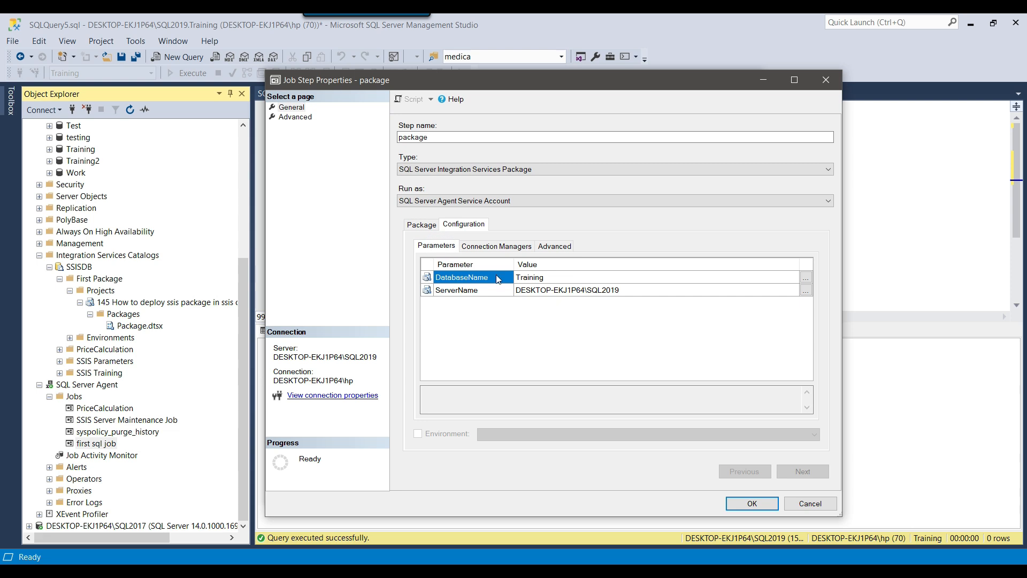
left_click(487, 245)
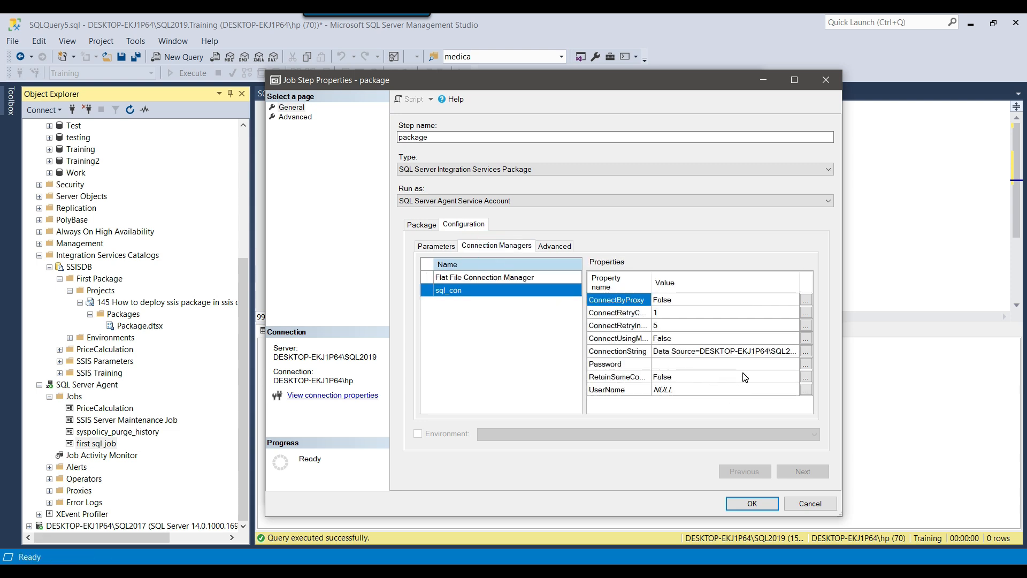
left_click(434, 248)
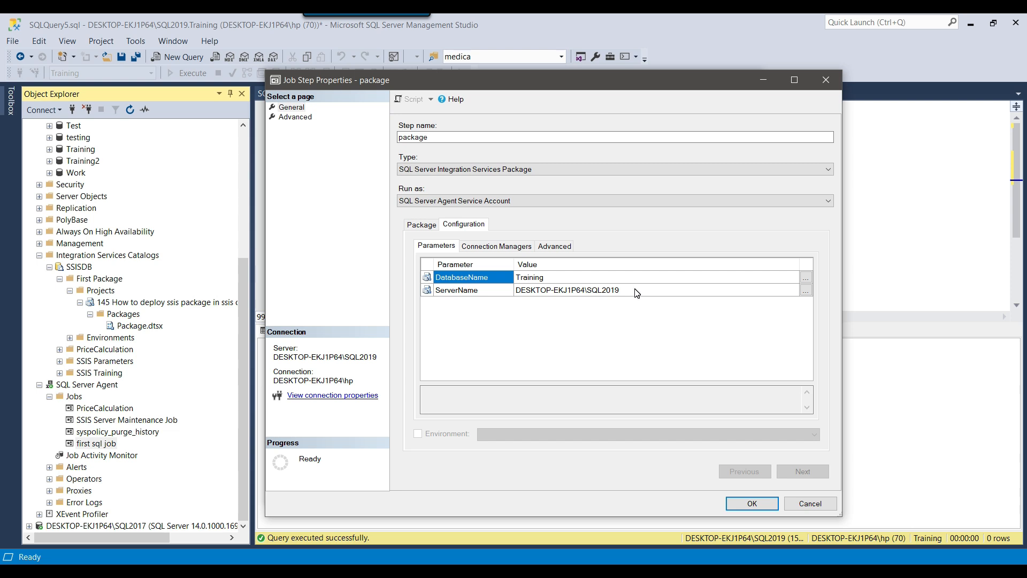
left_click(490, 246)
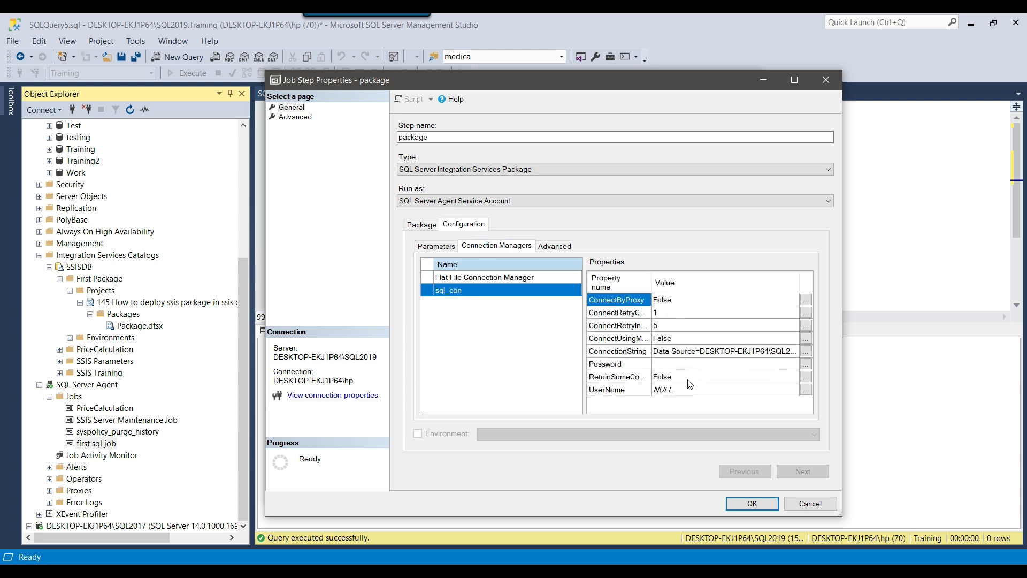
left_click(432, 247)
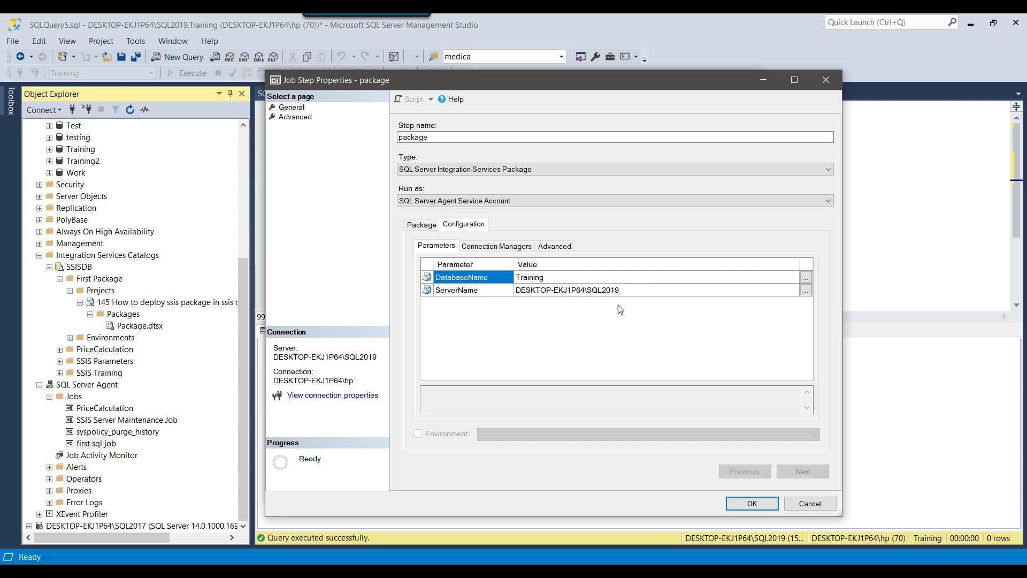
left_click(640, 293)
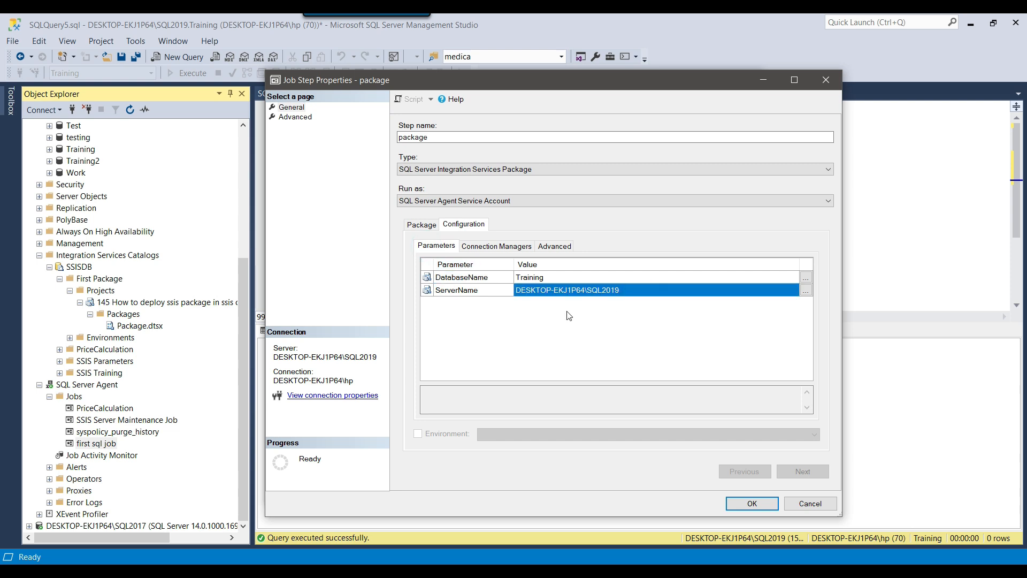
left_click(806, 292)
Override the ServerName value with DESKTOP-EKJ1P64\SQL2017
left_click(805, 290)
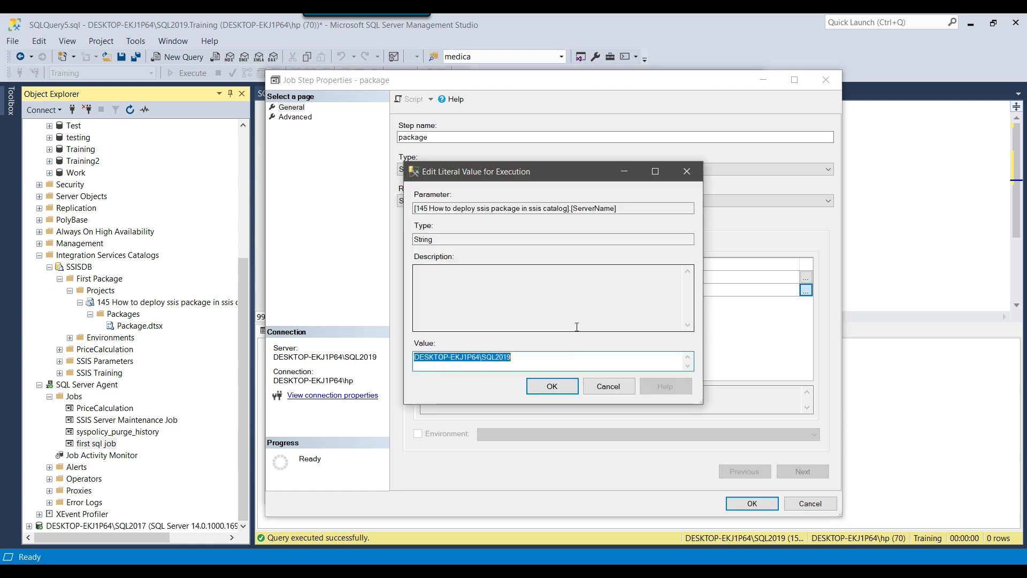
left_click(530, 361)
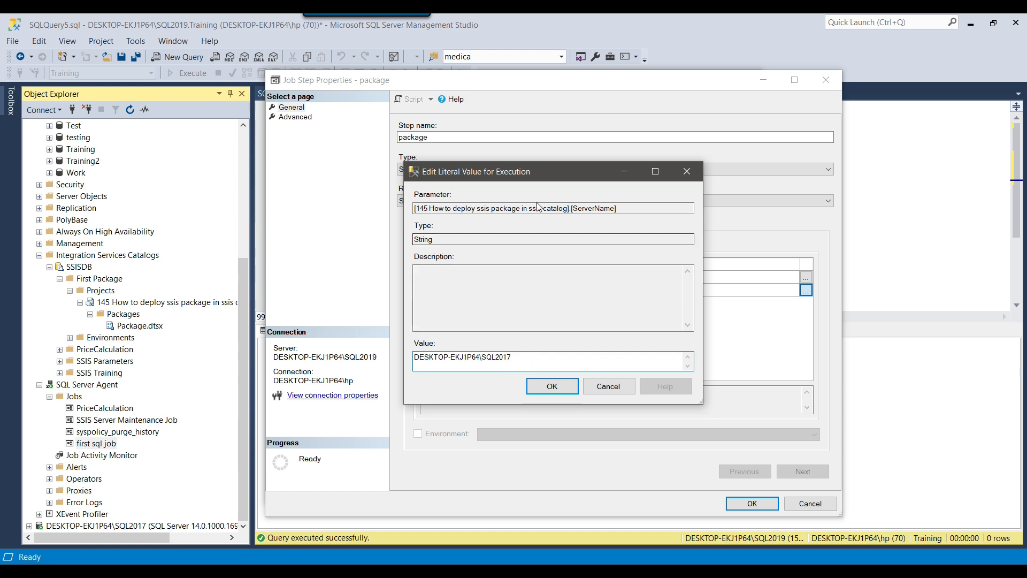
left_click_drag(536, 173, 666, 157)
left_click(686, 378)
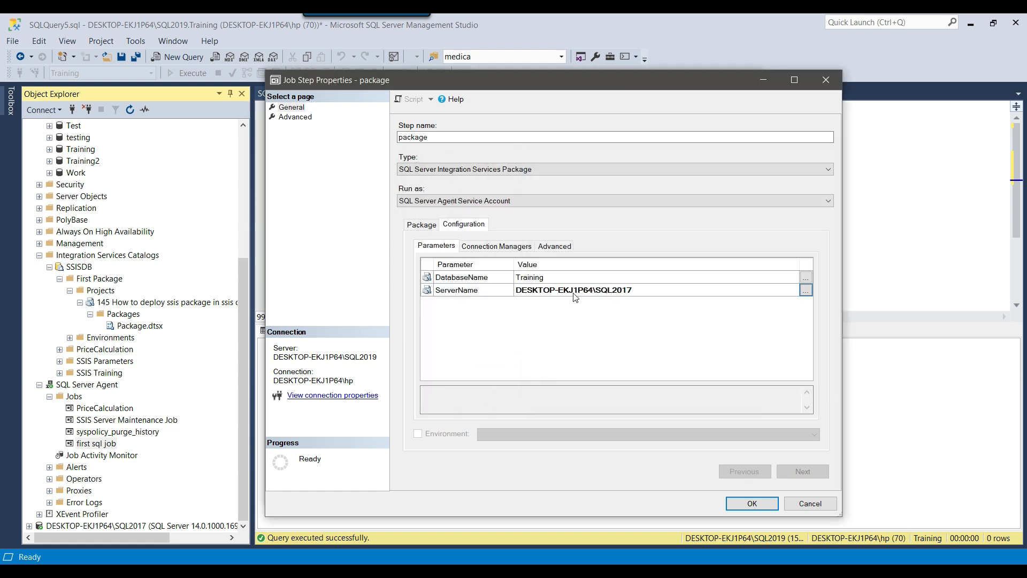
left_click(635, 288)
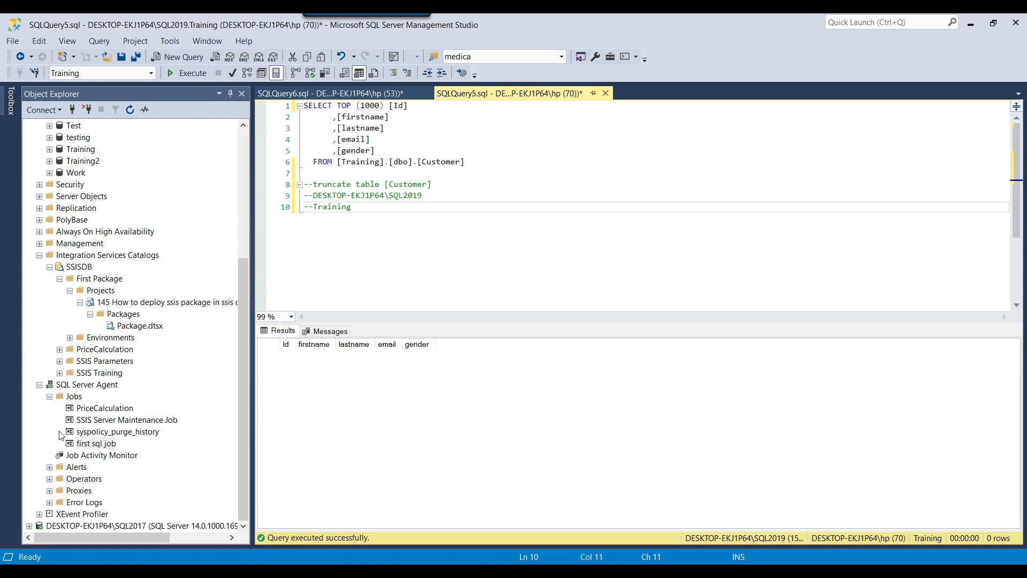
Expand SQL2017 > Databases > Test > Tables to see its tables, then go back to Visual Studio
left_click(29, 525)
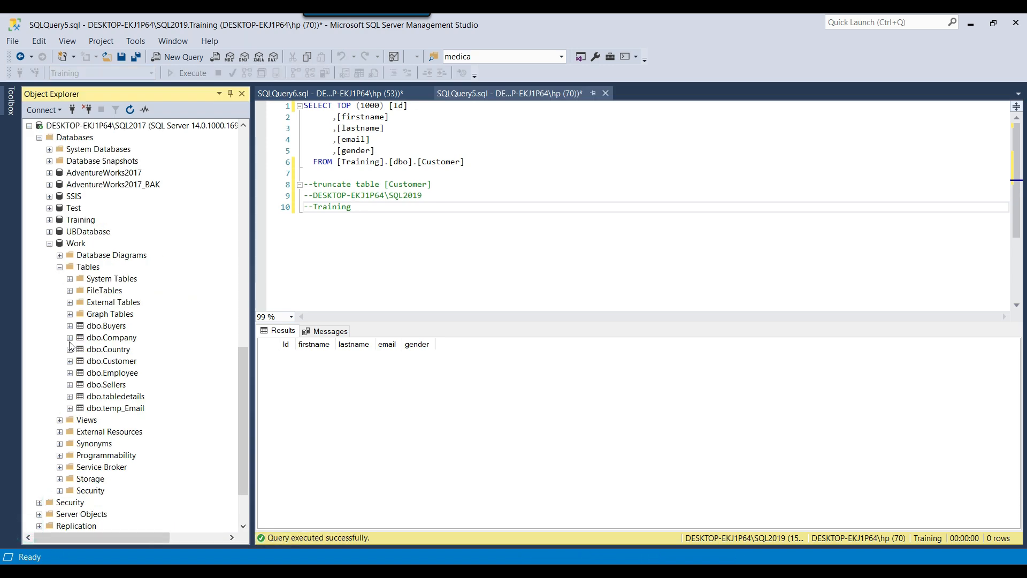
scroll(53, 248, "up", 5)
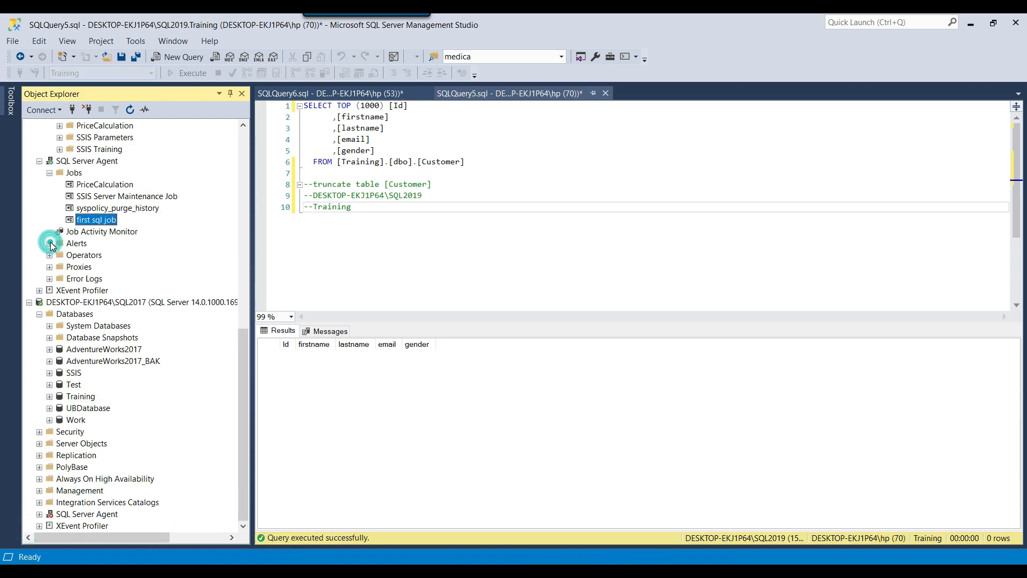
left_click(71, 386)
left_click(49, 385)
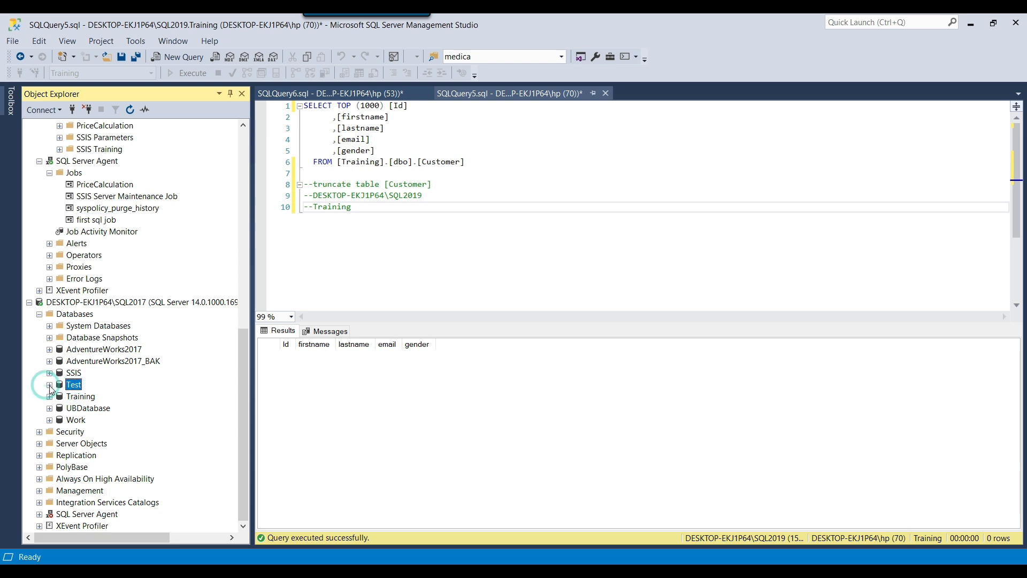
left_click(59, 408)
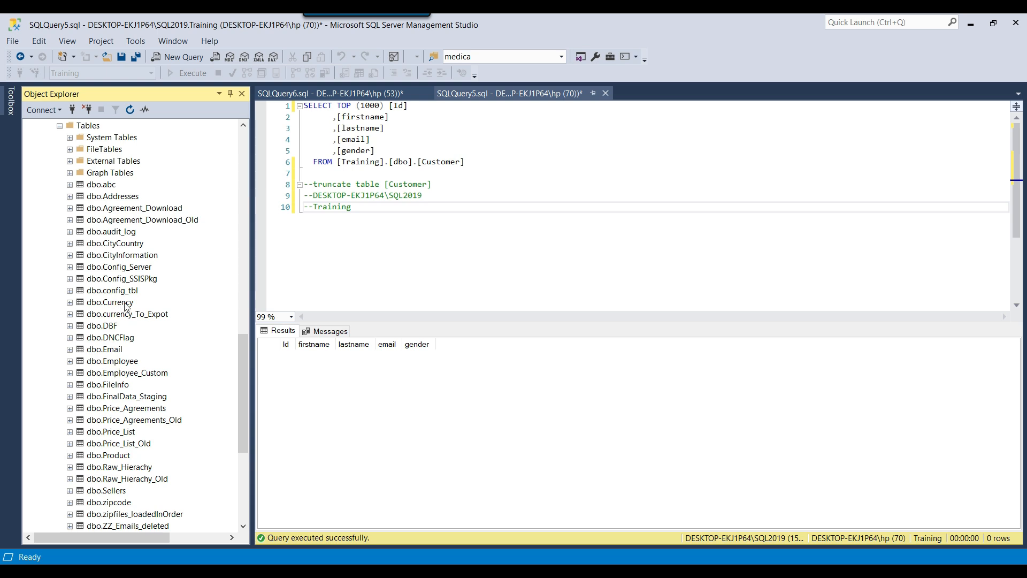
scroll(123, 306, "up", 1)
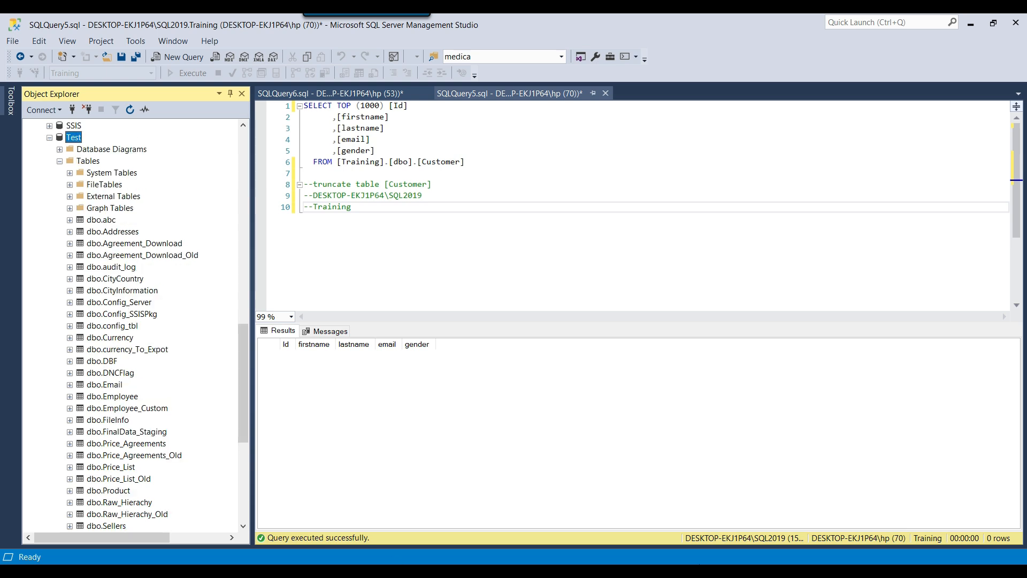
key("alt+Tab")
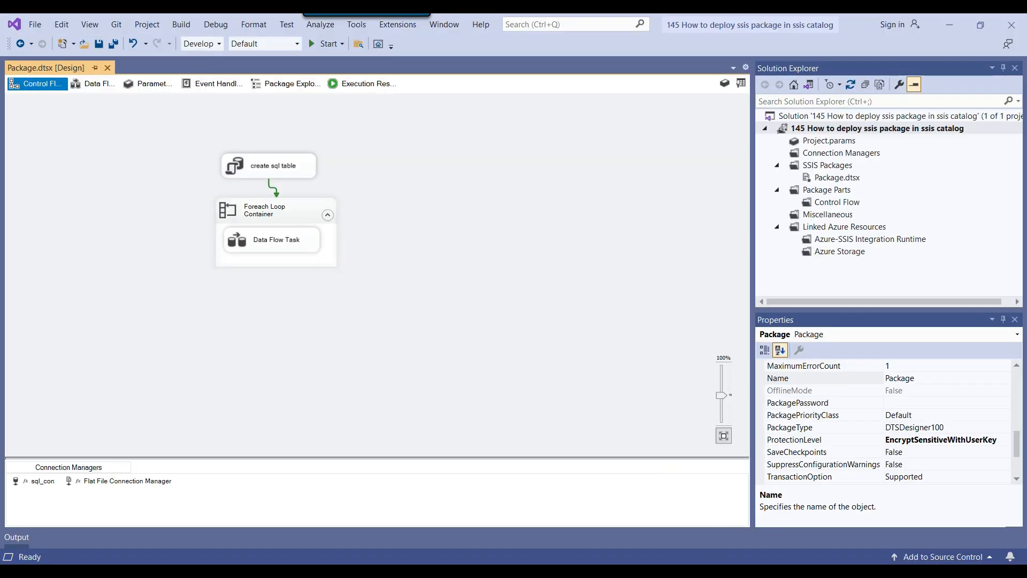
Set the DatabaseName override to Test and save the job step and job properties
key("alt+Tab")
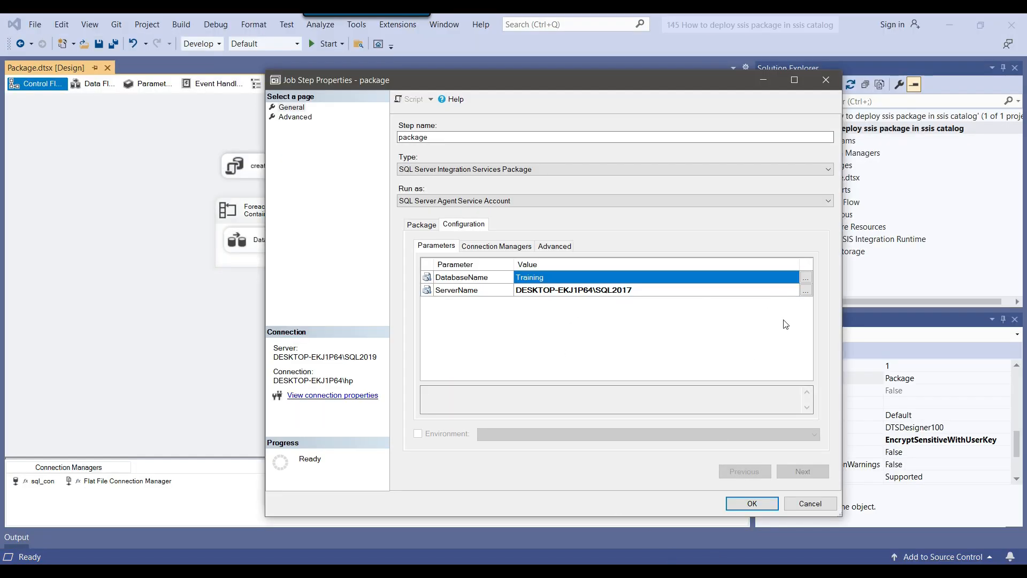
left_click(806, 277)
type("Test")
left_click(548, 386)
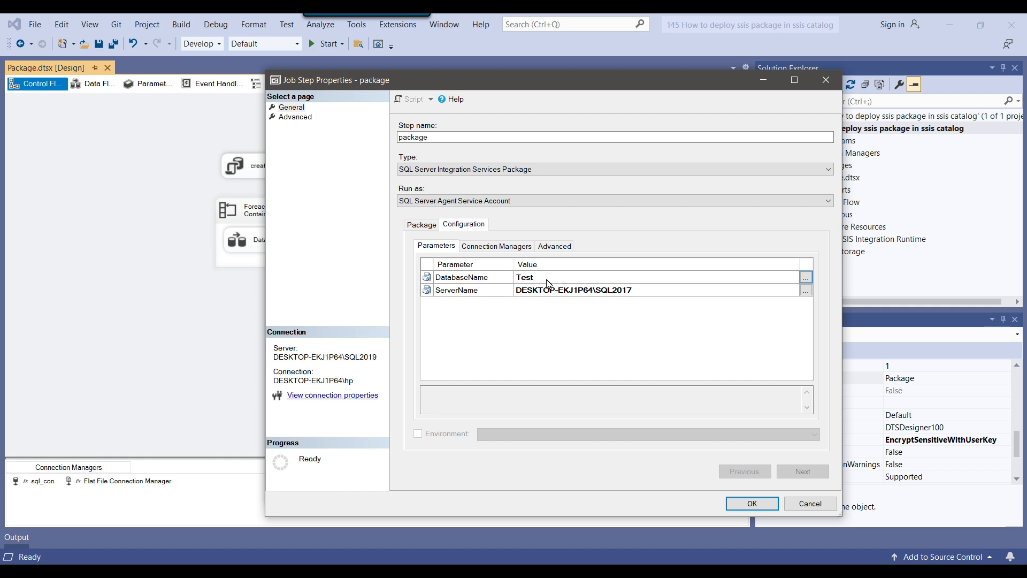
left_click(759, 502)
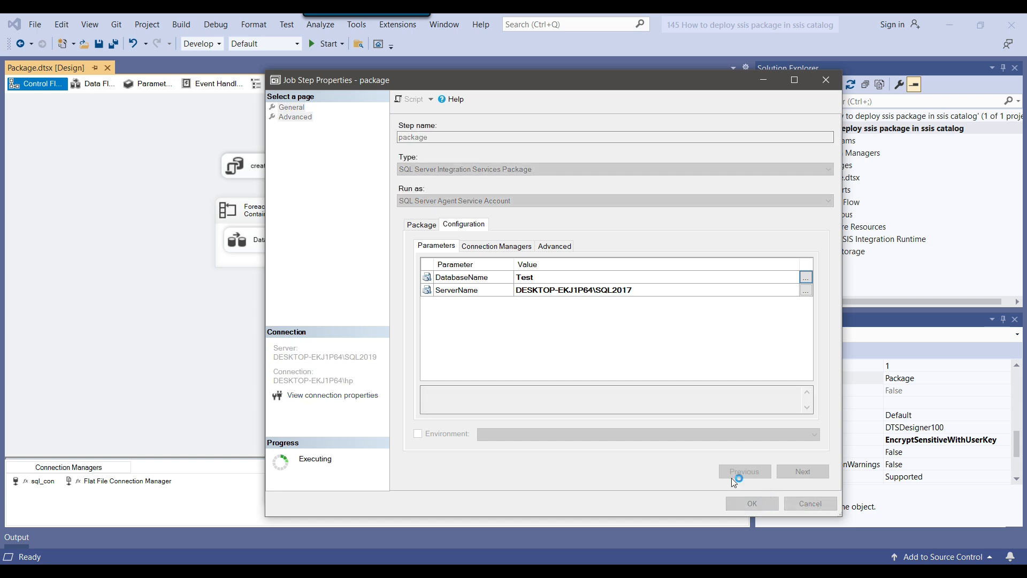
left_click(672, 490)
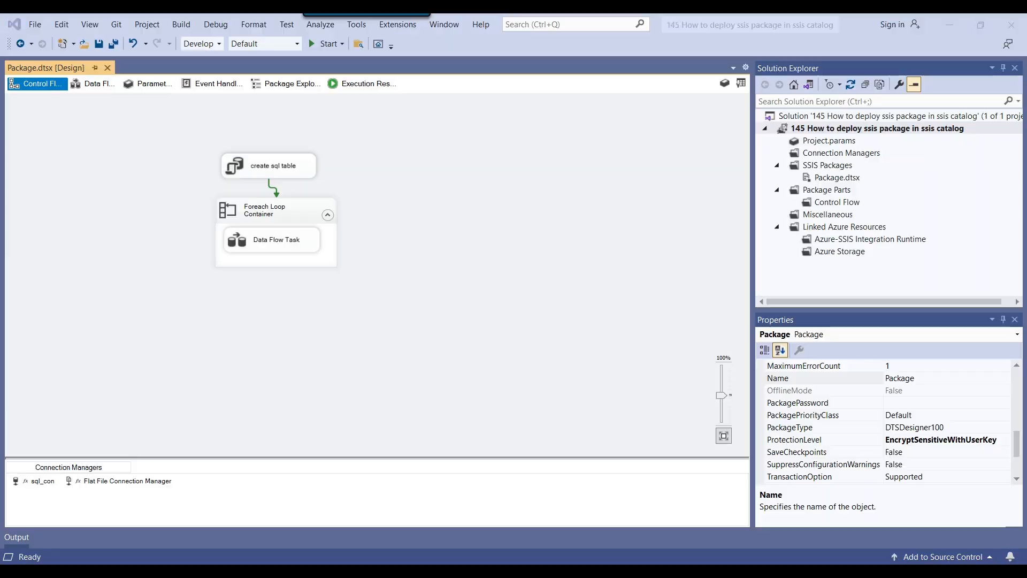
left_click(428, 571)
Start first sql job at its step and close the Success summary
scroll(133, 226, "up", 5)
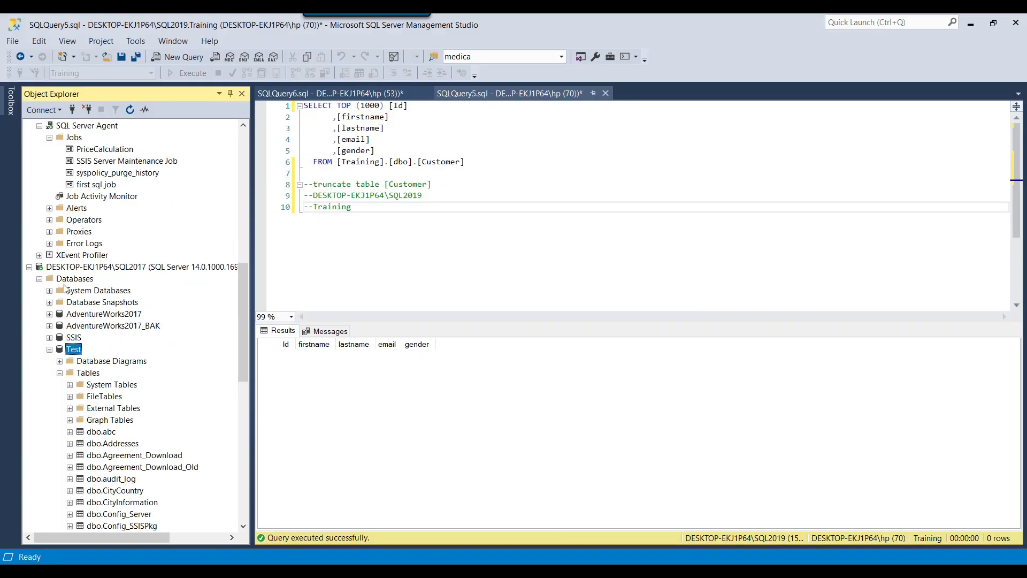
left_click(31, 268)
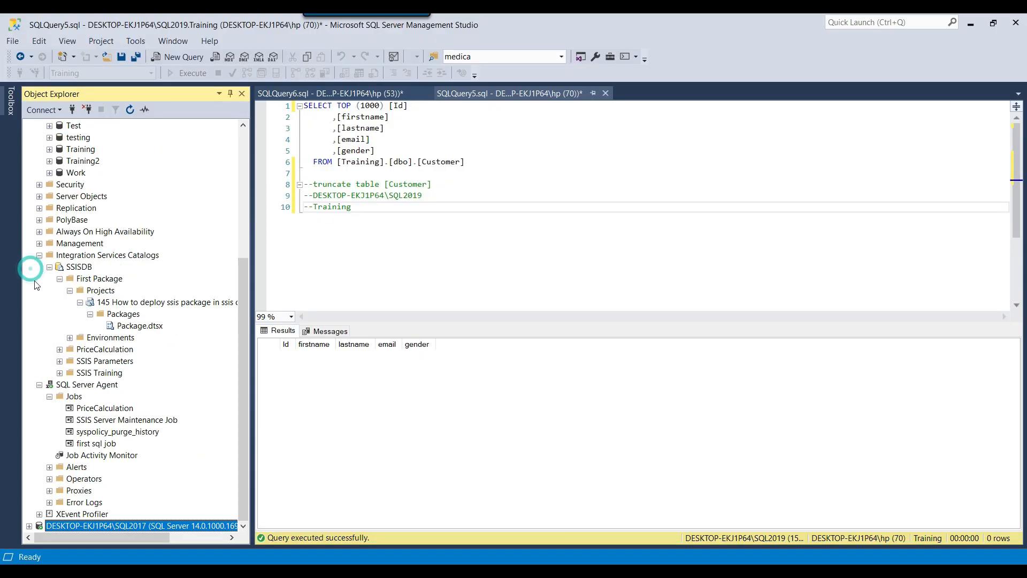
right_click(95, 444)
left_click(136, 397)
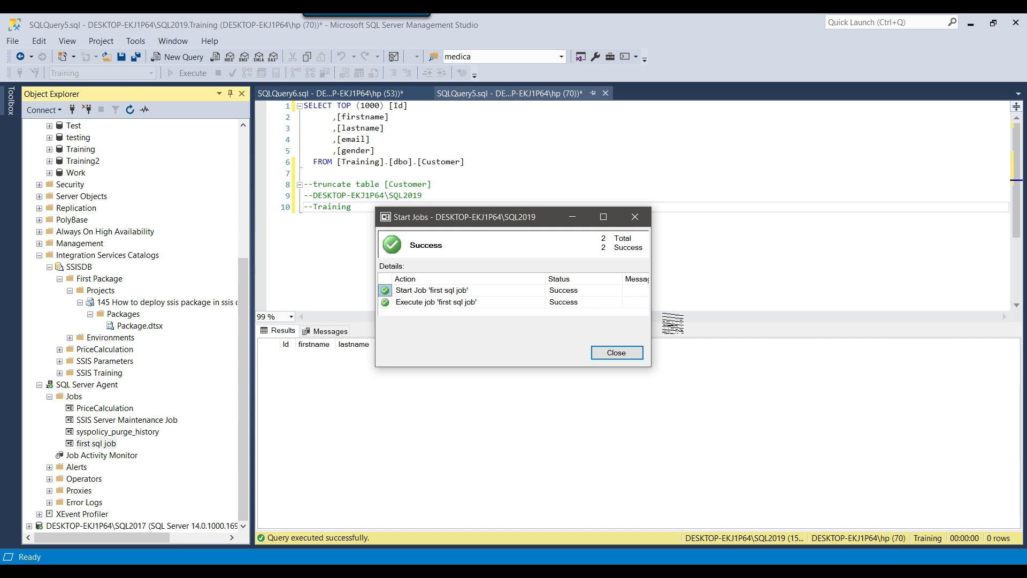
left_click(616, 352)
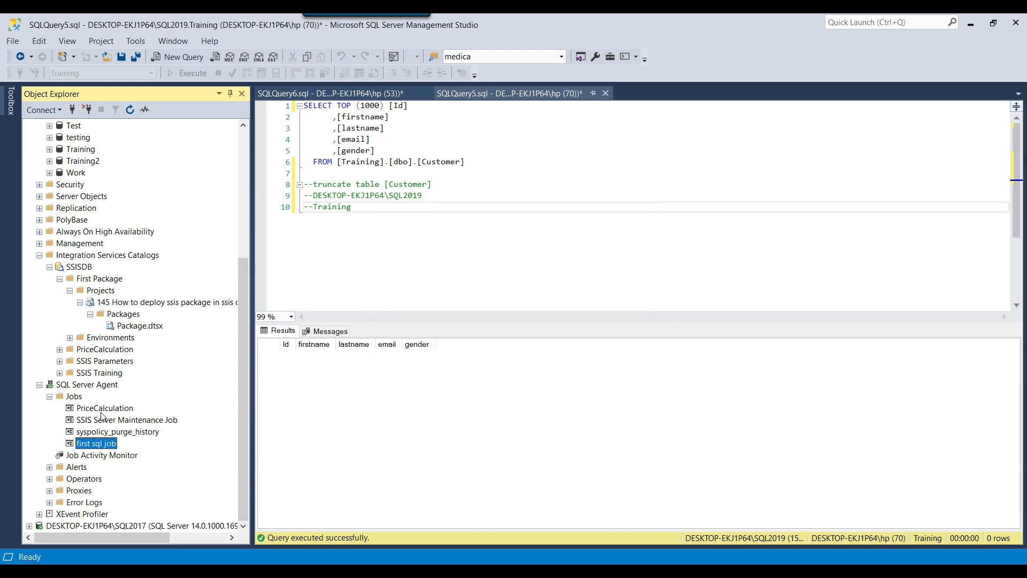
Refresh Test's tables and select the top 1000 rows of dbo.Customer, returning 999 rows
left_click(30, 526)
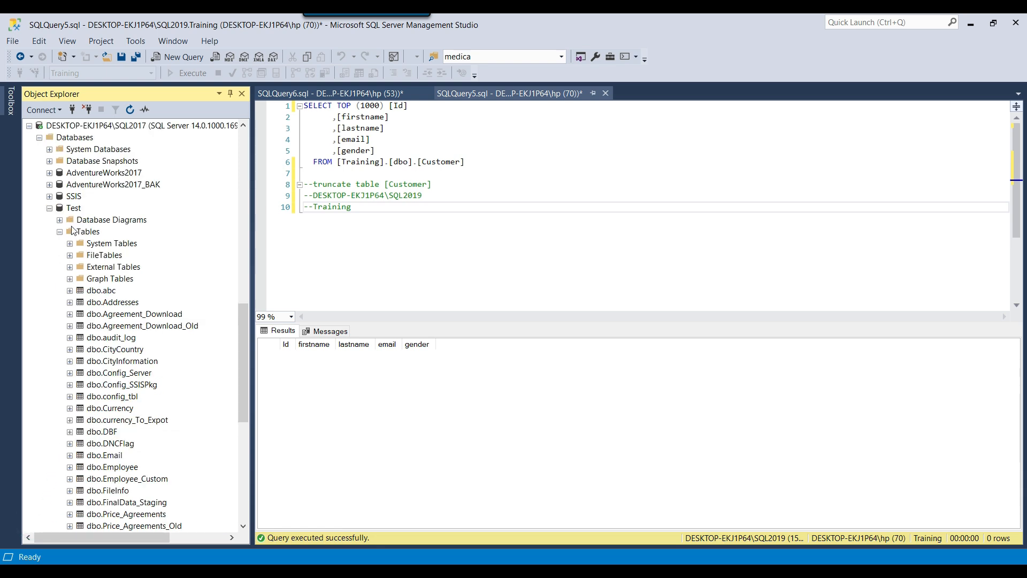
right_click(95, 237)
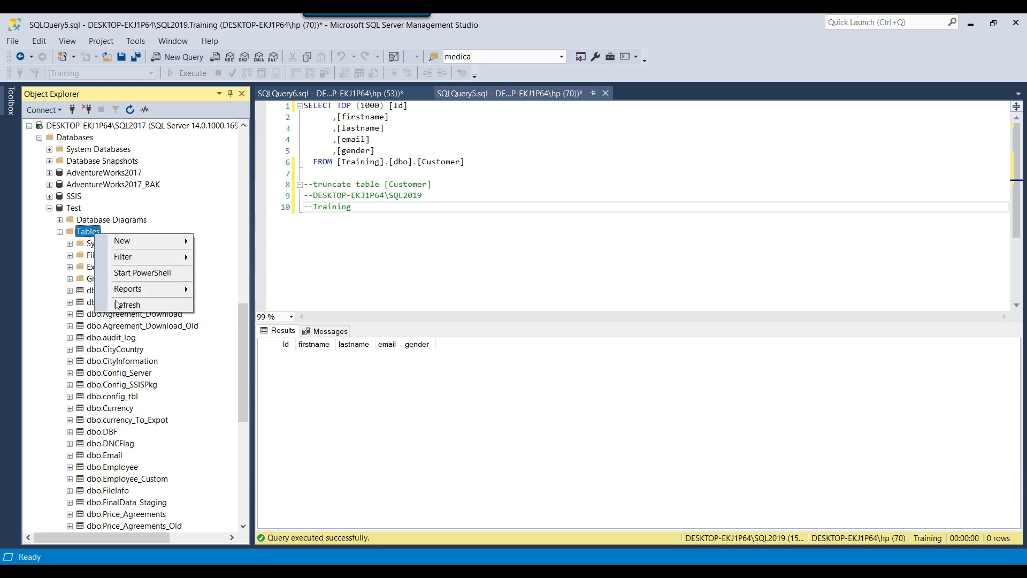
left_click(148, 307)
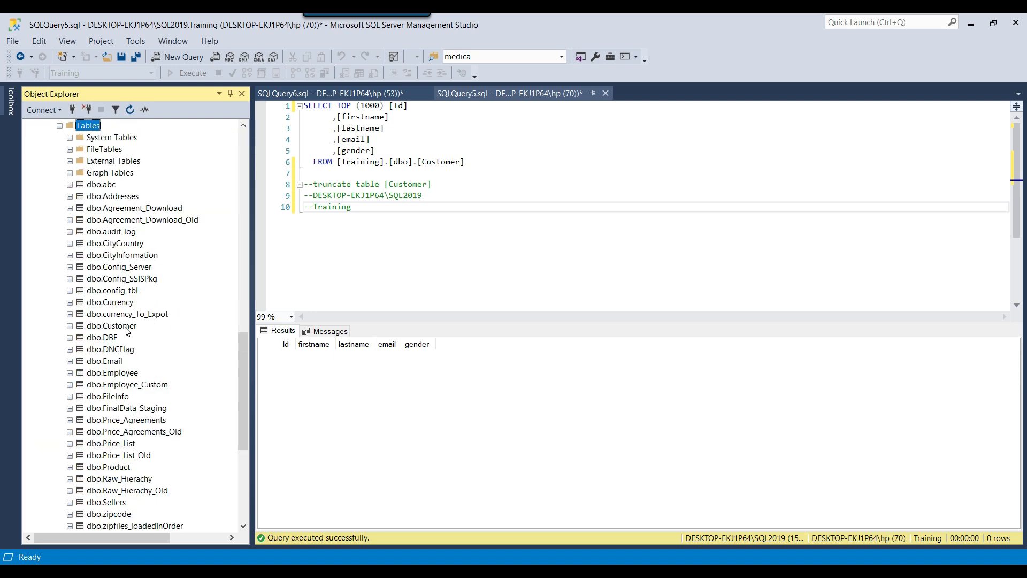
right_click(127, 331)
left_click(183, 321)
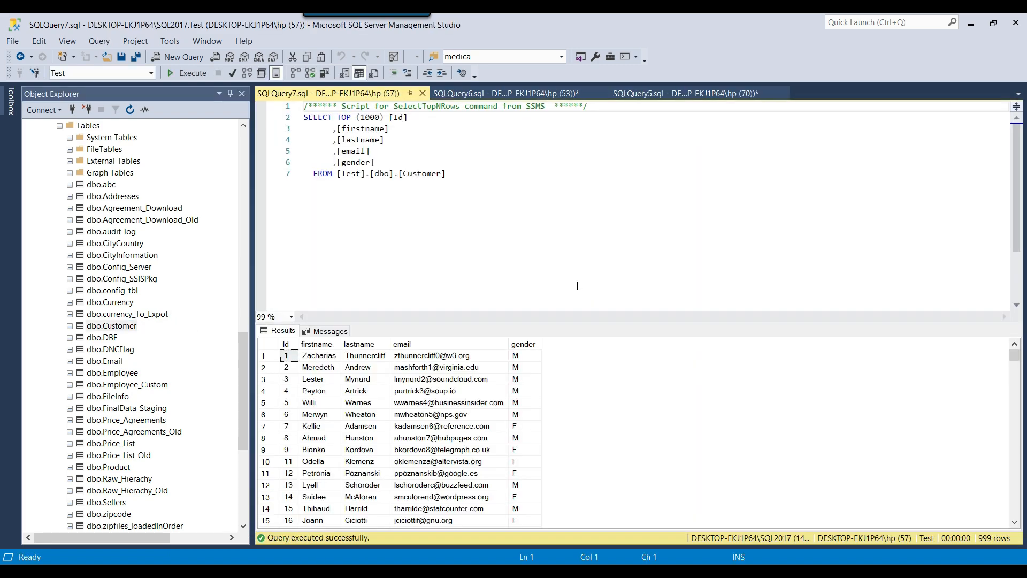
left_click(422, 93)
scroll(75, 267, "up", 5)
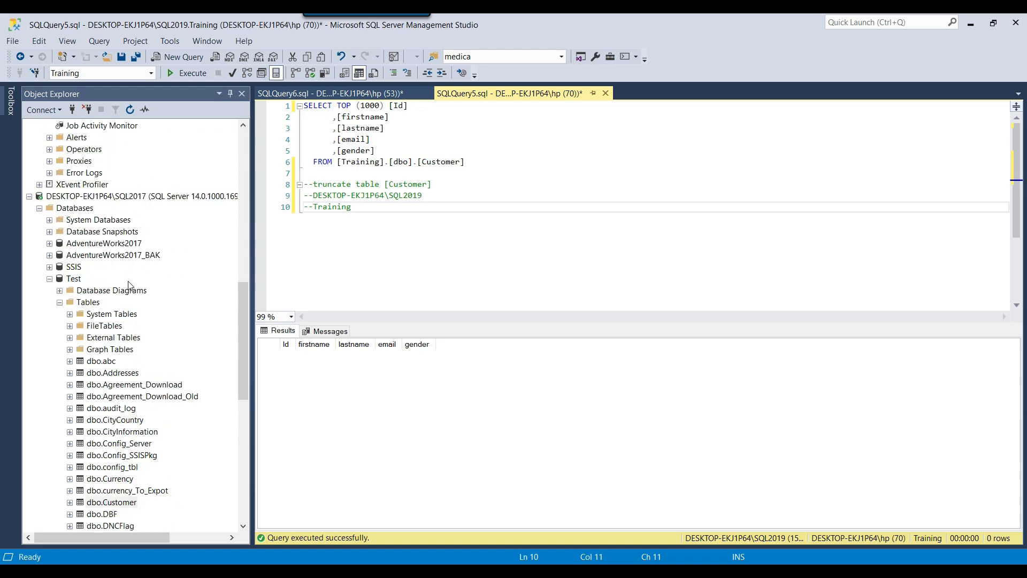
Open first sql job's history and widen the Log File Viewer and its Date column
left_click(50, 278)
scroll(80, 289, "up", 8)
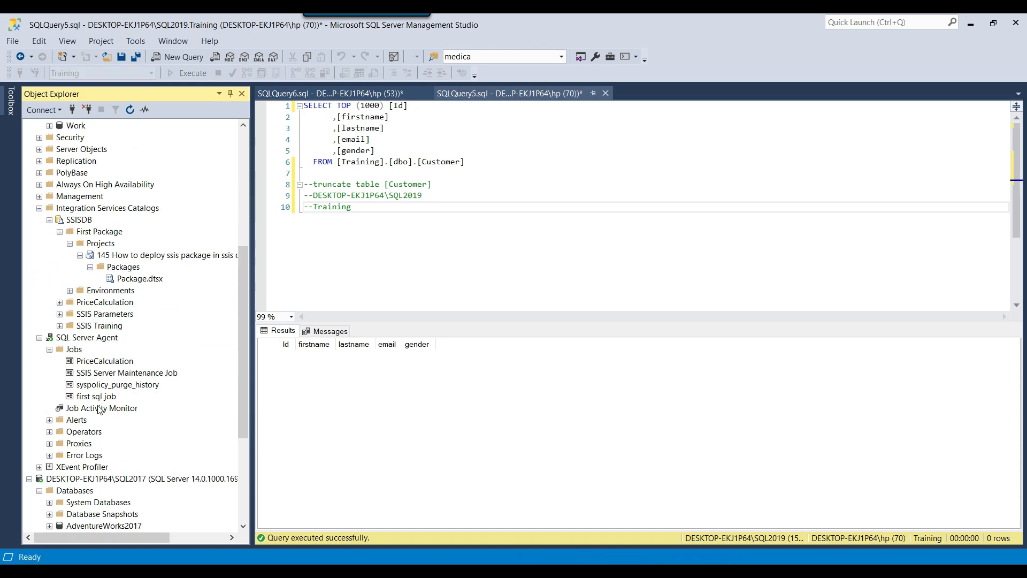
right_click(99, 396)
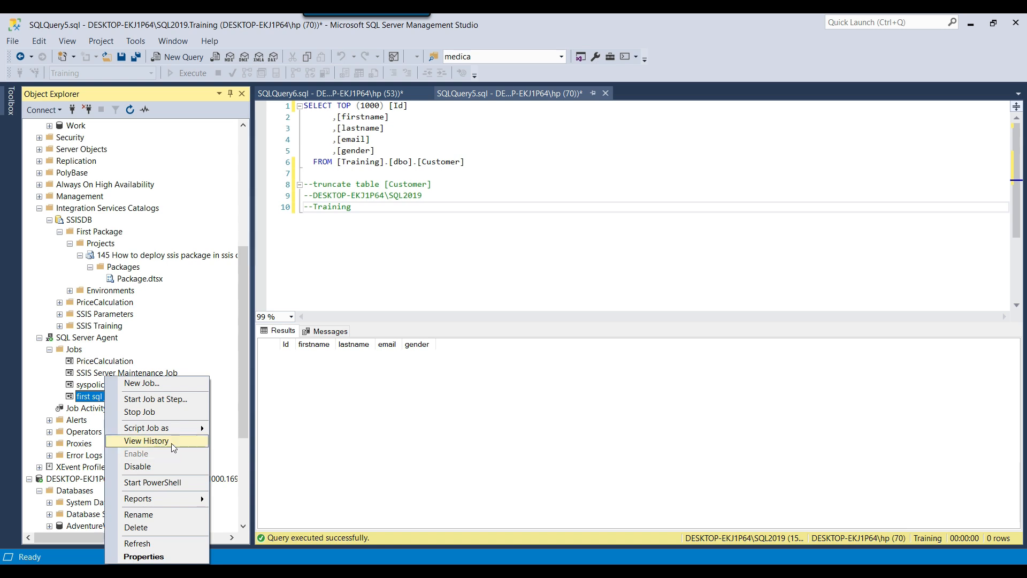
left_click(174, 446)
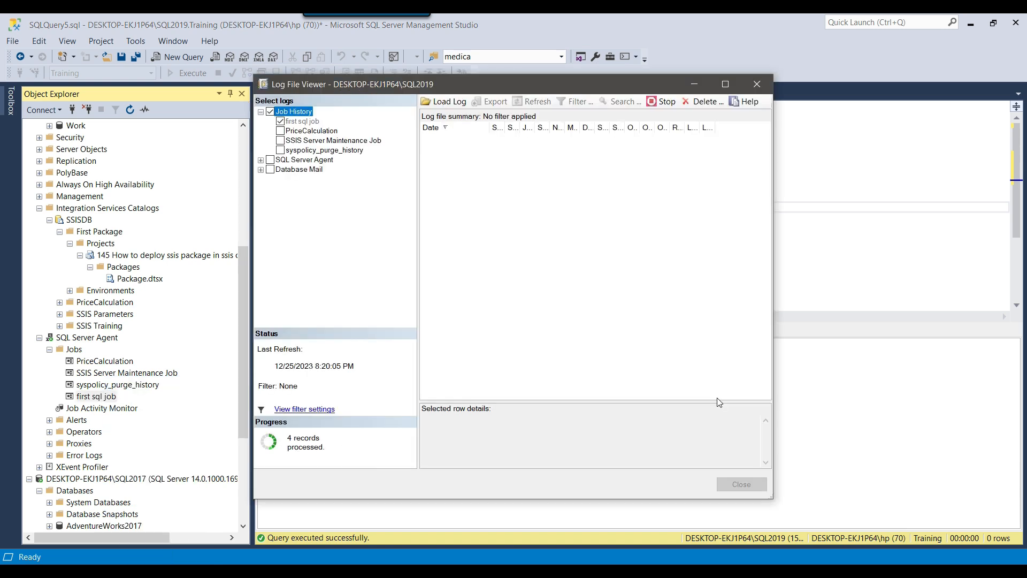
left_click_drag(773, 499, 995, 510)
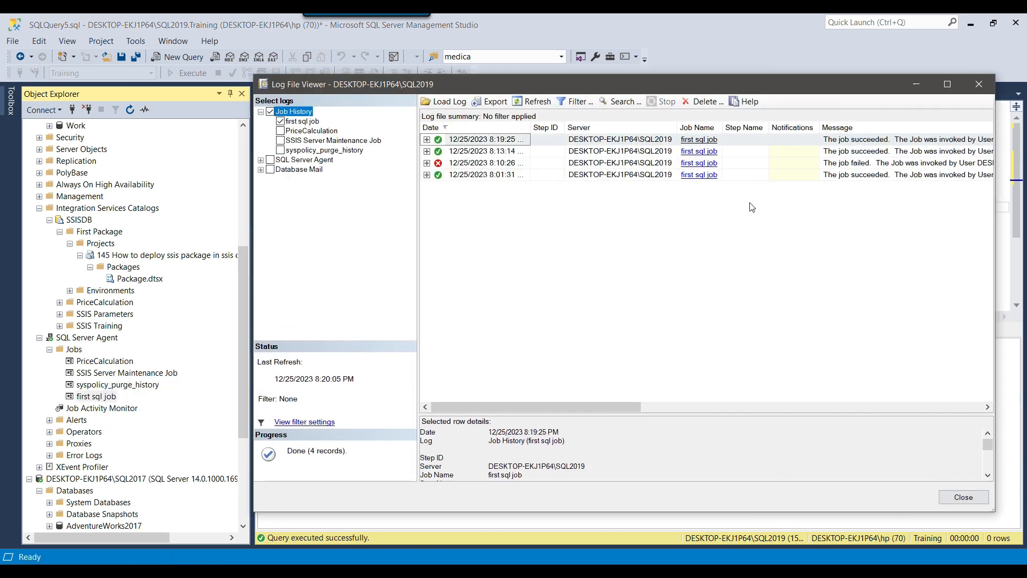
left_click_drag(532, 129, 587, 141)
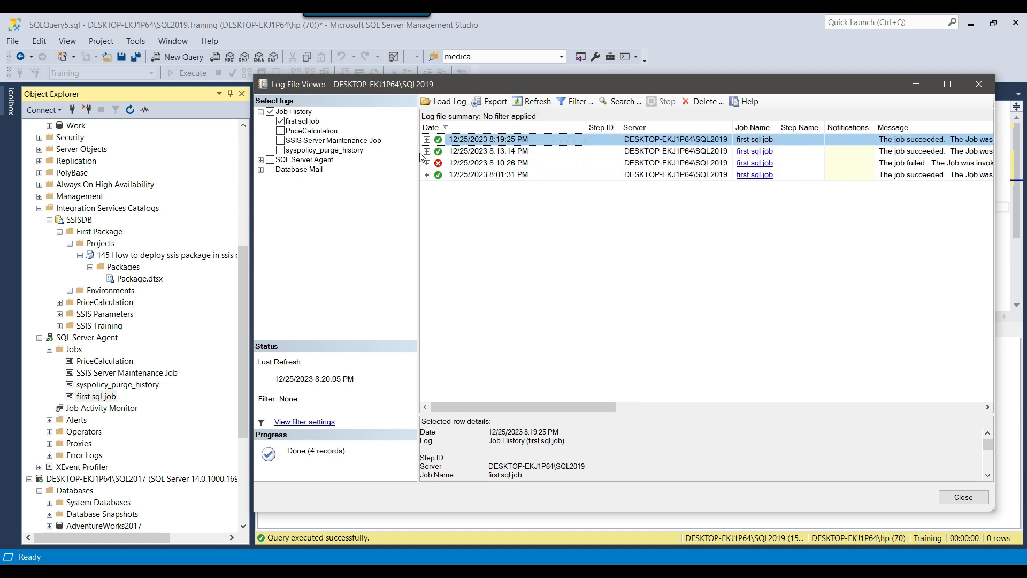
left_click_drag(419, 155, 380, 156)
Expand the failed 8:10:26 PM run and read its full error message in the details pane
left_click(392, 163)
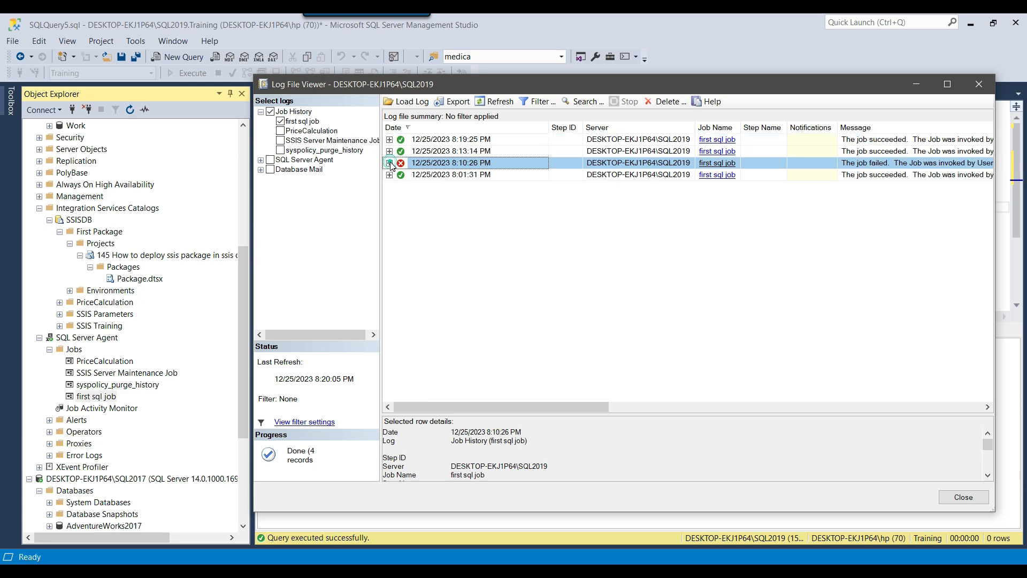
left_click(389, 163)
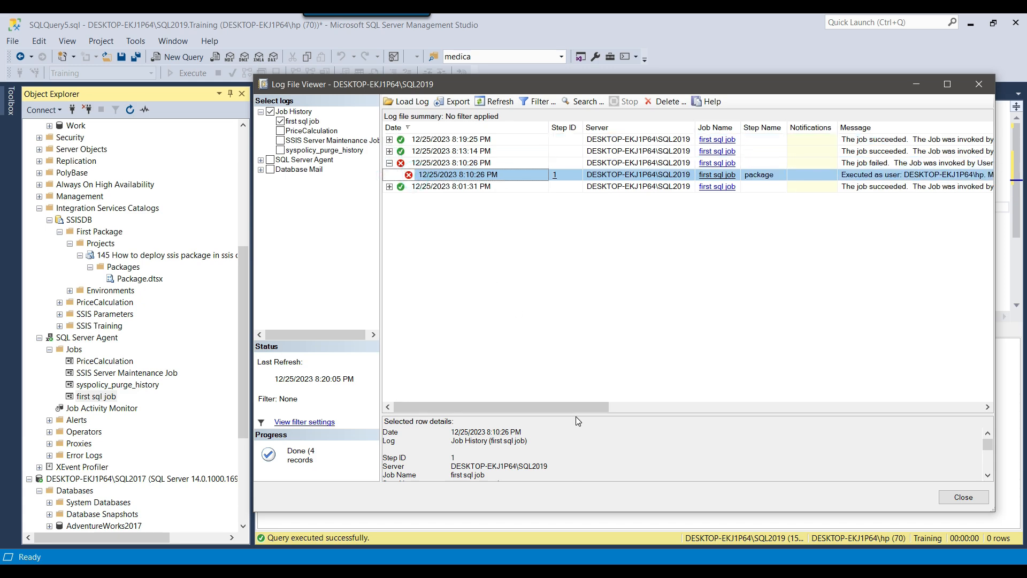
left_click_drag(576, 416, 588, 285)
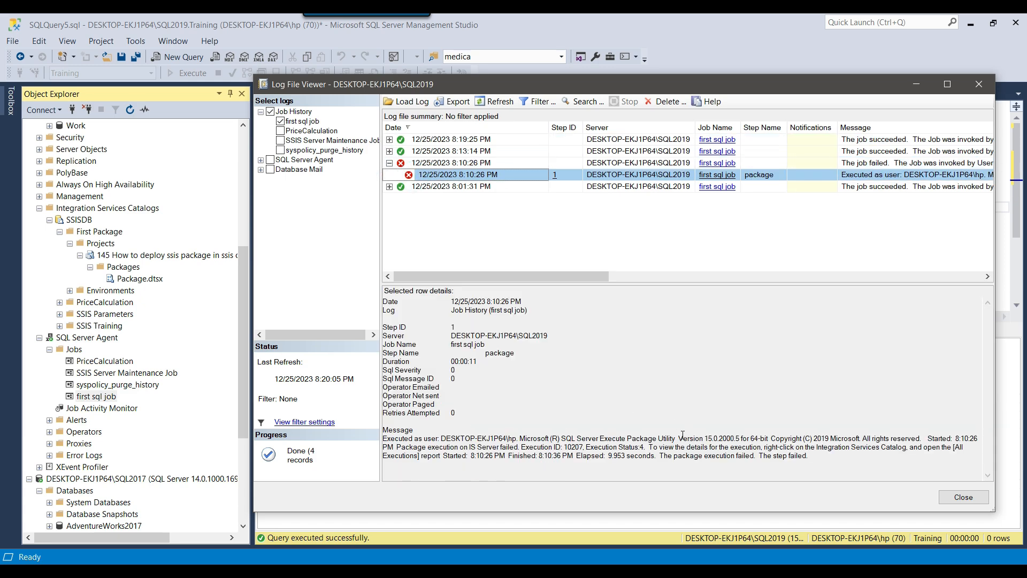
left_click_drag(819, 461, 733, 447)
left_click(710, 452)
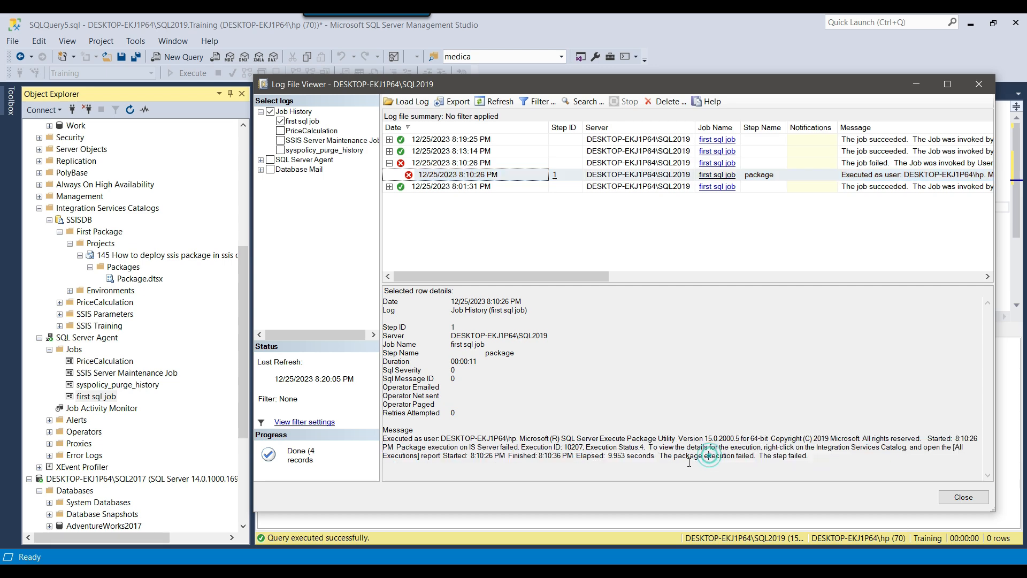
left_click_drag(654, 448, 471, 456)
left_click(963, 497)
Open the All Executions report for the deployed SSIS project in the catalog
left_click(125, 257)
right_click(125, 258)
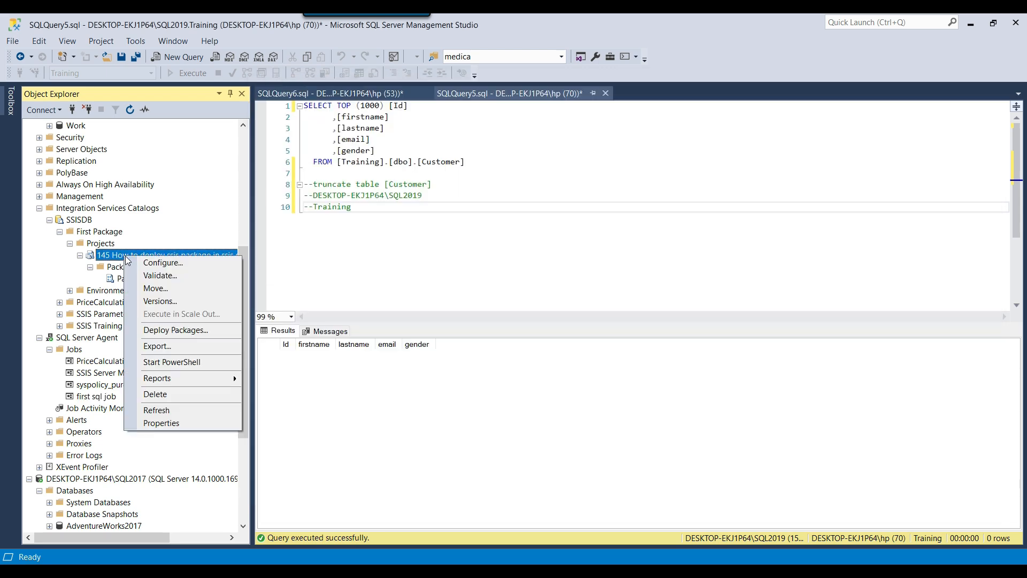
mouse_move(193, 386)
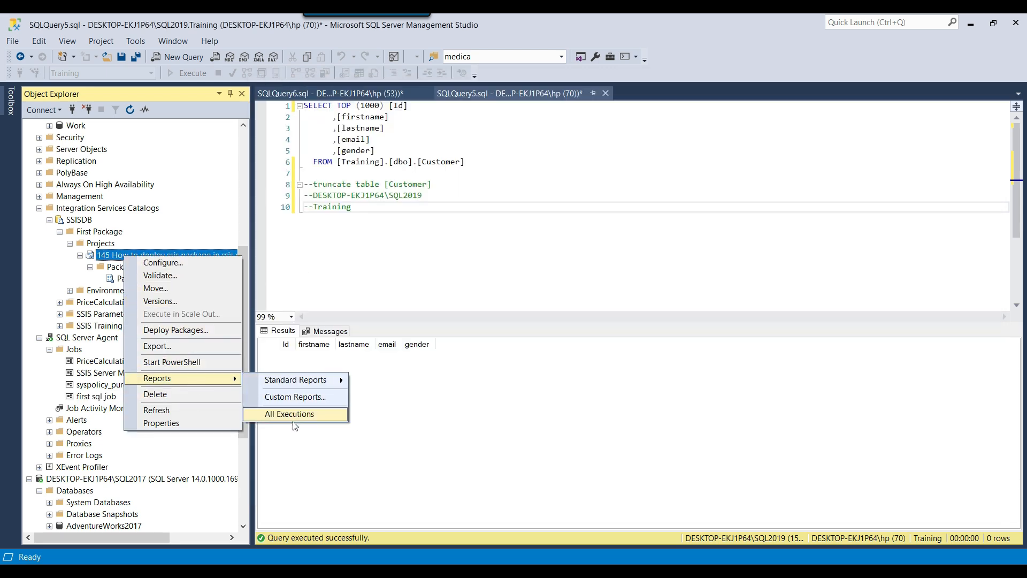
left_click(284, 415)
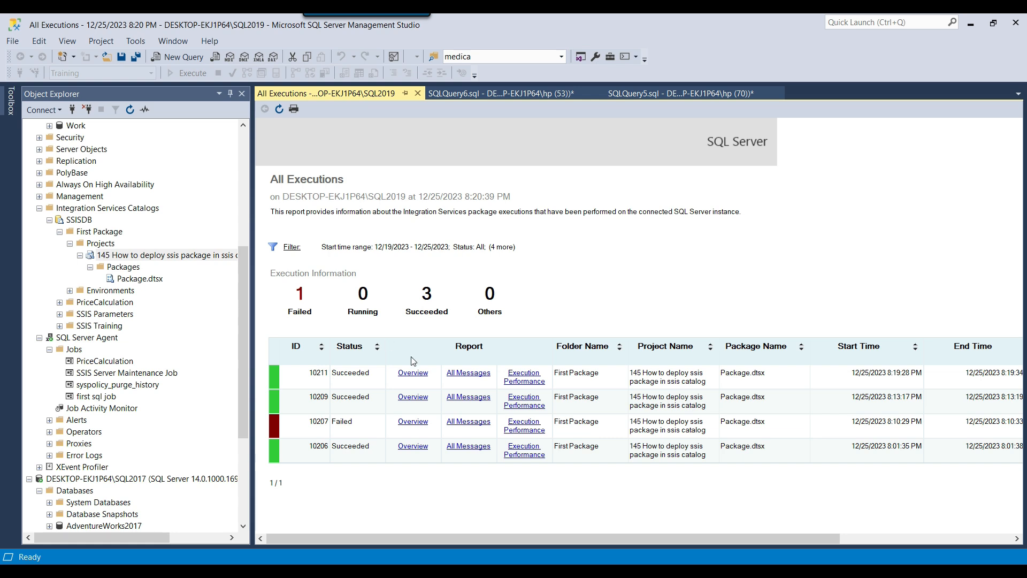
Review execution 10207's messages citing invalid object name 'dbo.Customer', then close the report
left_click(474, 422)
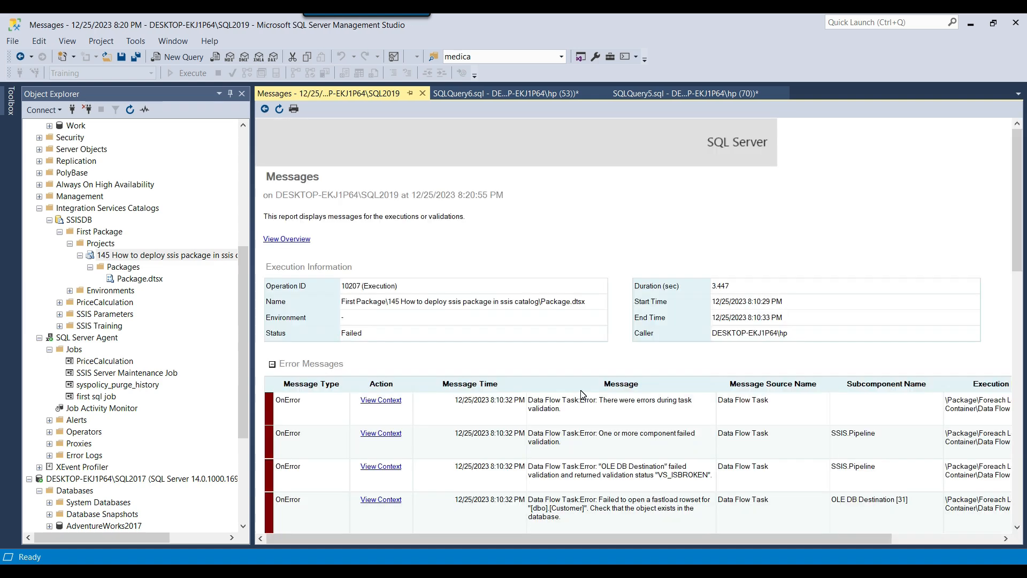
scroll(615, 492, "down", 5)
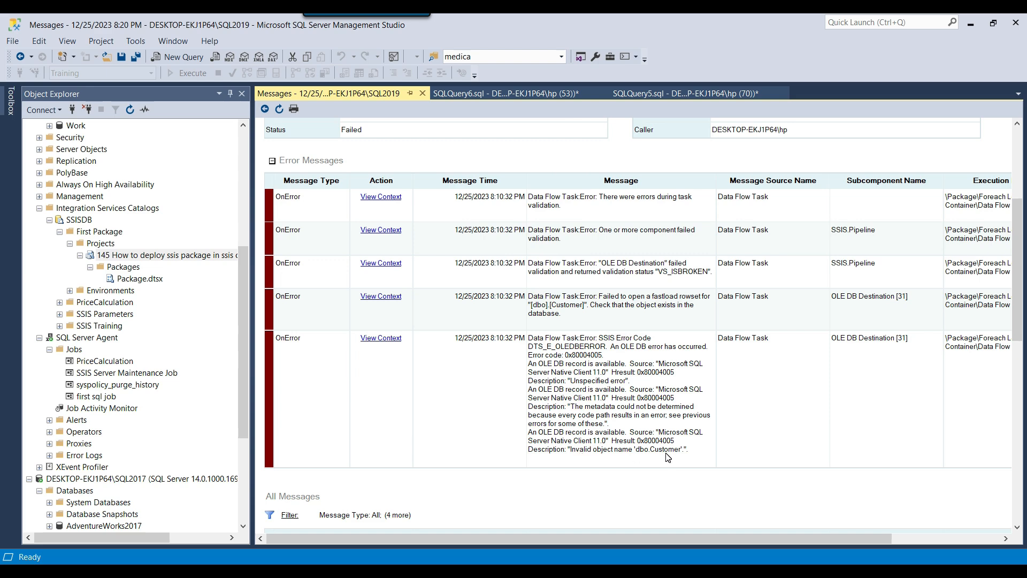
scroll(672, 361, "up", 5)
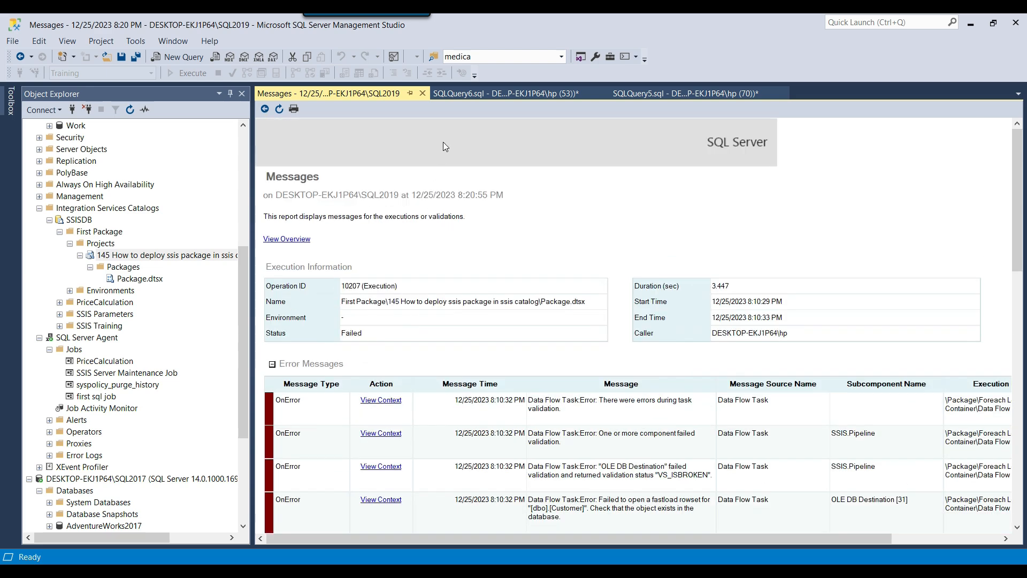
left_click(421, 95)
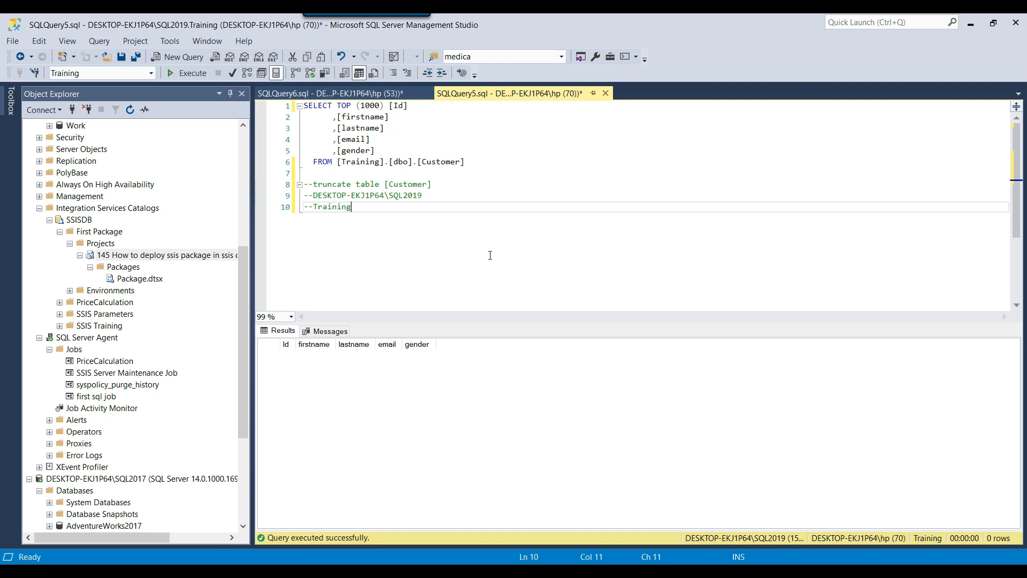
scroll(158, 303, "up", 1)
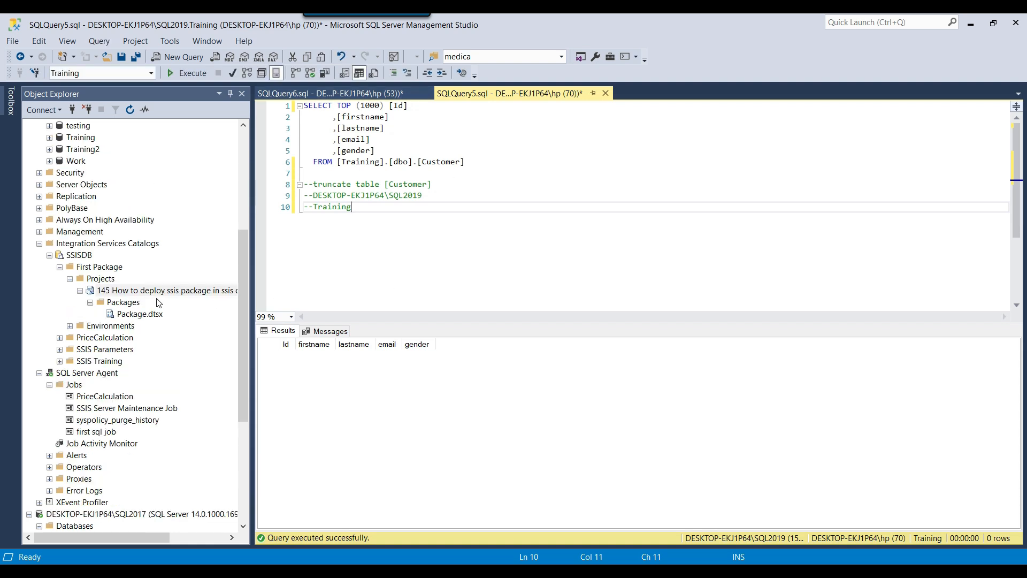
scroll(159, 303, "up", 6)
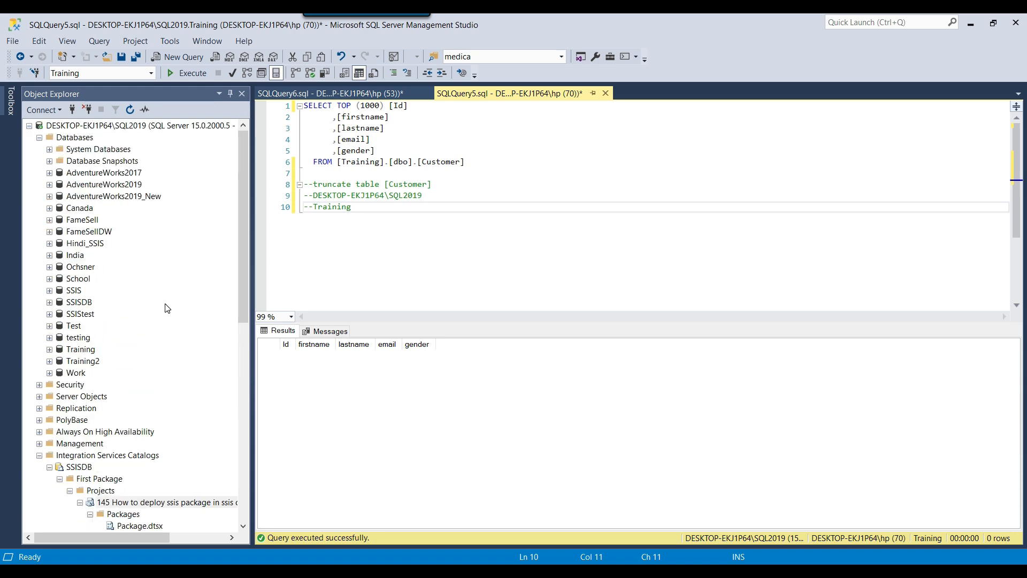